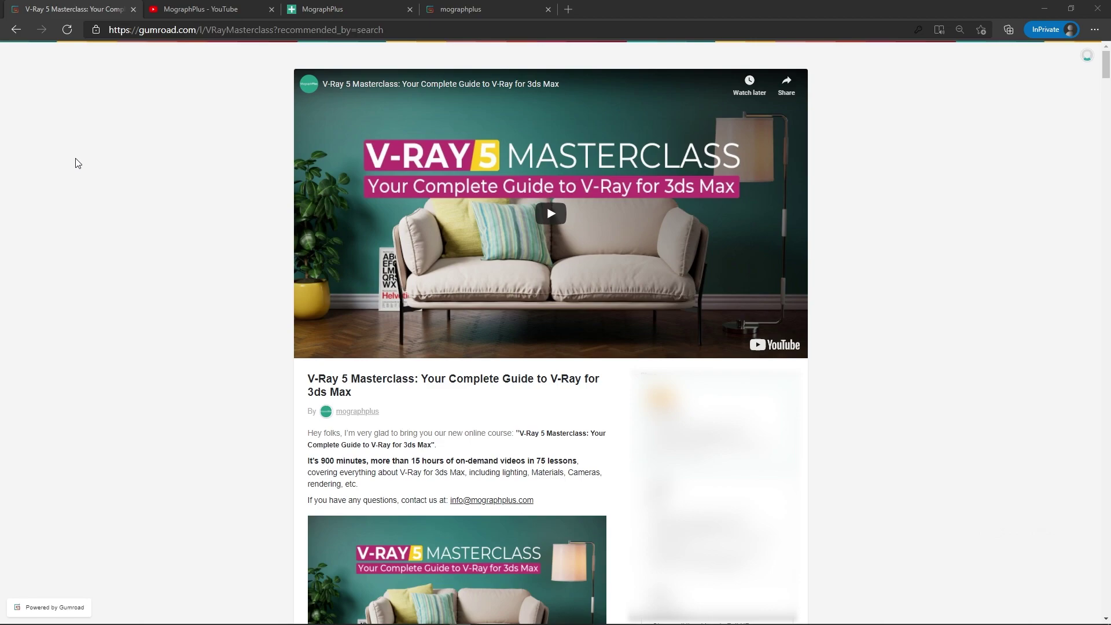
- Switch to the 'MographPlus - YouTube' browser tab
{"action": "left_click", "coordinate": [185, 7]}
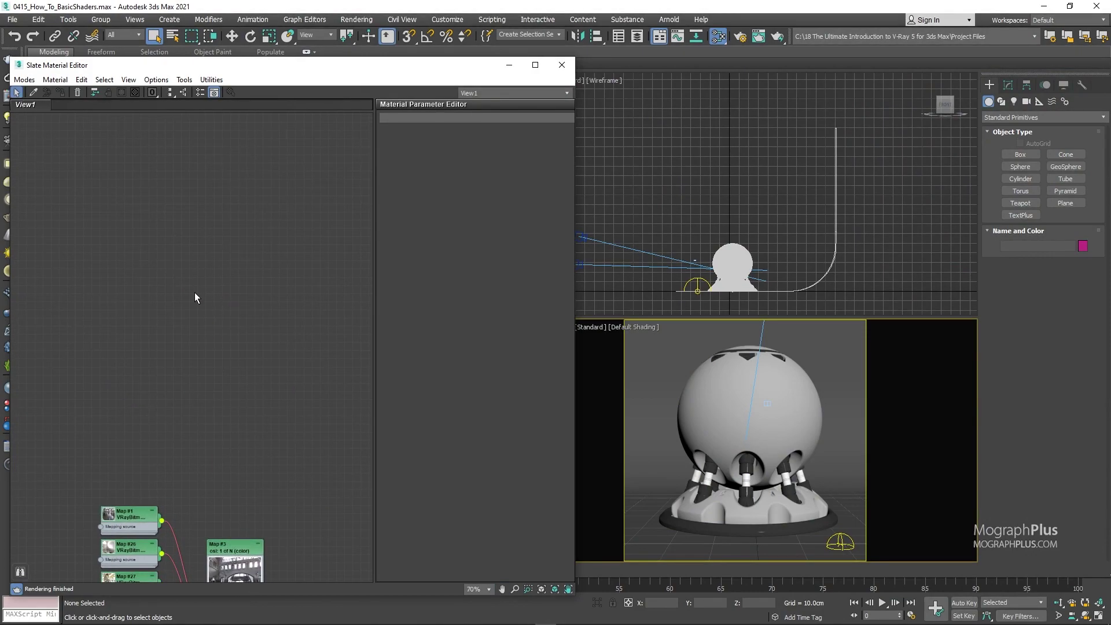
- Create a VRayFastSSS2 material in Slate and assign it to the sphere
{"action": "right_click", "coordinate": [149, 292]}
{"action": "mouse_move", "coordinate": [196, 297]}
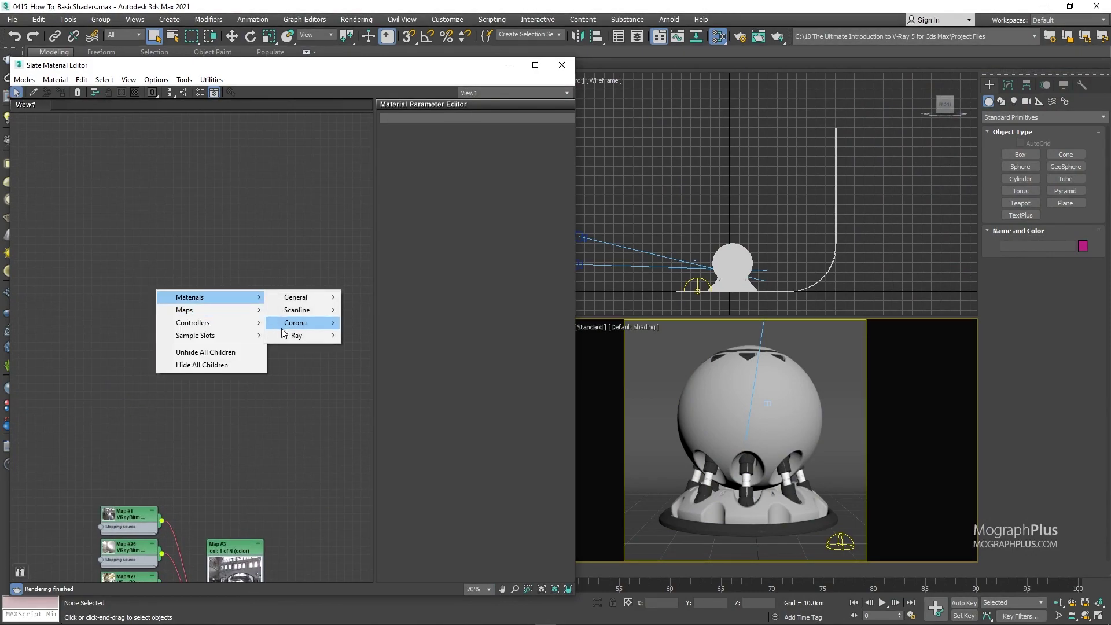
{"action": "mouse_move", "coordinate": [289, 340]}
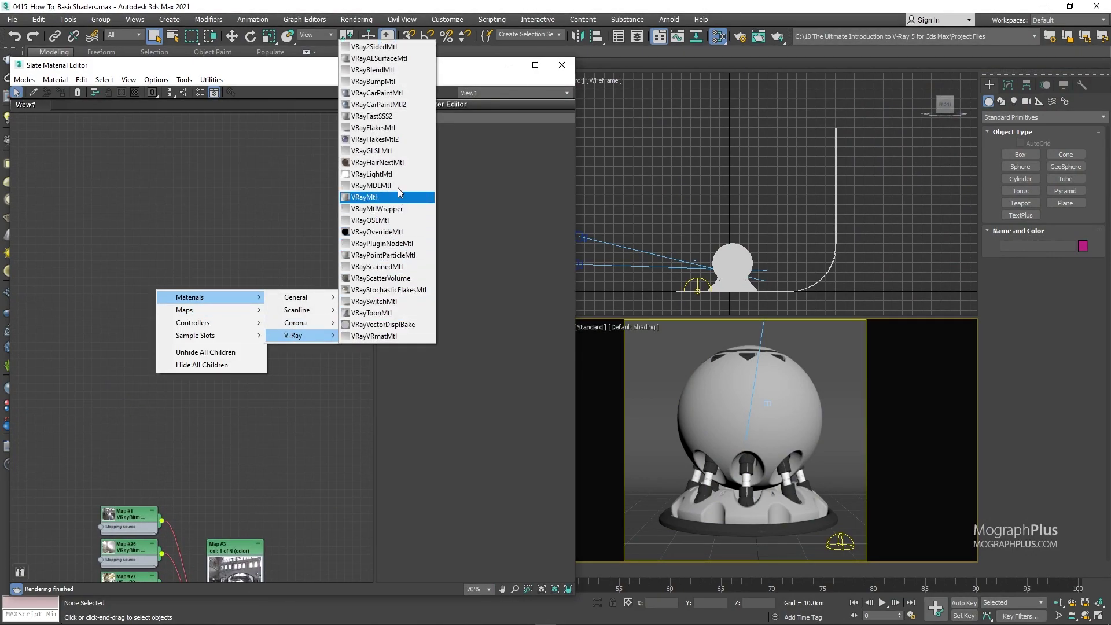
{"action": "left_click", "coordinate": [387, 120]}
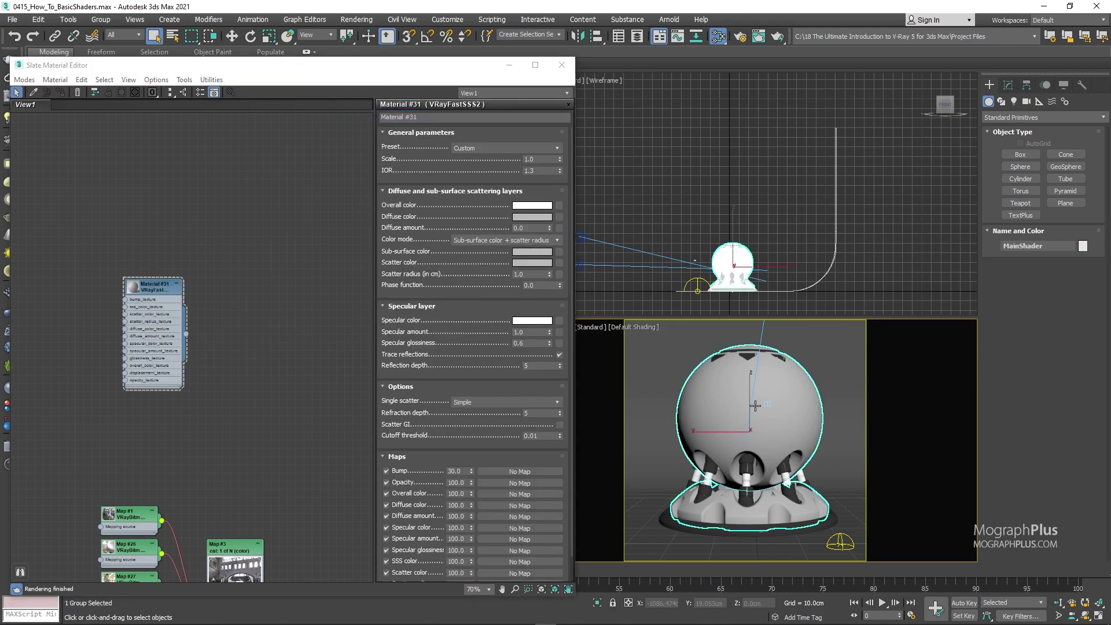
{"action": "right_click", "coordinate": [165, 291]}
{"action": "left_click", "coordinate": [231, 310]}
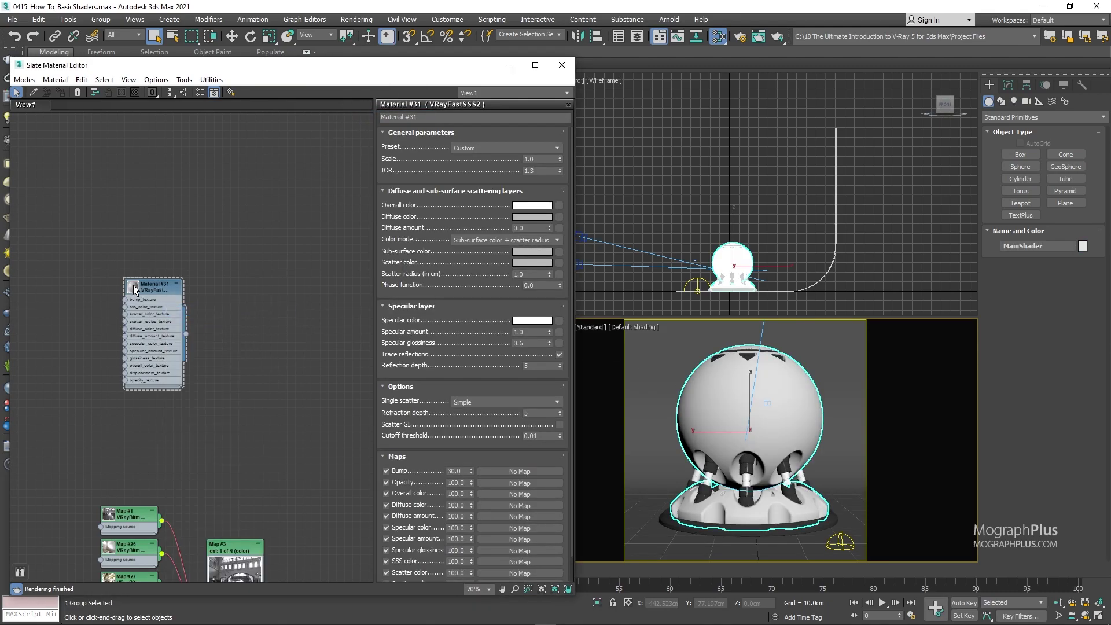
- Enlarge and reposition the Material #31 node, then open the V-Ray Frame Buffer
{"action": "double_click", "coordinate": [134, 286]}
{"action": "left_click_drag", "start_coordinate": [135, 286], "coordinate": [224, 245]}
{"action": "scroll", "coordinate": [234, 356], "scroll_direction": "up", "scroll_amount": 2}
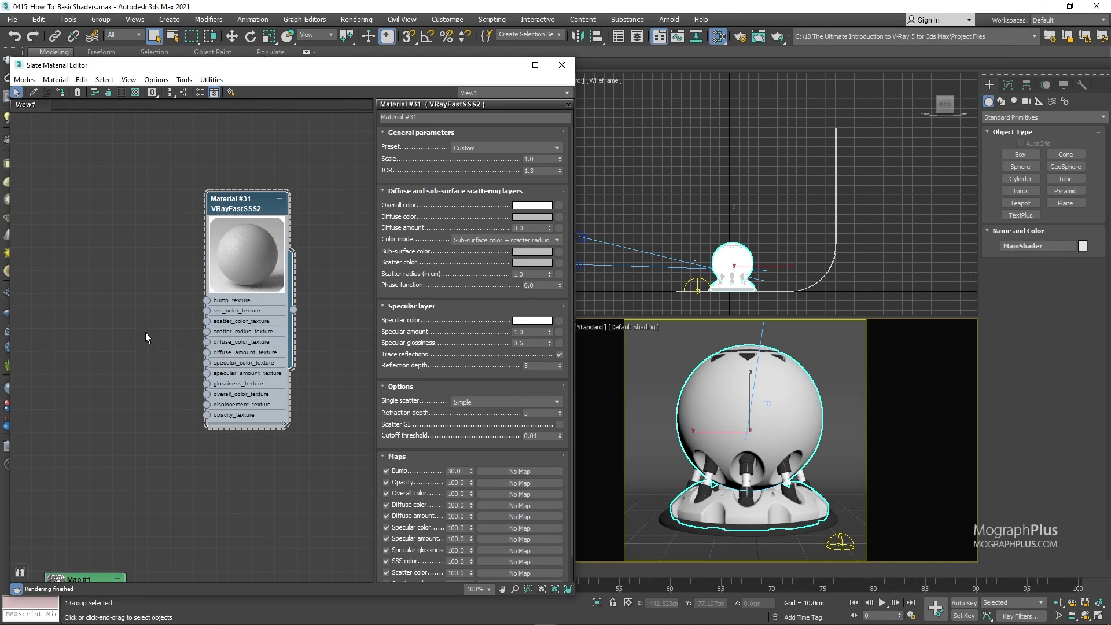
{"action": "middle_click_drag", "start_coordinate": [145, 333], "coordinate": [182, 325]}
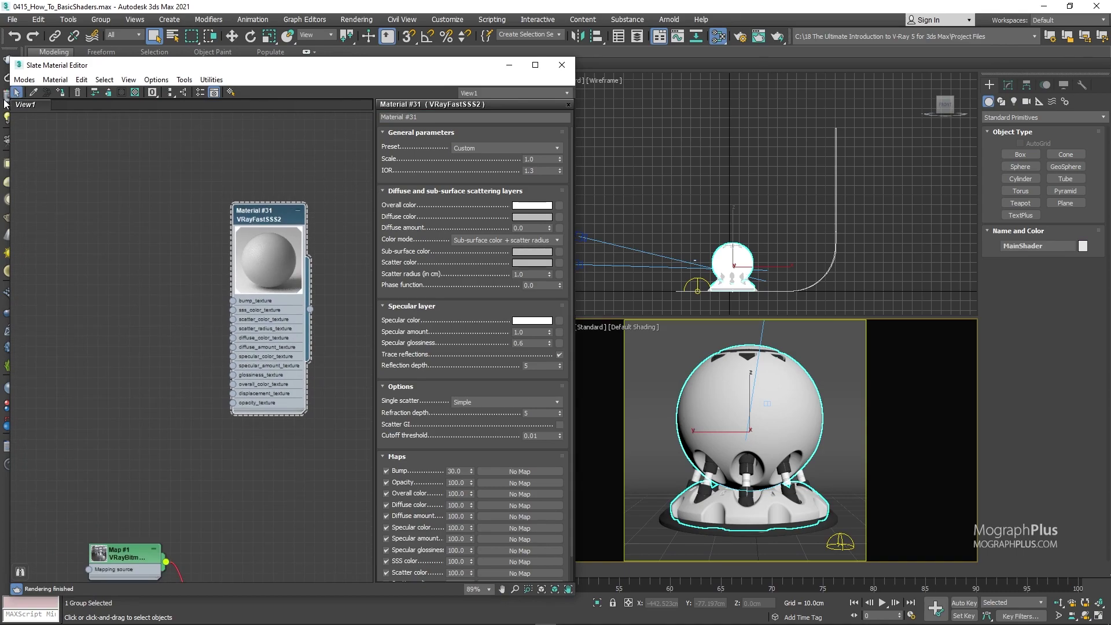
{"action": "left_click", "coordinate": [5, 100]}
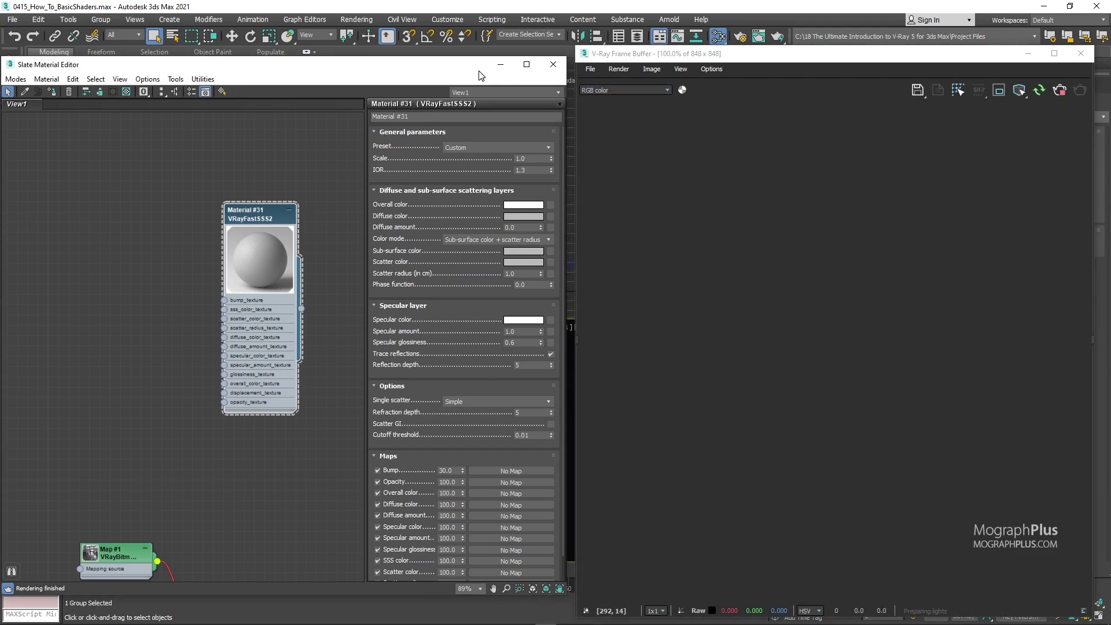
- Inspect the frame buffer's Layers panel and Denoiser settings, then collapse the panel
{"action": "left_click_drag", "start_coordinate": [488, 71], "coordinate": [480, 70]}
{"action": "scroll", "coordinate": [278, 376], "scroll_direction": "up", "scroll_amount": 2}
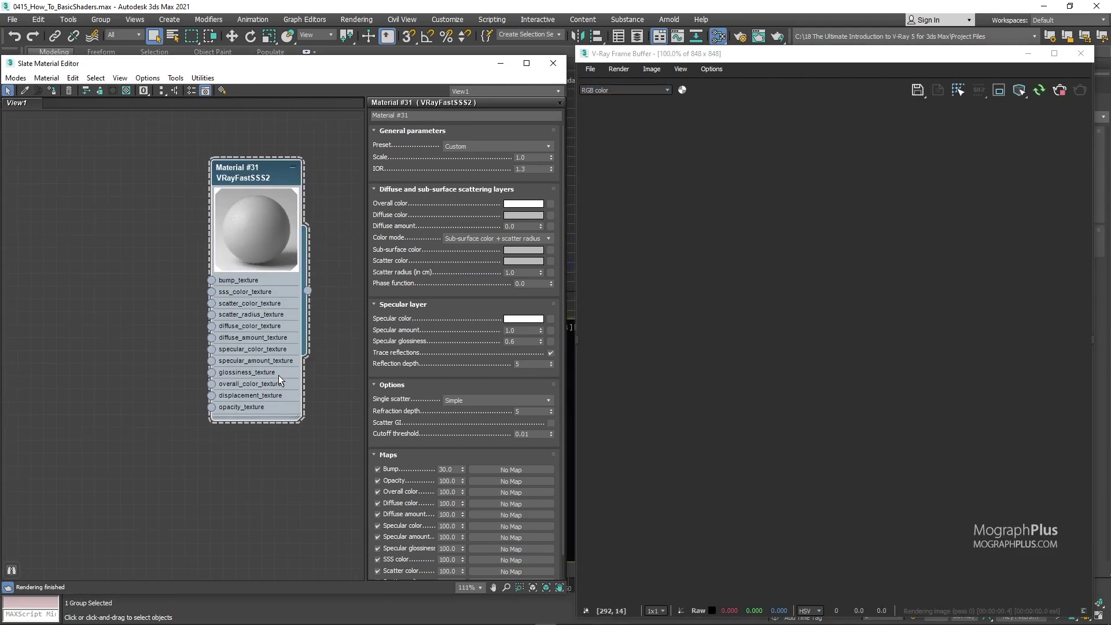
{"action": "scroll", "coordinate": [261, 367], "scroll_direction": "down", "scroll_amount": 2}
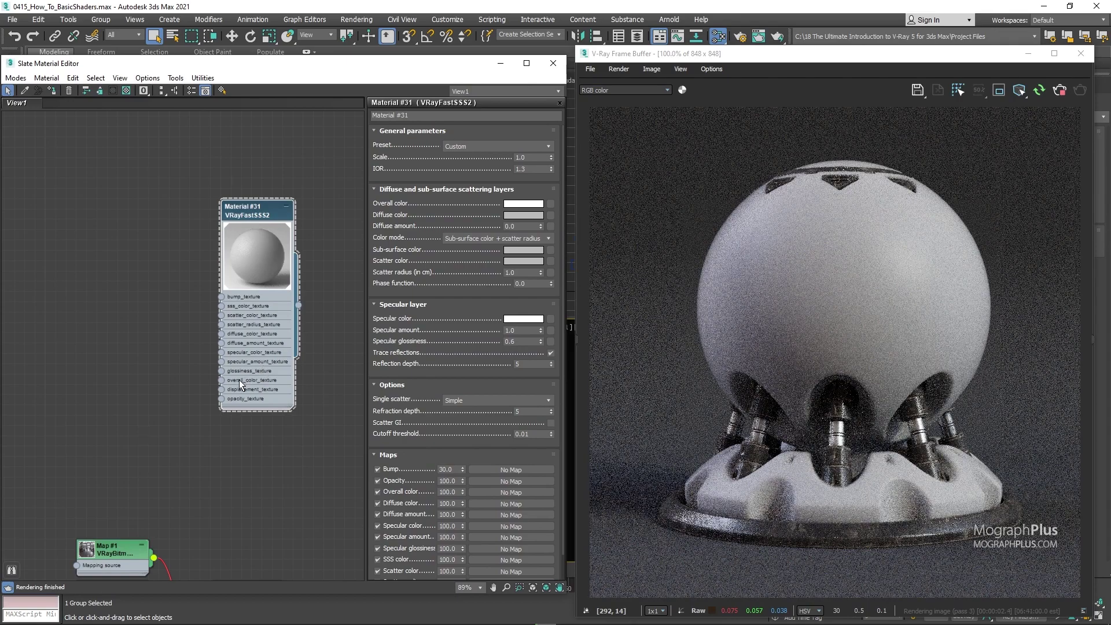
{"action": "middle_click_drag", "start_coordinate": [238, 379], "coordinate": [251, 388]}
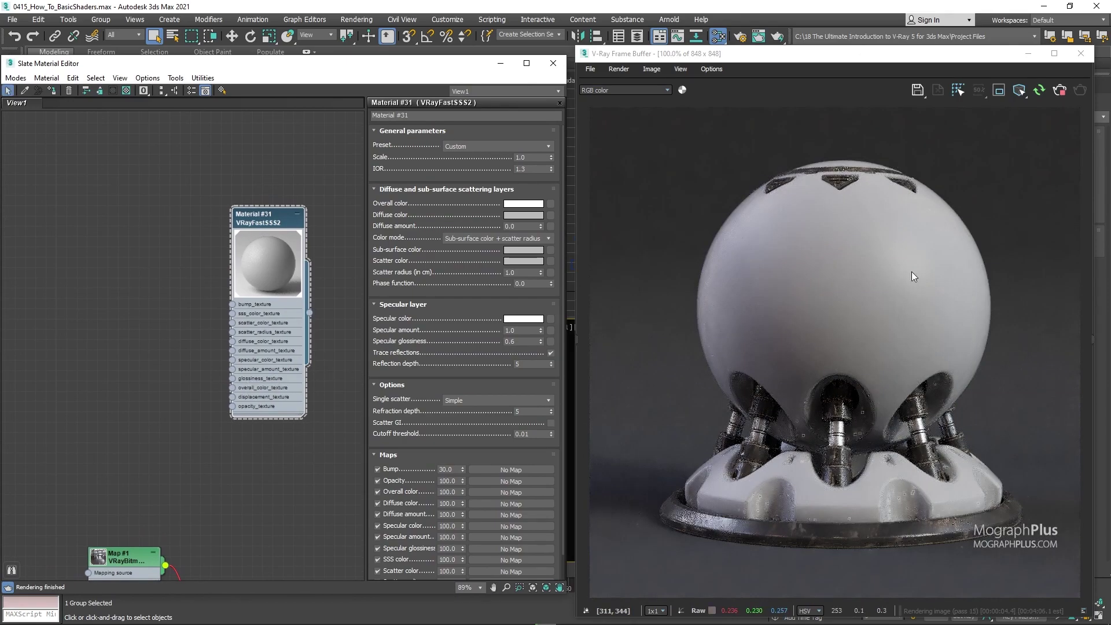
{"action": "left_click", "coordinate": [1089, 255]}
{"action": "left_click", "coordinate": [1006, 127]}
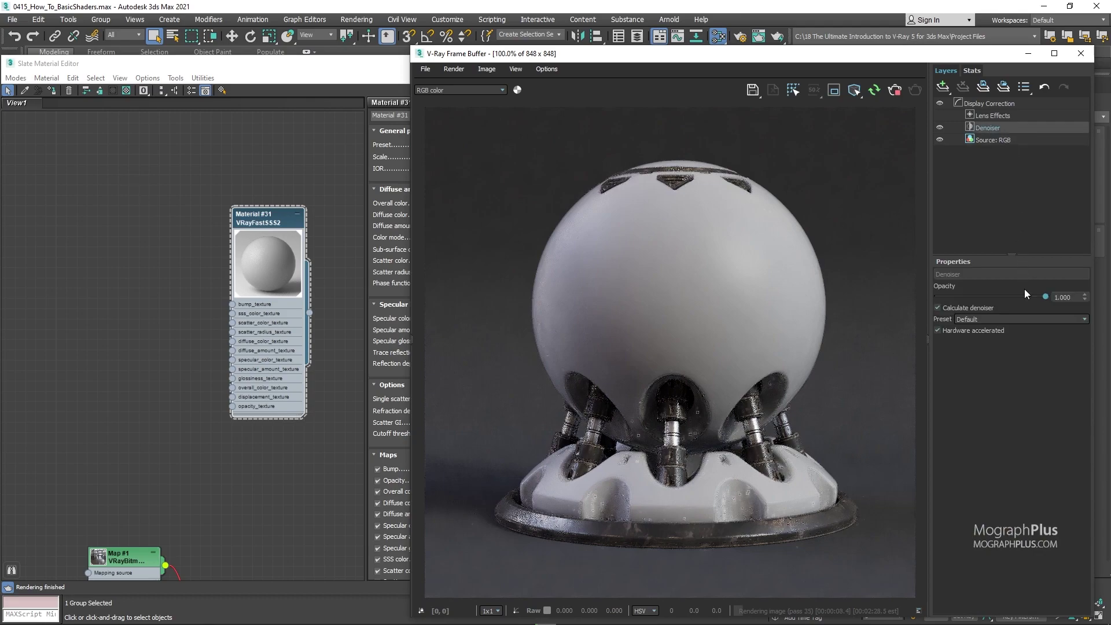
{"action": "left_click", "coordinate": [927, 294]}
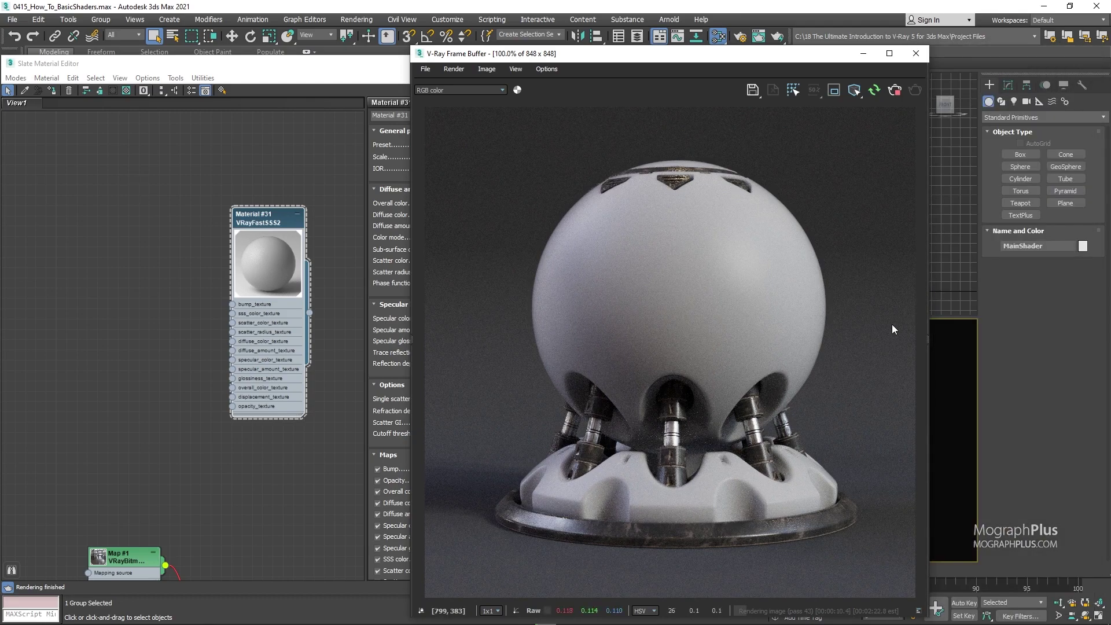
- Arrange the frame buffer beside the Slate editor to view the white-material render
{"action": "left_click_drag", "start_coordinate": [694, 60], "coordinate": [852, 56]}
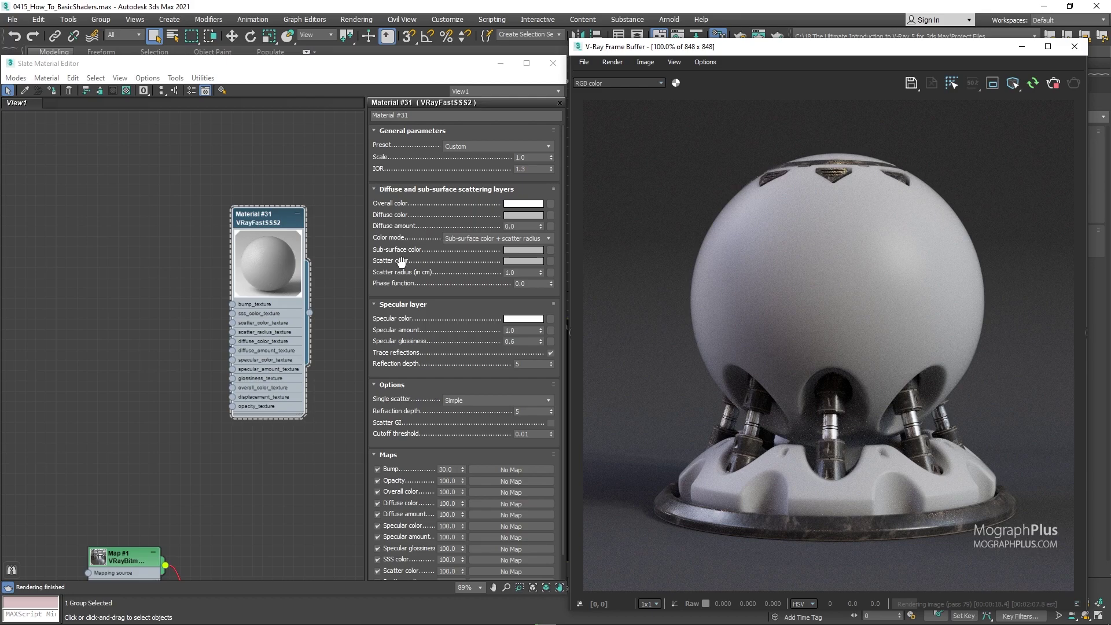
{"action": "scroll", "coordinate": [262, 356], "scroll_direction": "up", "scroll_amount": 1}
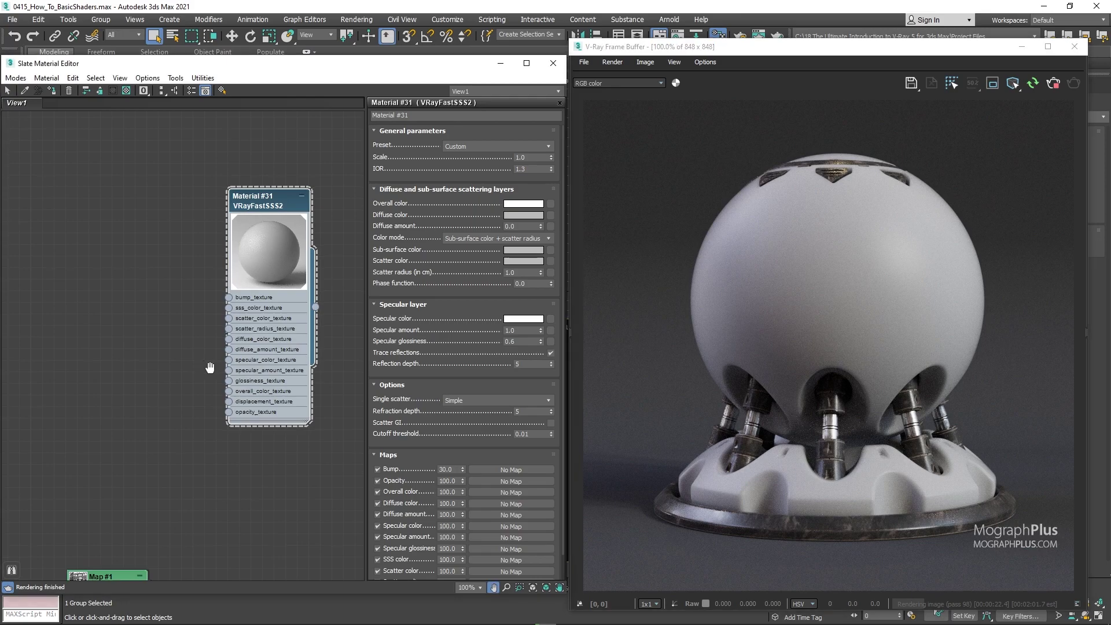
{"action": "middle_click_drag", "start_coordinate": [251, 363], "coordinate": [285, 366]}
{"action": "mouse_move", "coordinate": [389, 69]}
{"action": "left_mouse_down"}
{"action": "mouse_move", "coordinate": [416, 67]}
{"action": "mouse_move", "coordinate": [400, 68]}
{"action": "left_mouse_up"}
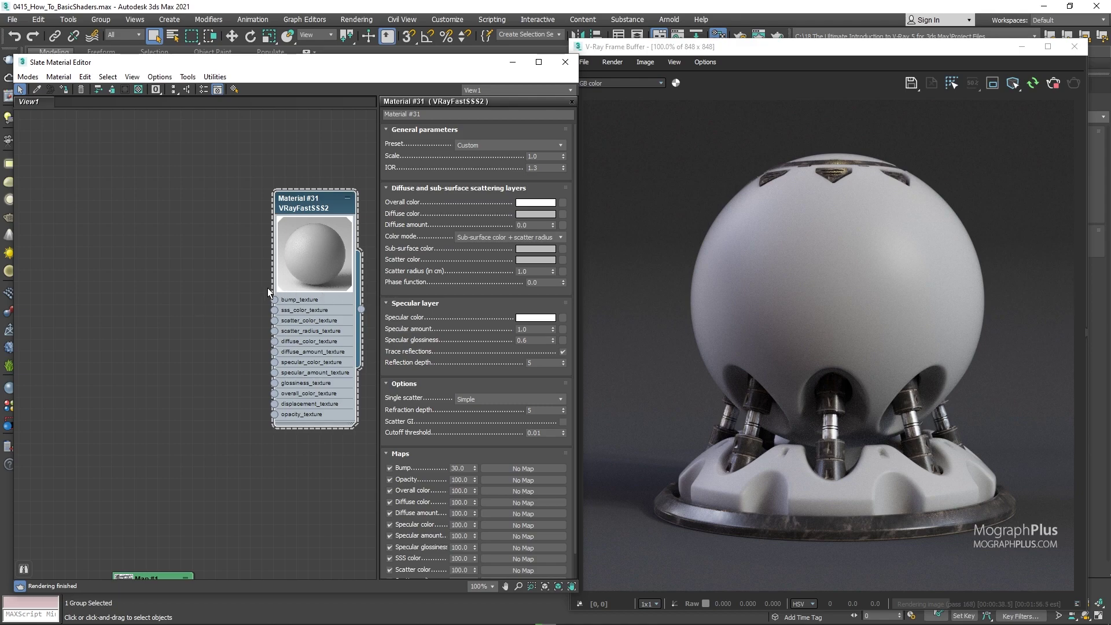
{"action": "double_click", "coordinate": [533, 226]}
{"action": "left_click", "coordinate": [184, 242]}
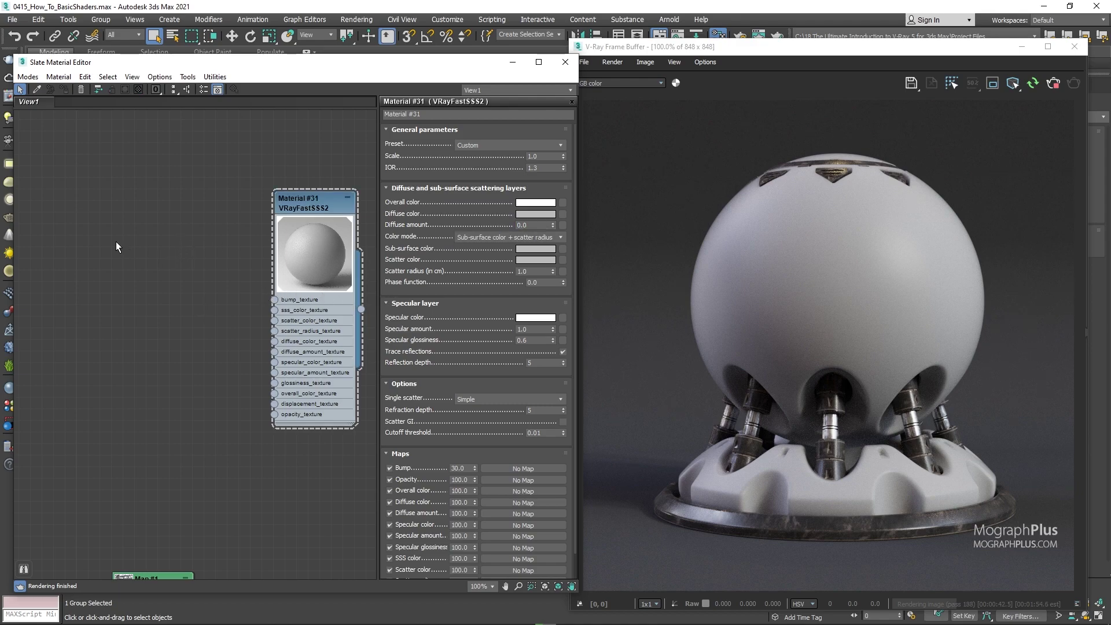
- Add a VRayColor map node and place it next to the VRayFastSSS2 material
{"action": "right_click", "coordinate": [90, 254]}
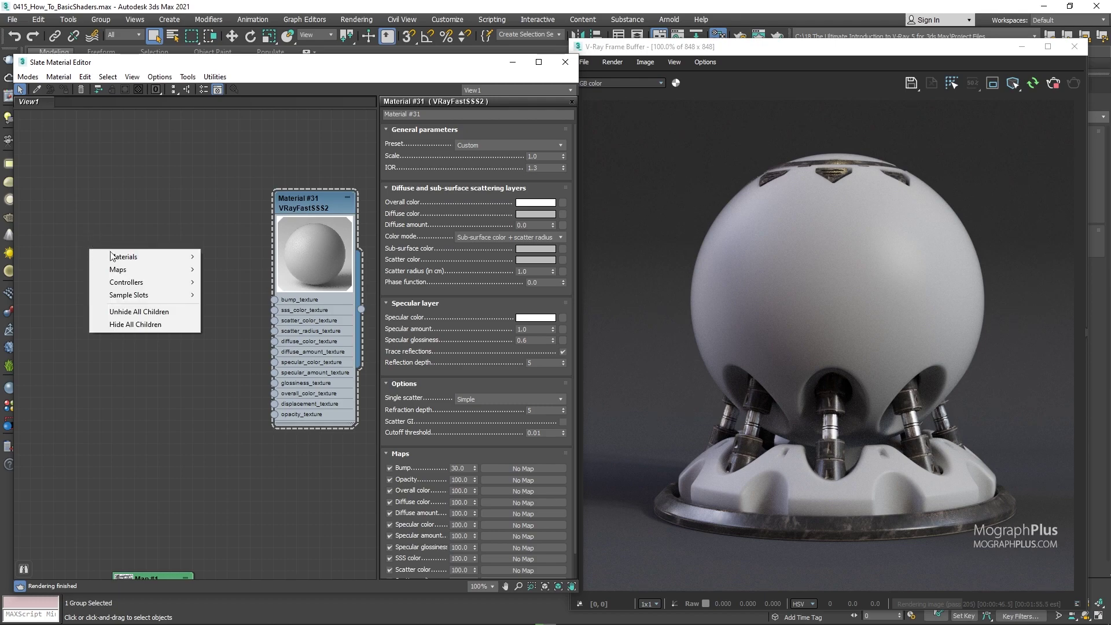
{"action": "mouse_move", "coordinate": [155, 270]}
{"action": "mouse_move", "coordinate": [238, 321]}
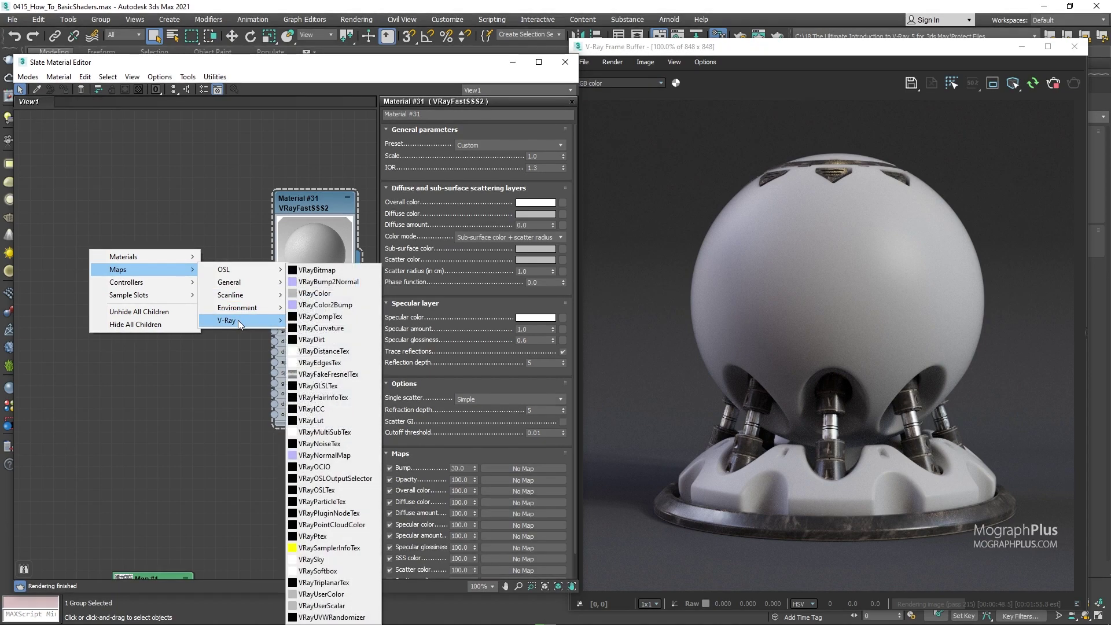
{"action": "left_click", "coordinate": [366, 294]}
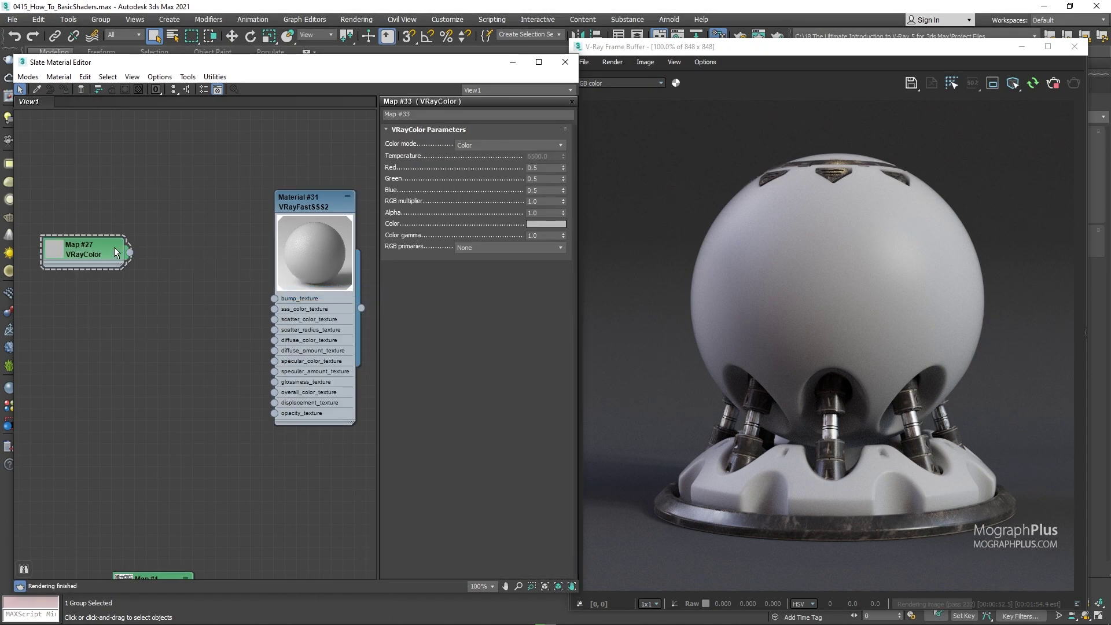
{"action": "left_click_drag", "start_coordinate": [113, 247], "coordinate": [166, 252]}
{"action": "double_click", "coordinate": [286, 241]}
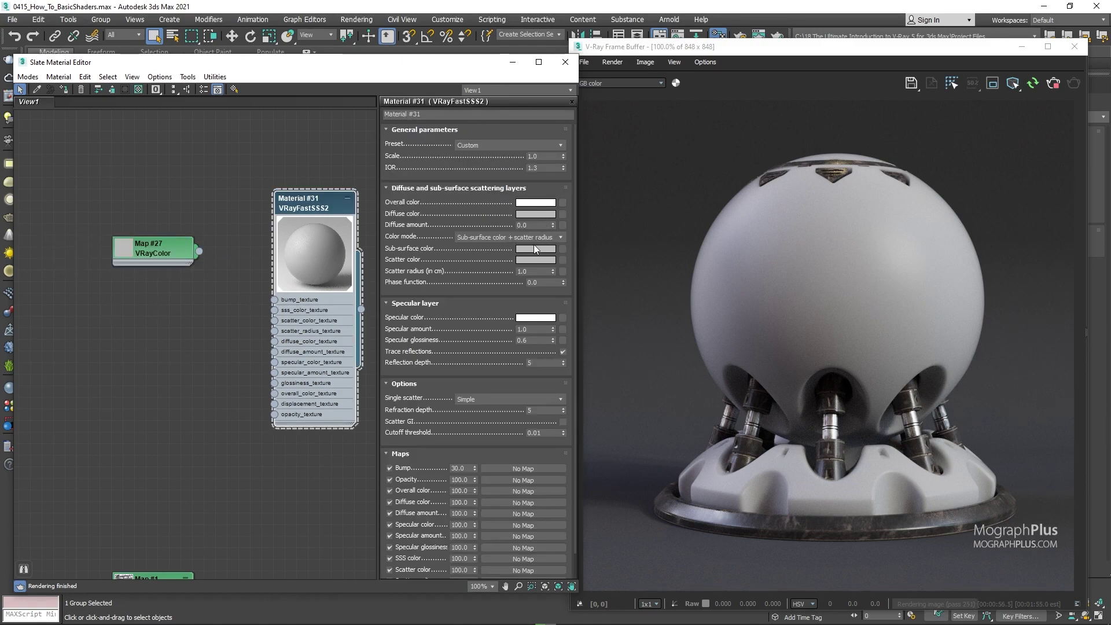
{"action": "left_click_drag", "start_coordinate": [156, 246], "coordinate": [145, 233]}
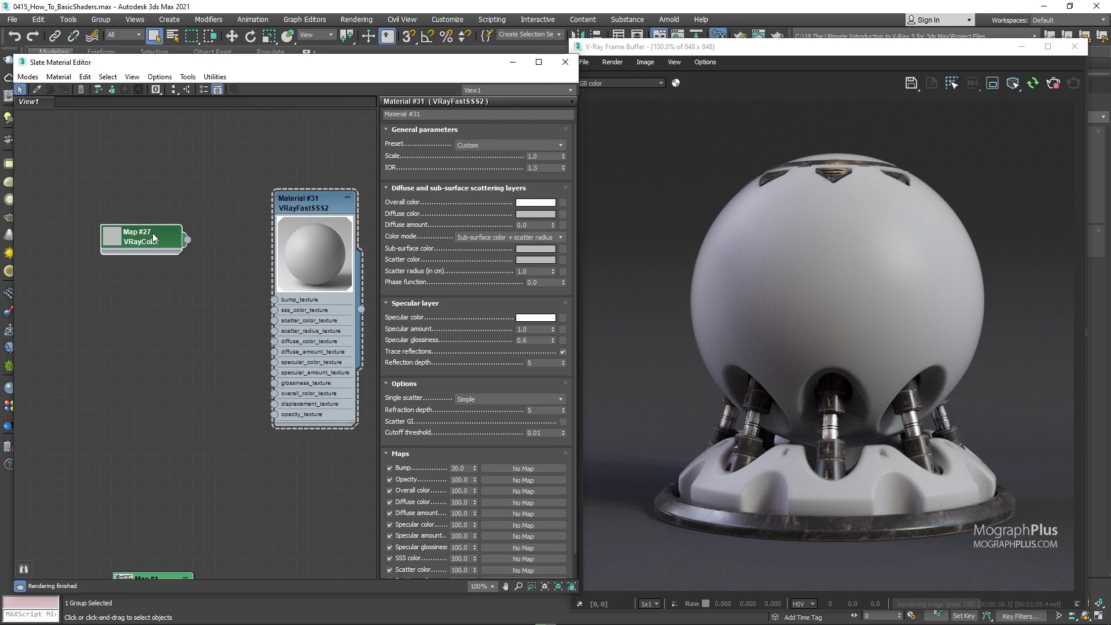
- Set the VRayColor to RGB 172, 7, 7 with sRGB primaries
{"action": "double_click", "coordinate": [144, 233]}
{"action": "left_click", "coordinate": [539, 224]}
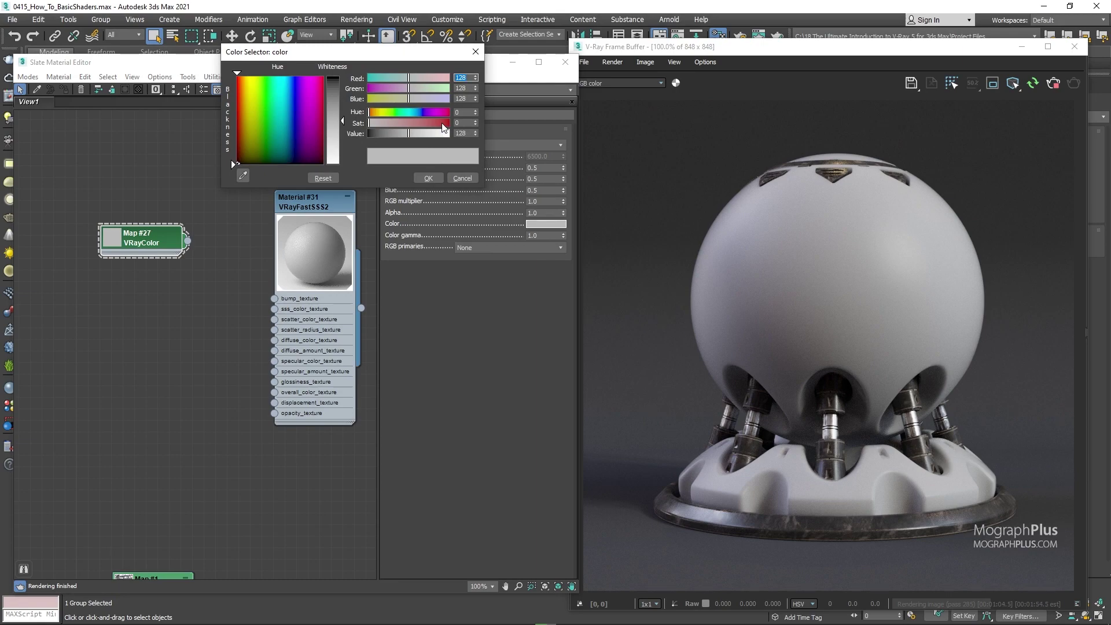
{"action": "type", "text": "272"}
{"action": "key", "text": "Tab"}
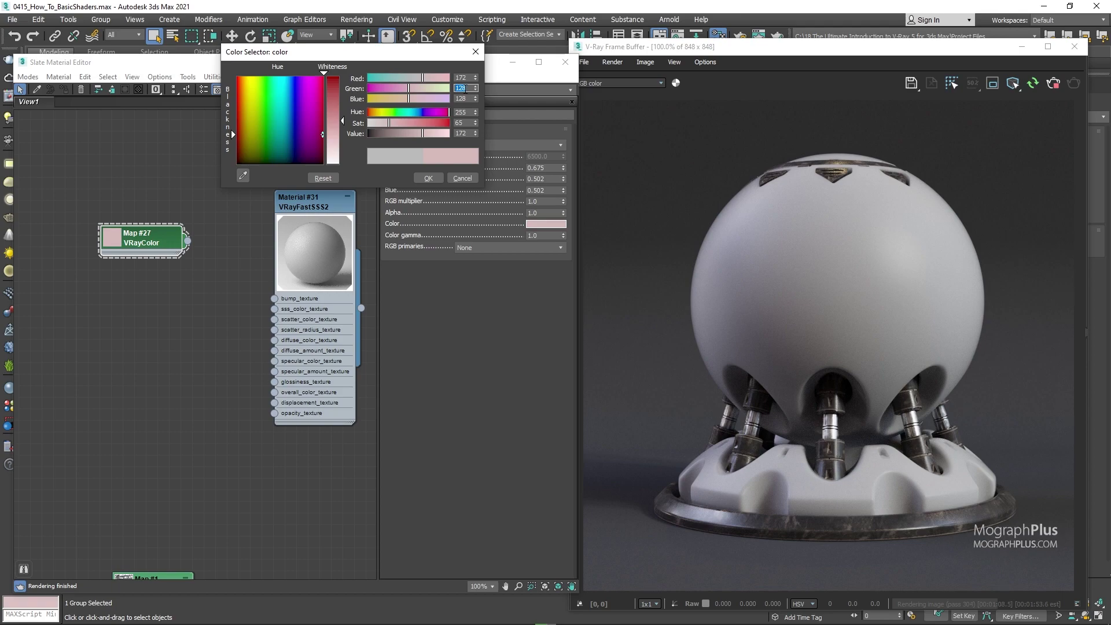
{"action": "type", "text": "7"}
{"action": "key", "text": "Tab"}
{"action": "type", "text": "7"}
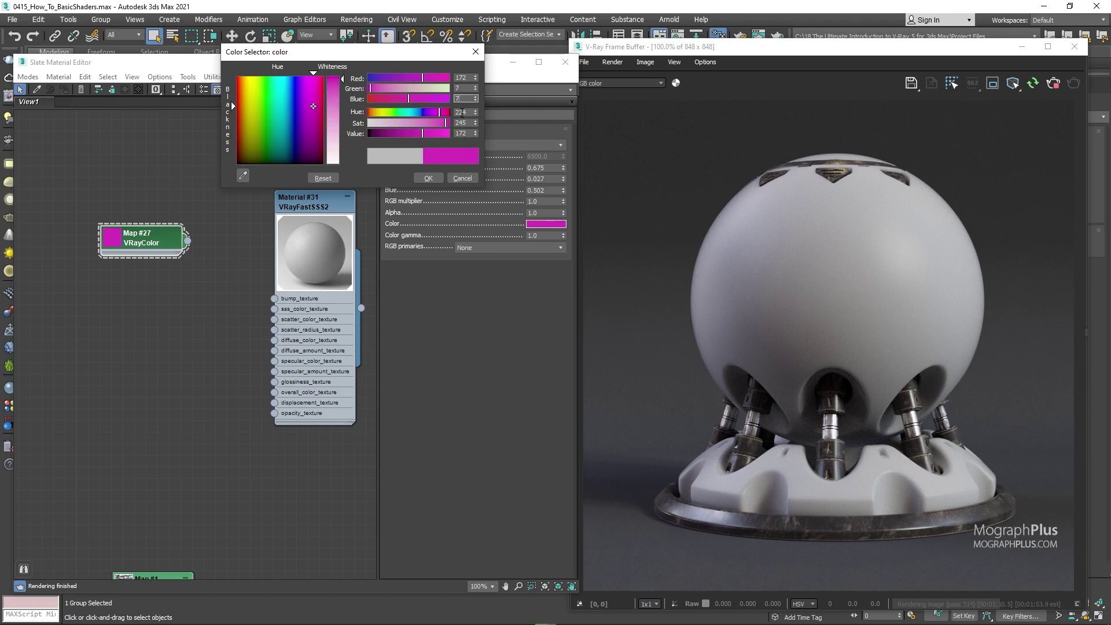
{"action": "key", "text": "Tab"}
{"action": "left_click", "coordinate": [429, 177]}
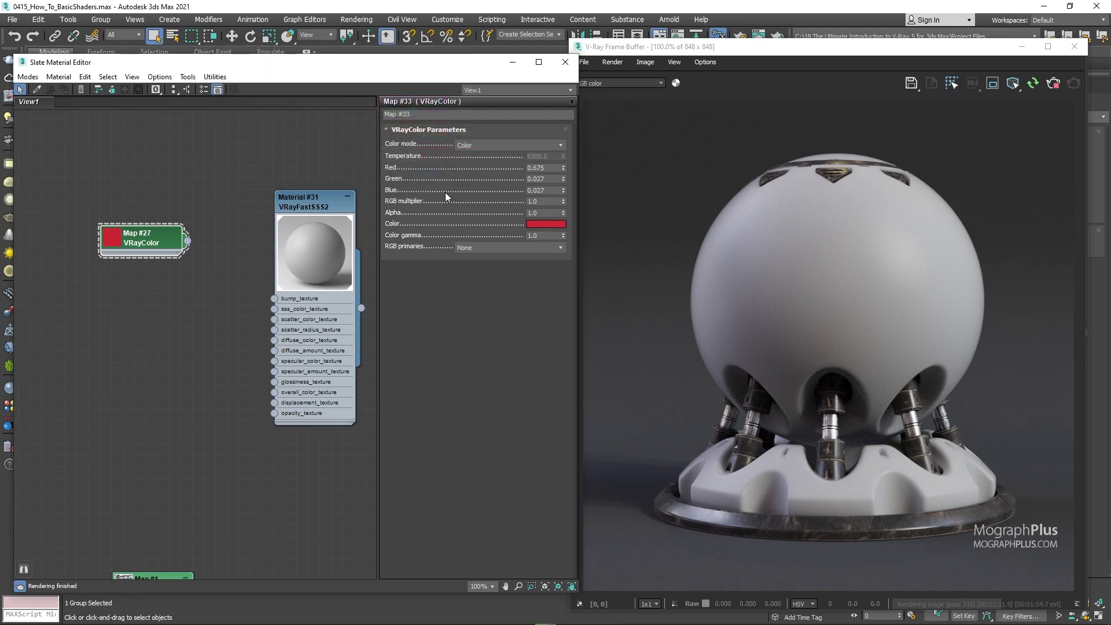
{"action": "left_click", "coordinate": [481, 246]}
{"action": "left_click", "coordinate": [480, 265]}
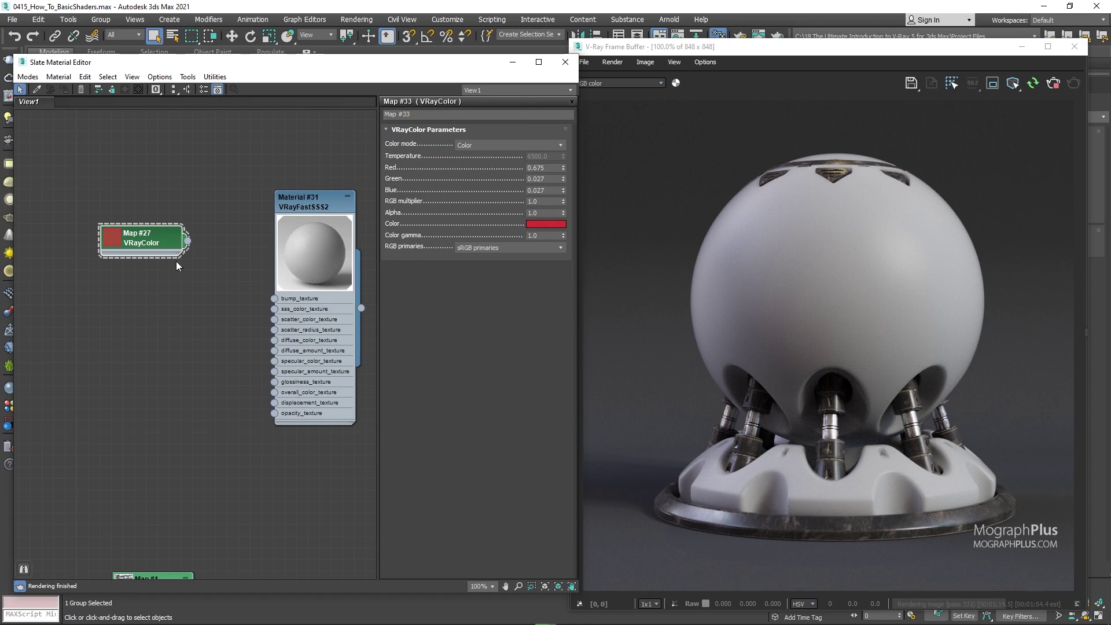
{"action": "double_click", "coordinate": [313, 217]}
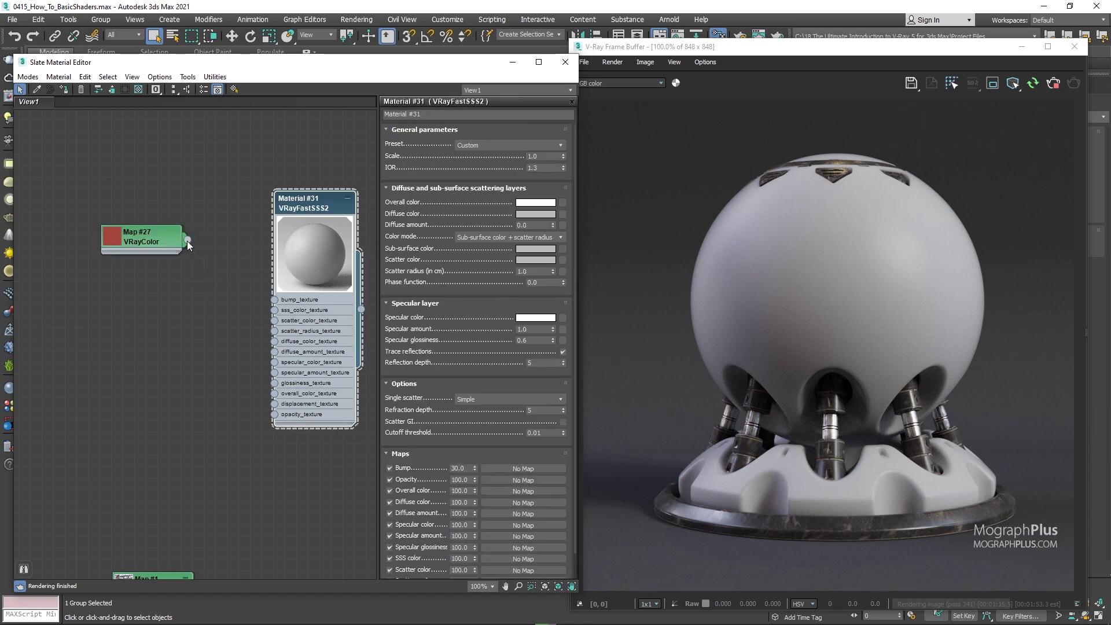
- Instance the red VRayColor map into sss_color_texture and diffuse_amount_texture
{"action": "left_click_drag", "start_coordinate": [187, 241], "coordinate": [560, 248]}
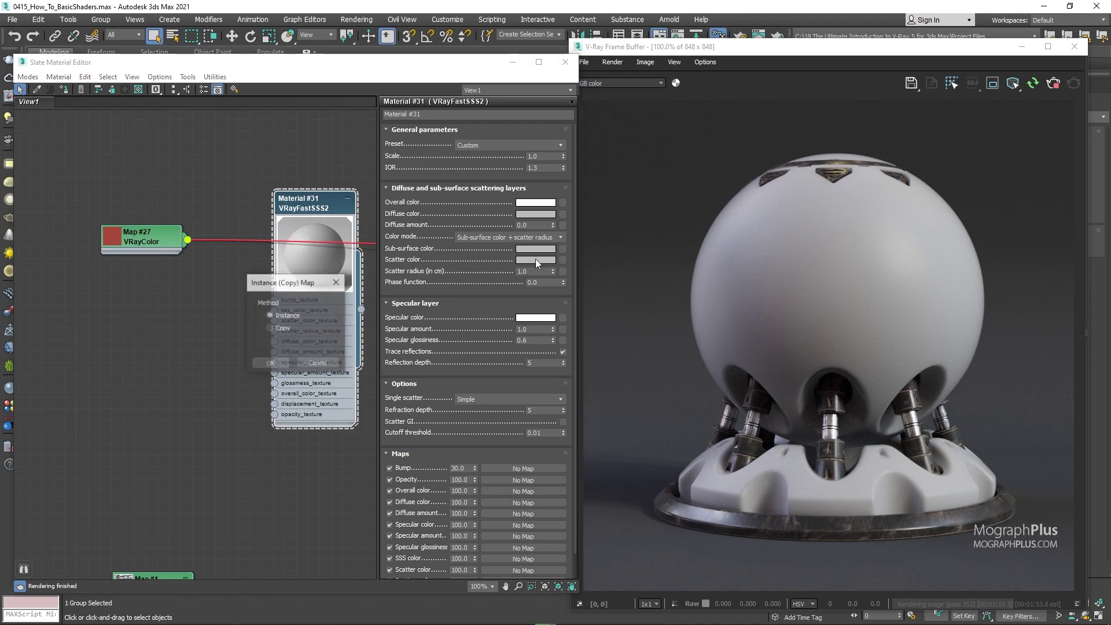
{"action": "left_click", "coordinate": [276, 367]}
{"action": "left_click_drag", "start_coordinate": [187, 240], "coordinate": [566, 229]}
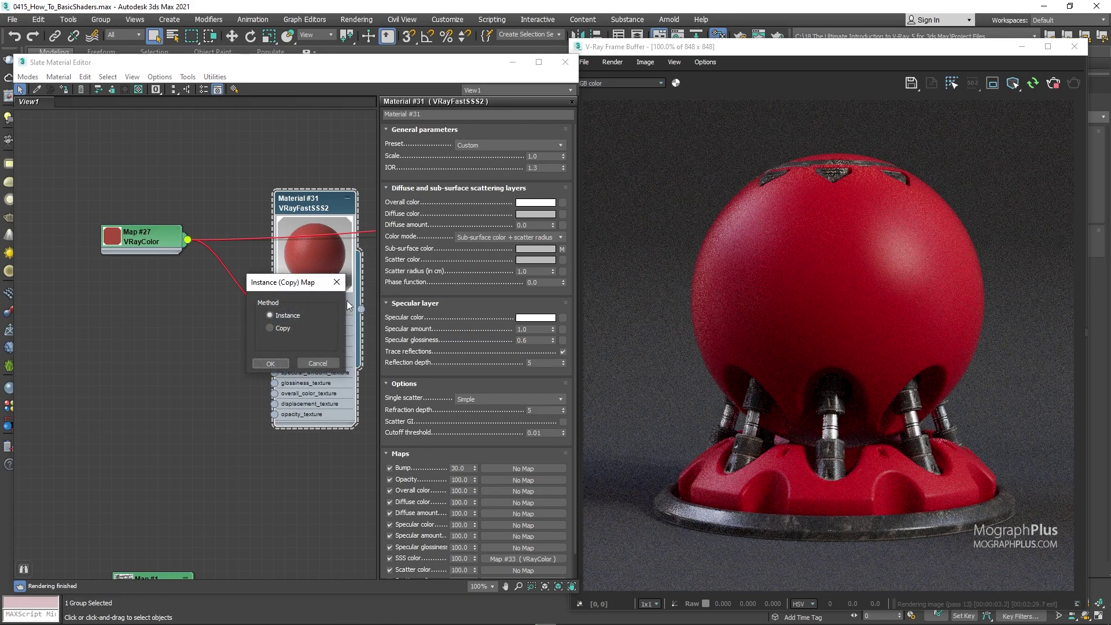
{"action": "left_click", "coordinate": [258, 363]}
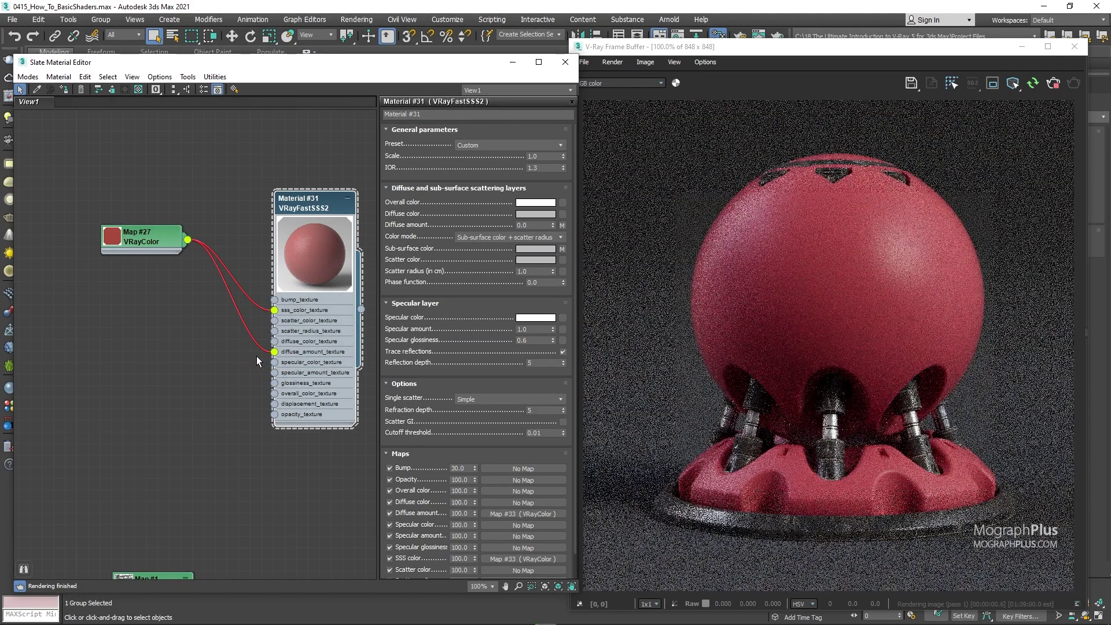
- Set the IOR to 1.5 and drag the diffuse amount map onto diffuse color
{"action": "left_click", "coordinate": [541, 168]}
{"action": "type", "text": "1."}
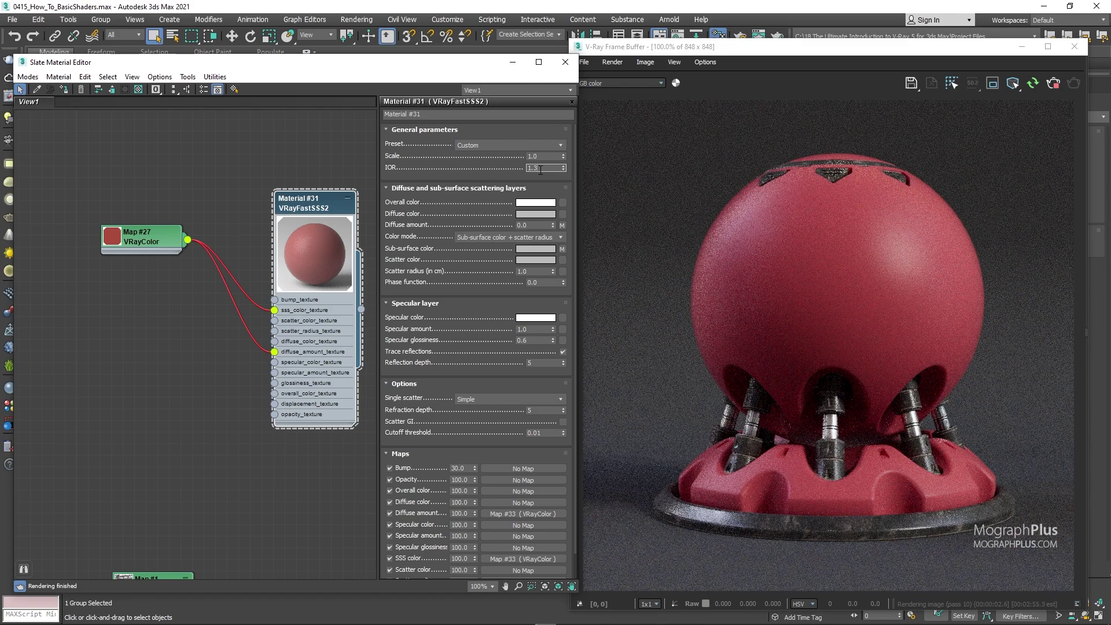
{"action": "type", "text": "5"}
{"action": "key", "text": "Return"}
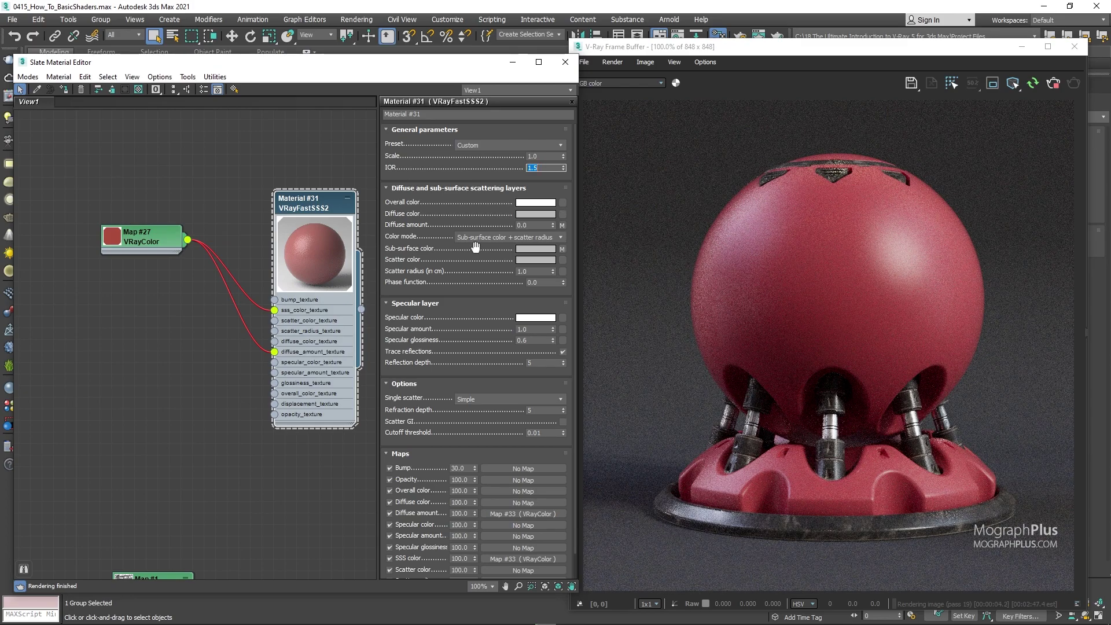
{"action": "left_click_drag", "start_coordinate": [560, 225], "coordinate": [562, 260]}
- Instance the red map into diffuse color and clear it from diffuse amount
{"action": "left_click", "coordinate": [270, 365]}
{"action": "right_click", "coordinate": [562, 225]}
{"action": "left_click", "coordinate": [589, 257]}
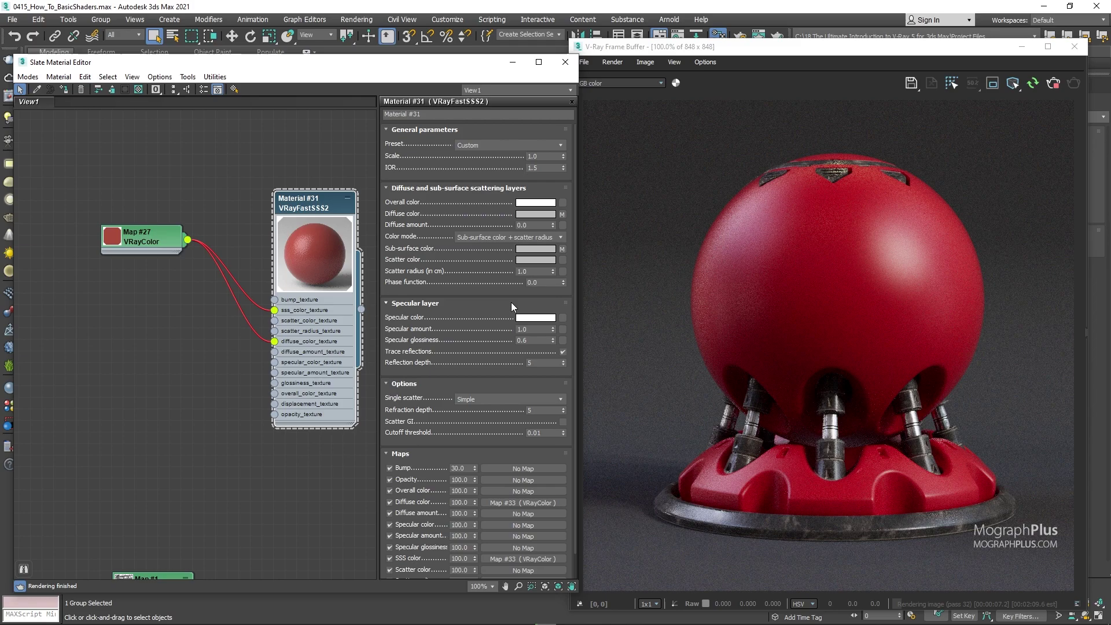
- Set the scatter radius to 3.0 and review the IOR, specular colour and glossiness
{"action": "double_click", "coordinate": [528, 271]}
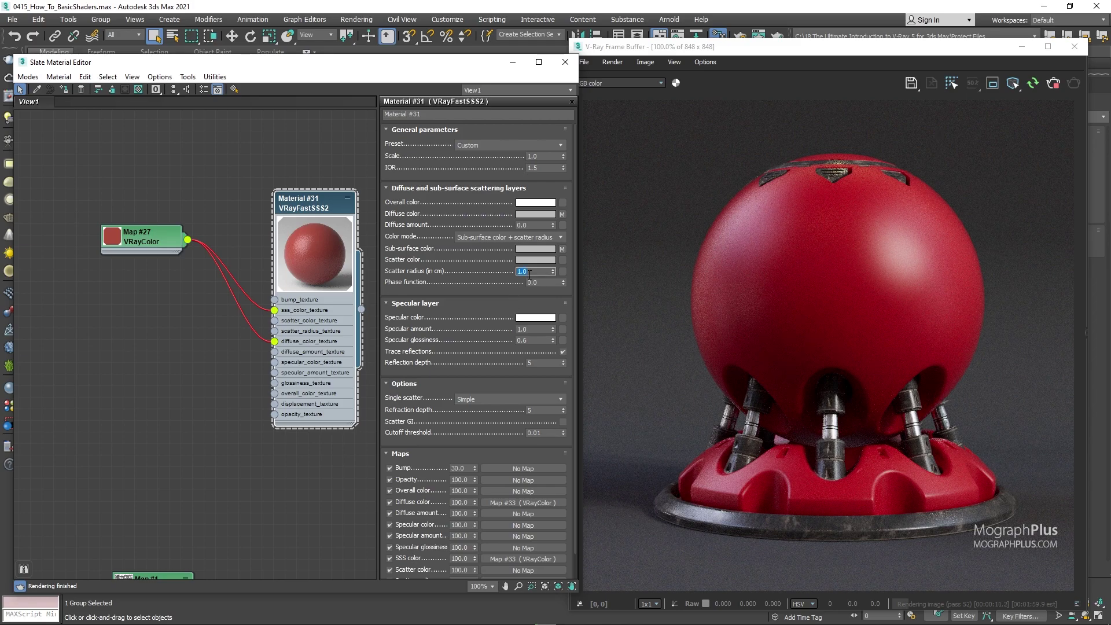
{"action": "type", "text": "3"}
{"action": "key", "text": "Return"}
{"action": "left_click", "coordinate": [539, 169]}
{"action": "left_click", "coordinate": [541, 169]}
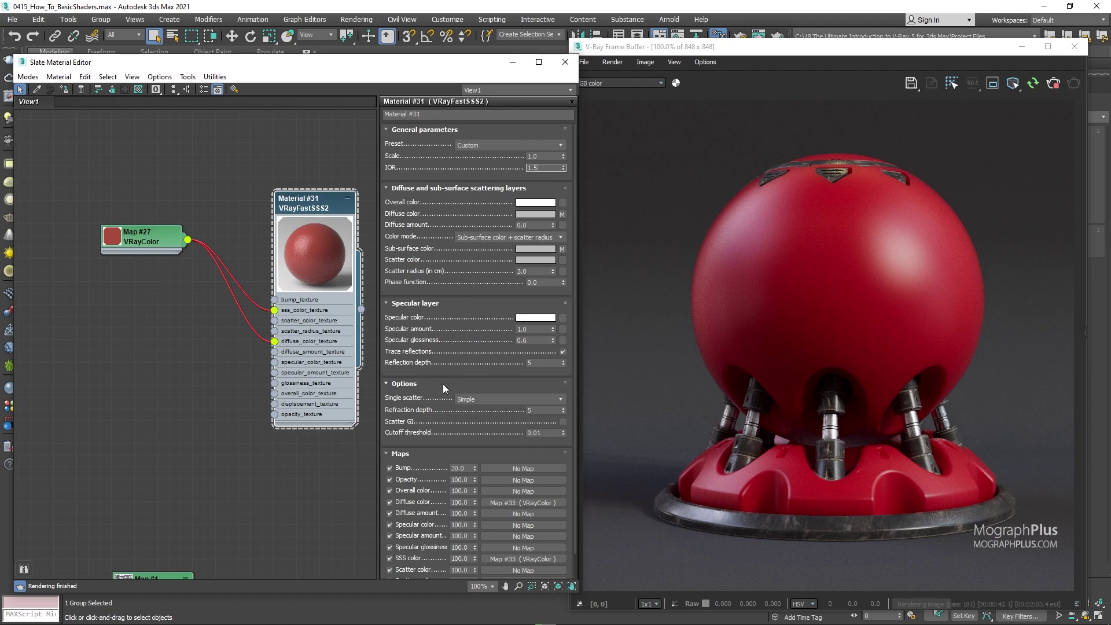
{"action": "left_click", "coordinate": [536, 318]}
{"action": "left_click", "coordinate": [471, 180]}
{"action": "double_click", "coordinate": [541, 168]}
{"action": "double_click", "coordinate": [524, 340]}
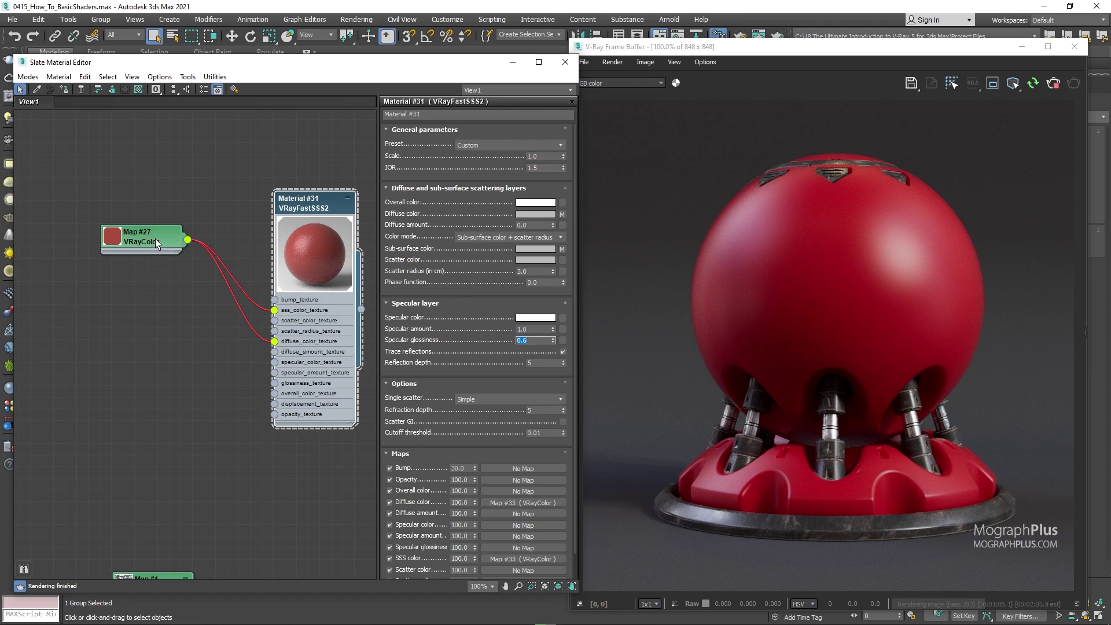
{"action": "left_click_drag", "start_coordinate": [155, 239], "coordinate": [99, 173]}
- Add a VRayBitmap node loaded with the BW_Metal image and preview it
{"action": "right_click", "coordinate": [81, 295]}
{"action": "mouse_move", "coordinate": [103, 314]}
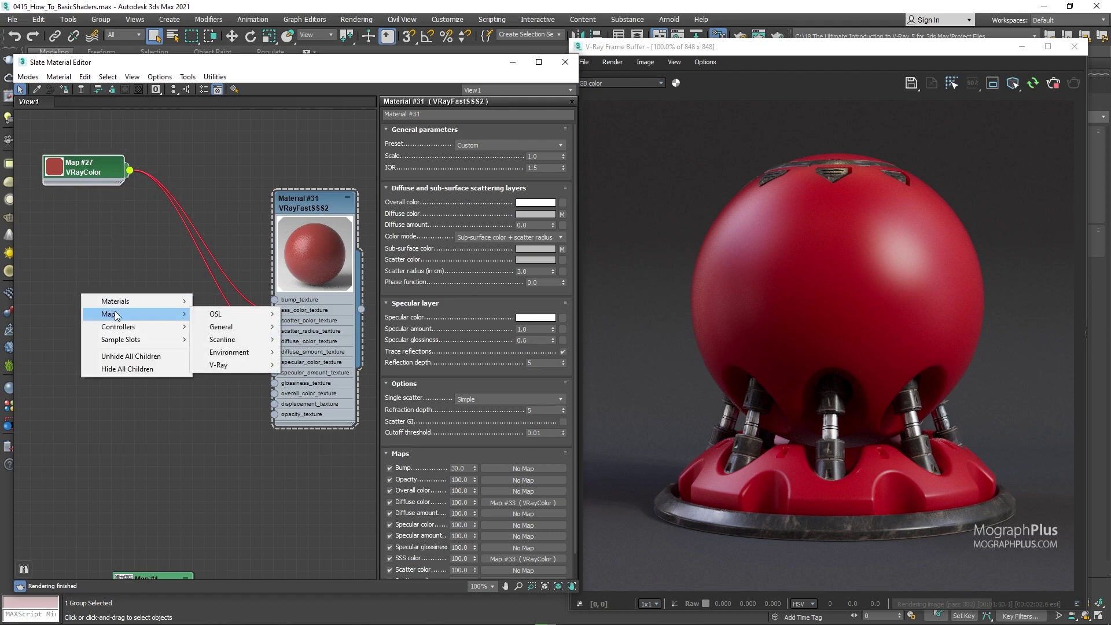
{"action": "mouse_move", "coordinate": [231, 365]}
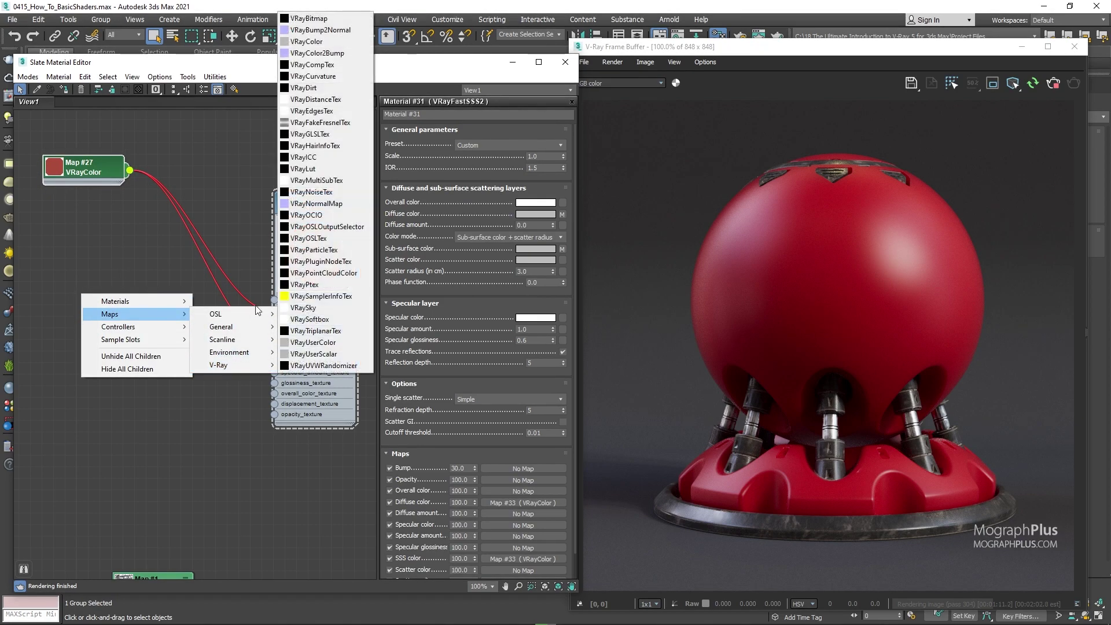
{"action": "left_click", "coordinate": [324, 18]}
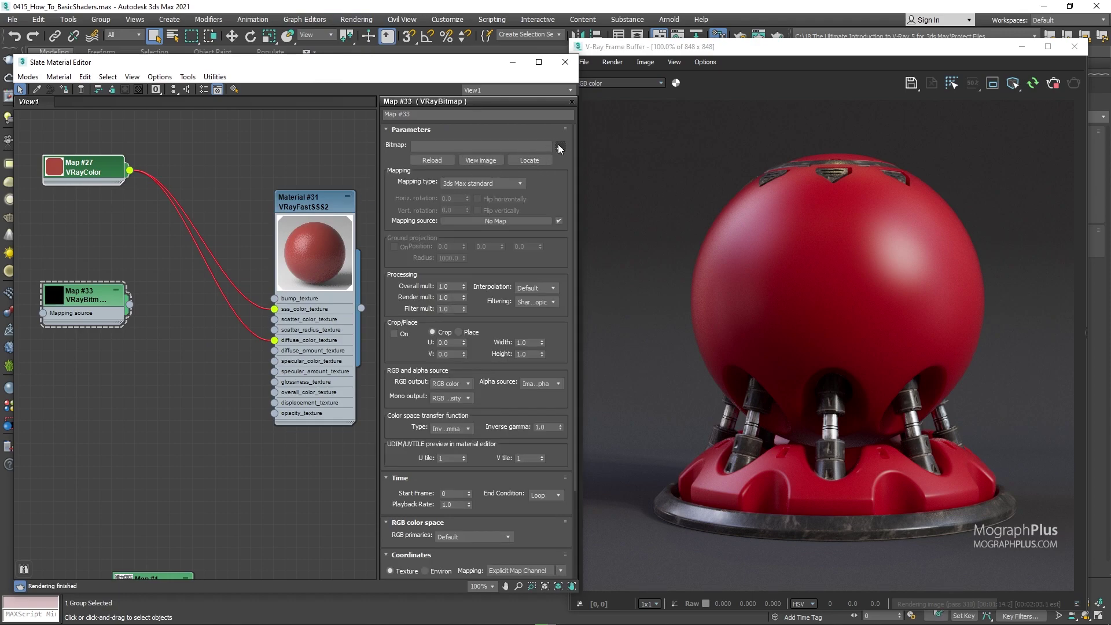
{"action": "left_click", "coordinate": [561, 147]}
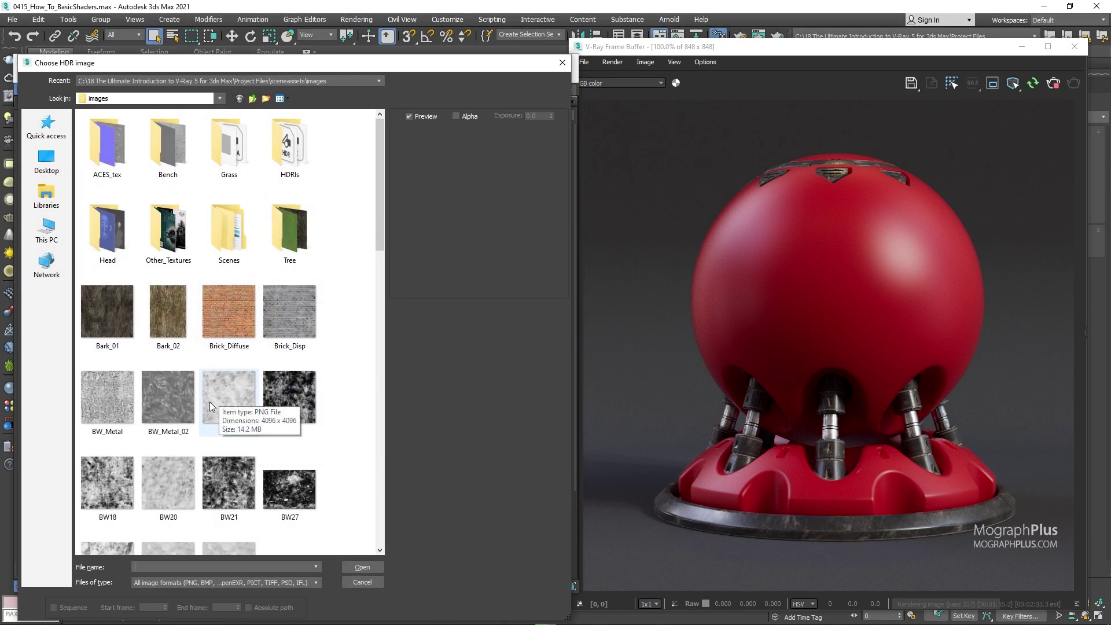
{"action": "double_click", "coordinate": [128, 406]}
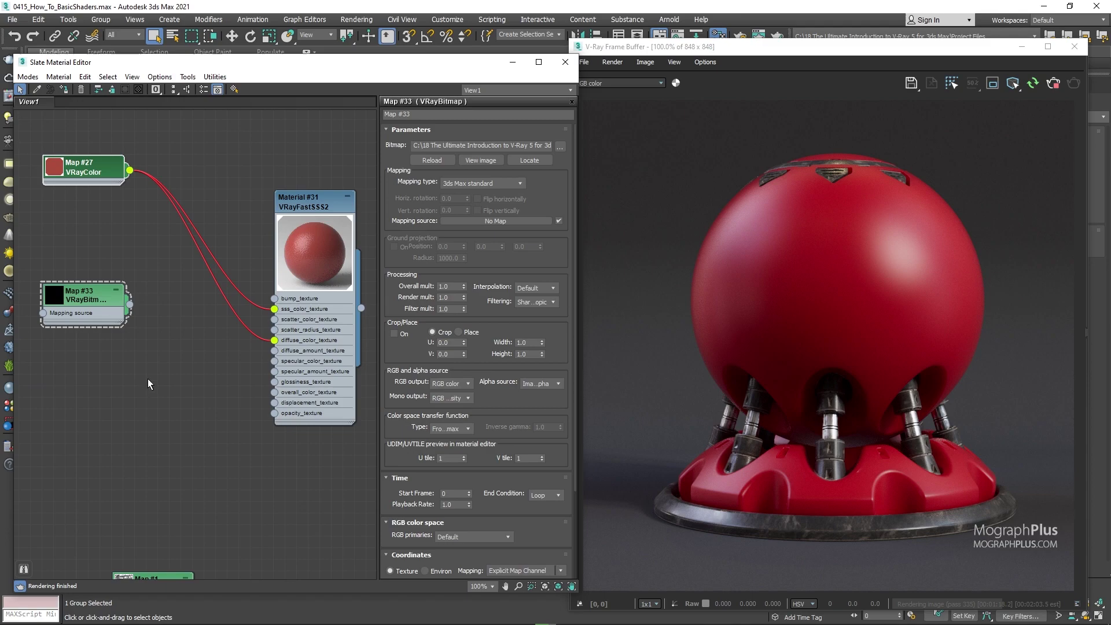
{"action": "left_click", "coordinate": [486, 161]}
{"action": "left_click_drag", "start_coordinate": [965, 152], "coordinate": [803, 150]}
{"action": "left_click", "coordinate": [940, 148]}
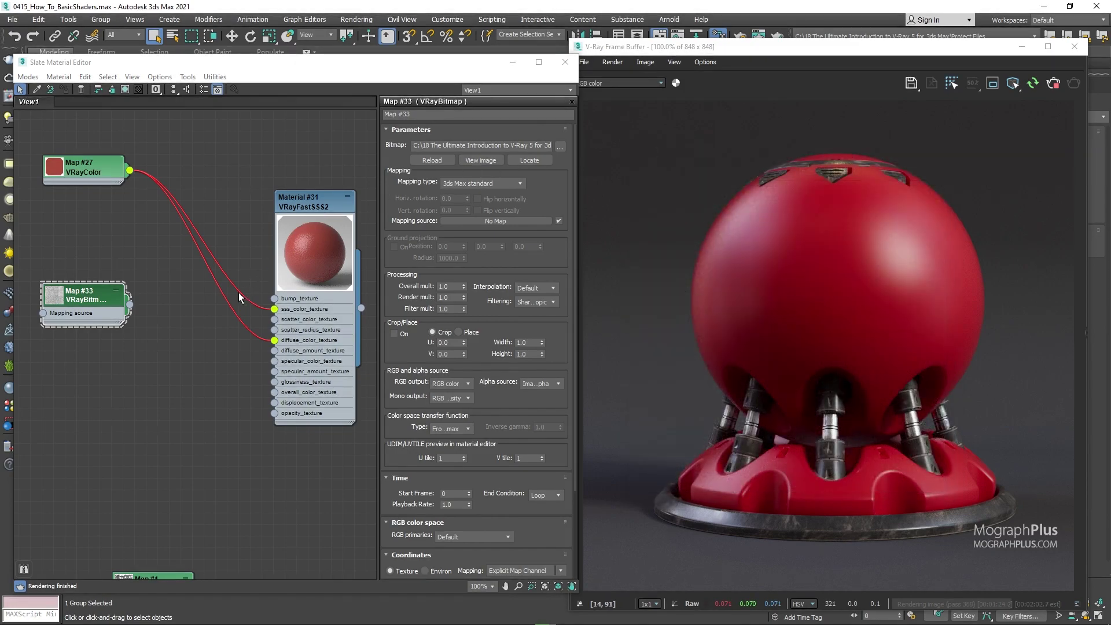
- Set the bitmap's RGB primaries to Raw and position the node beside the material
{"action": "double_click", "coordinate": [67, 292]}
{"action": "left_click_drag", "start_coordinate": [67, 292], "coordinate": [64, 247]}
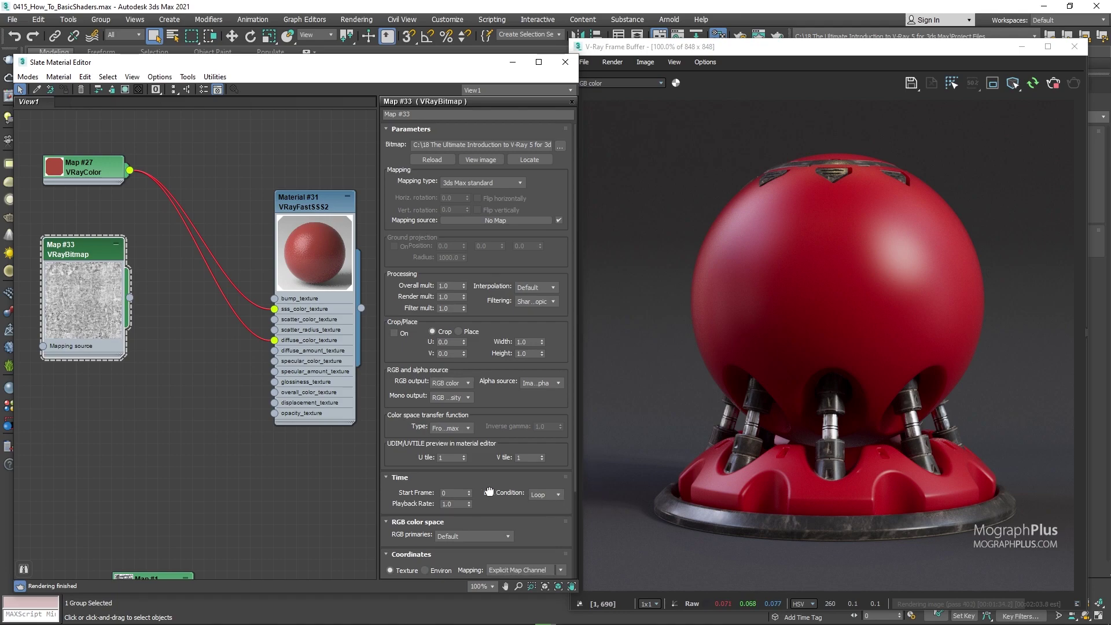
{"action": "scroll", "coordinate": [461, 403], "scroll_direction": "down", "scroll_amount": 3}
{"action": "left_click", "coordinate": [467, 424]}
{"action": "left_click", "coordinate": [459, 456]}
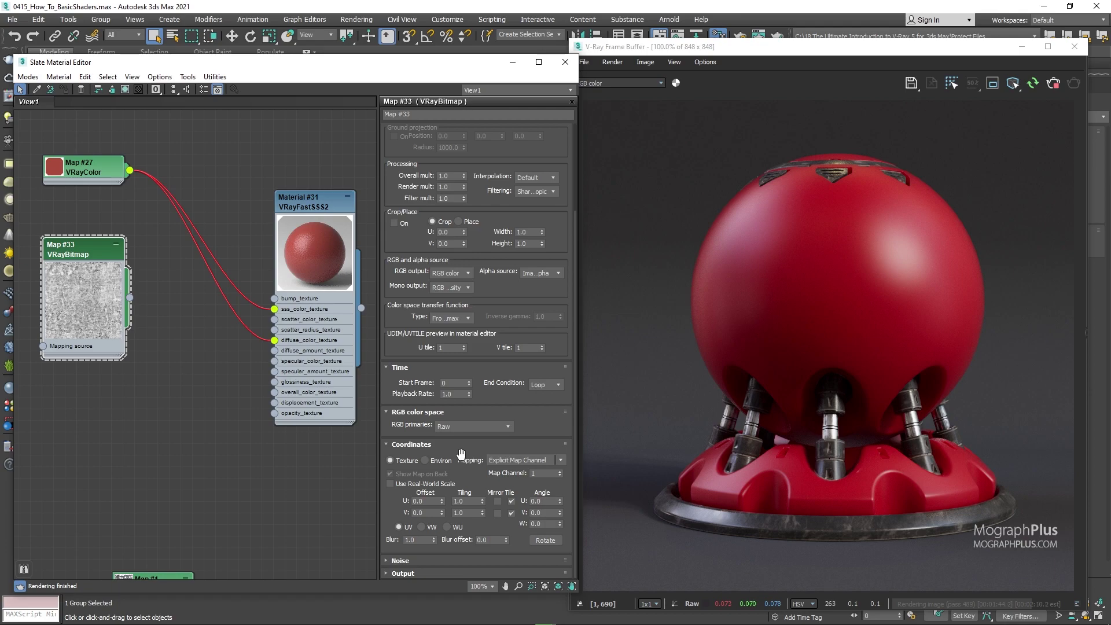
{"action": "mouse_move", "coordinate": [103, 304]}
{"action": "left_mouse_down"}
{"action": "mouse_move", "coordinate": [83, 283]}
{"action": "mouse_move", "coordinate": [91, 293]}
{"action": "left_mouse_up"}
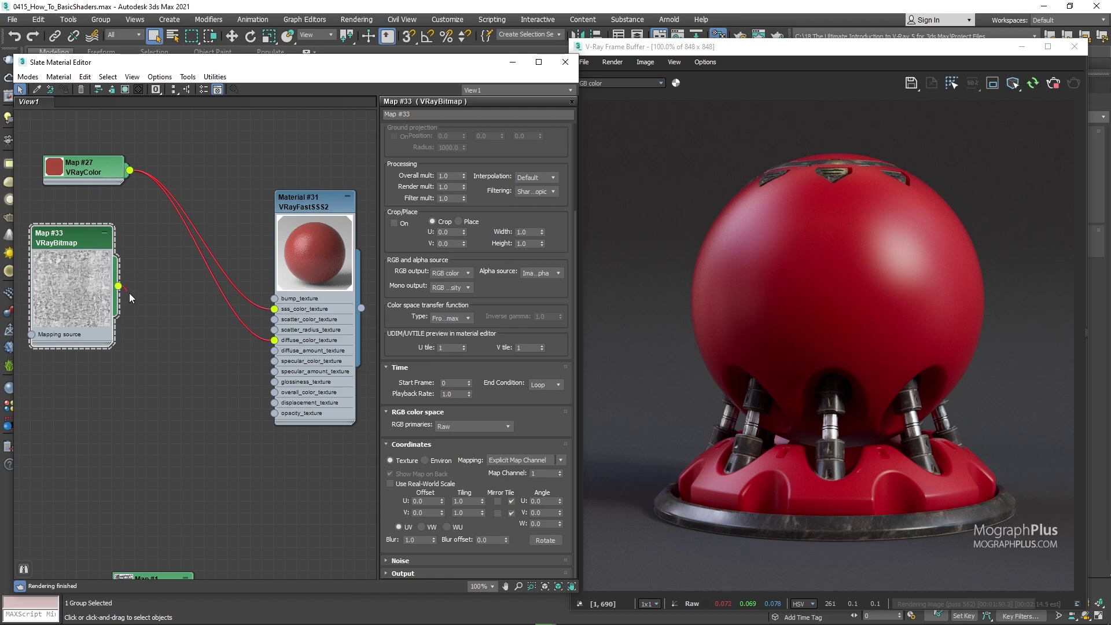
{"action": "left_click_drag", "start_coordinate": [165, 307], "coordinate": [157, 303]}
{"action": "left_click", "coordinate": [151, 273]}
{"action": "left_click", "coordinate": [151, 273]}
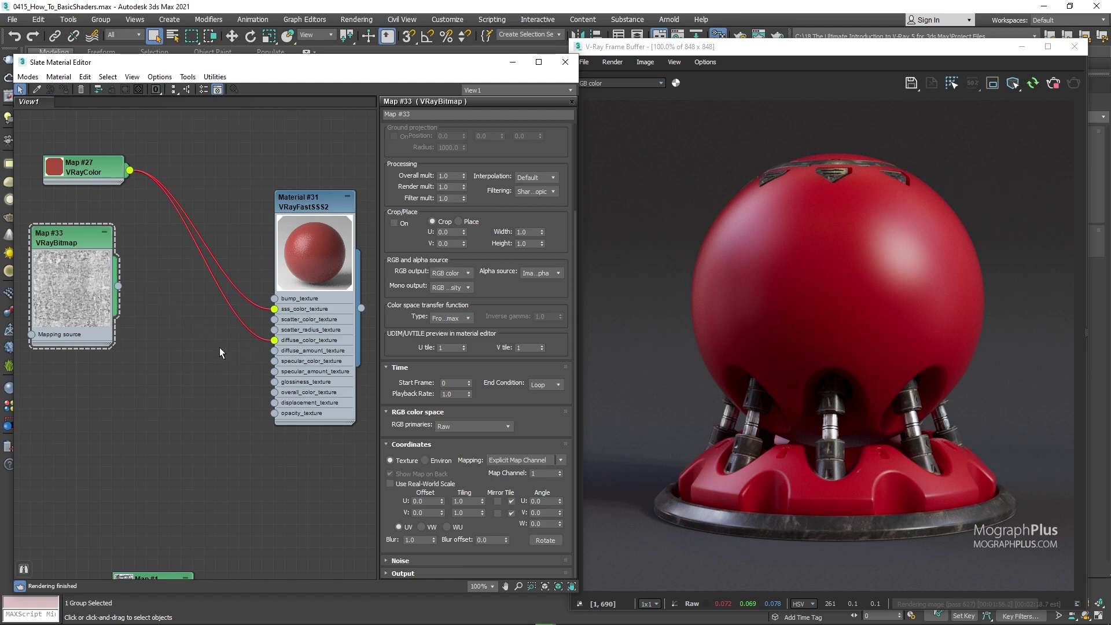
{"action": "left_click_drag", "start_coordinate": [153, 320], "coordinate": [162, 325]}
- Add an Output map after the BW_Metal bitmap and wire it into glossiness_texture
{"action": "mouse_move", "coordinate": [219, 347]}
{"action": "mouse_move", "coordinate": [301, 358]}
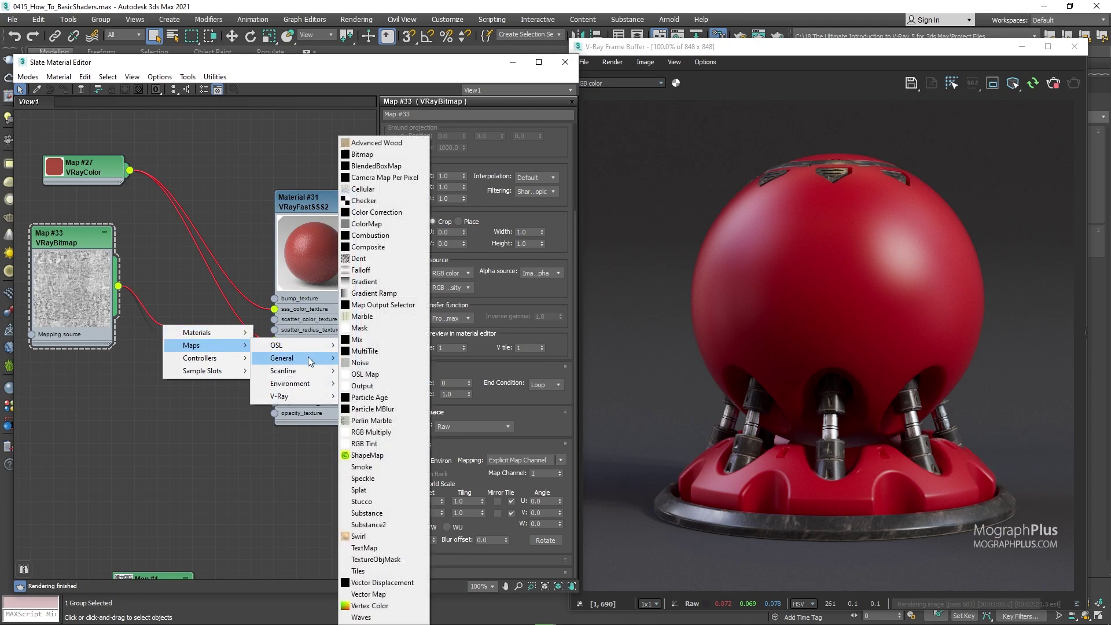
{"action": "left_click", "coordinate": [390, 384]}
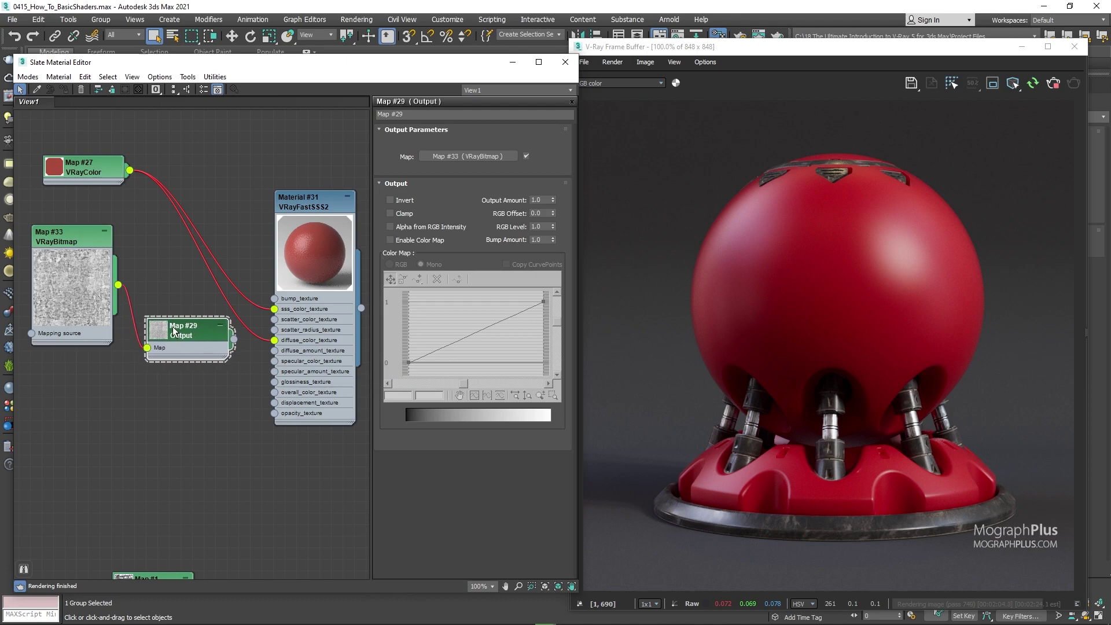
{"action": "double_click", "coordinate": [151, 331]}
{"action": "left_click_drag", "start_coordinate": [222, 355], "coordinate": [275, 382]}
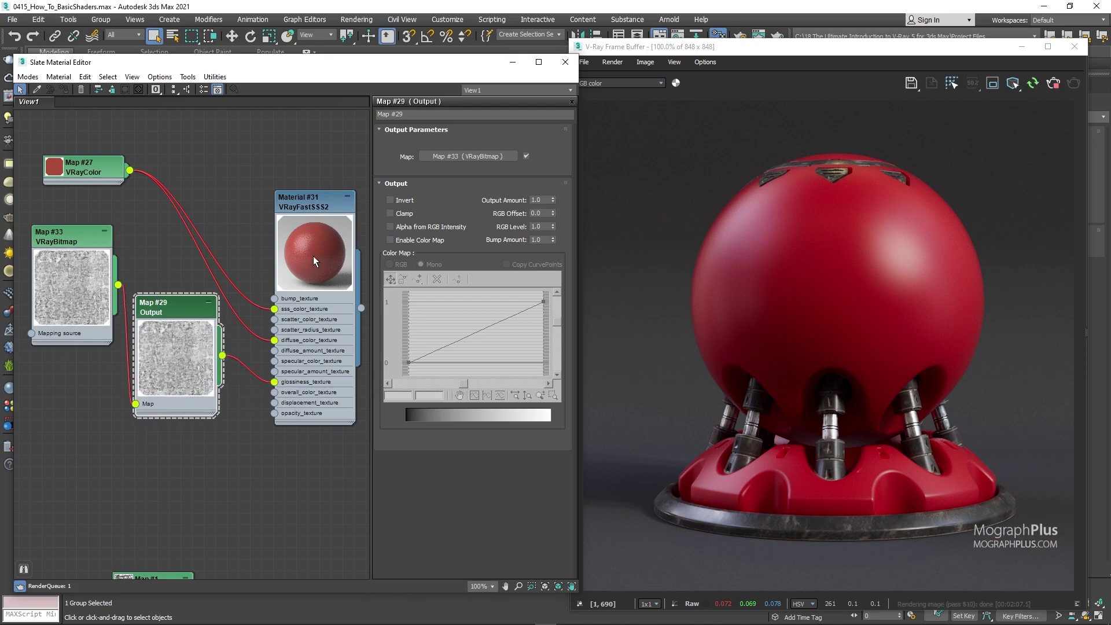
{"action": "double_click", "coordinate": [302, 203]}
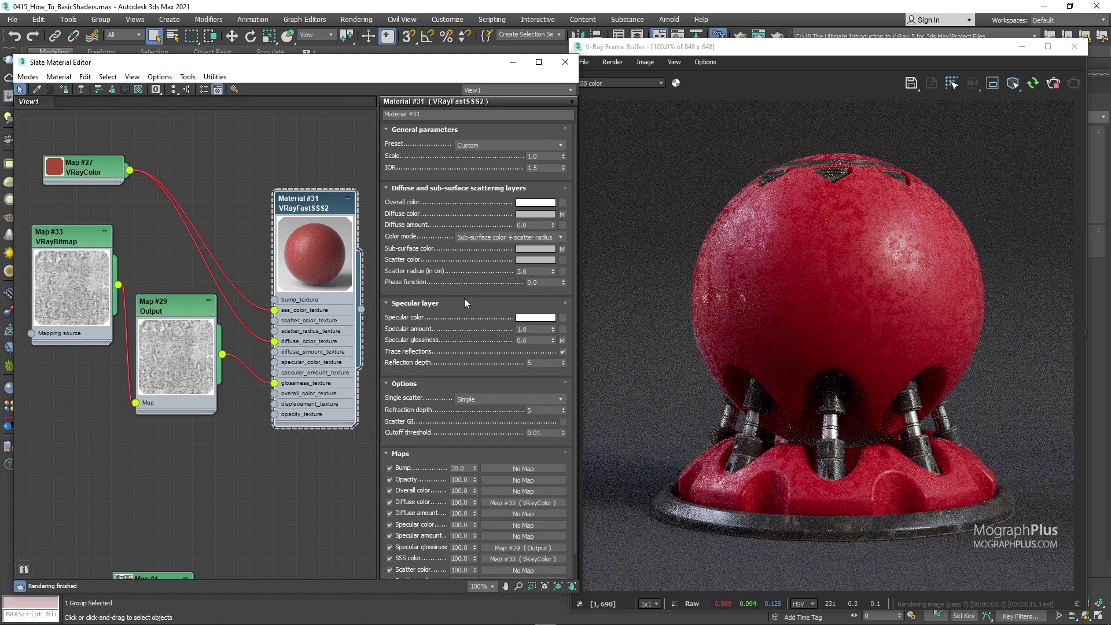
{"action": "double_click", "coordinate": [541, 342]}
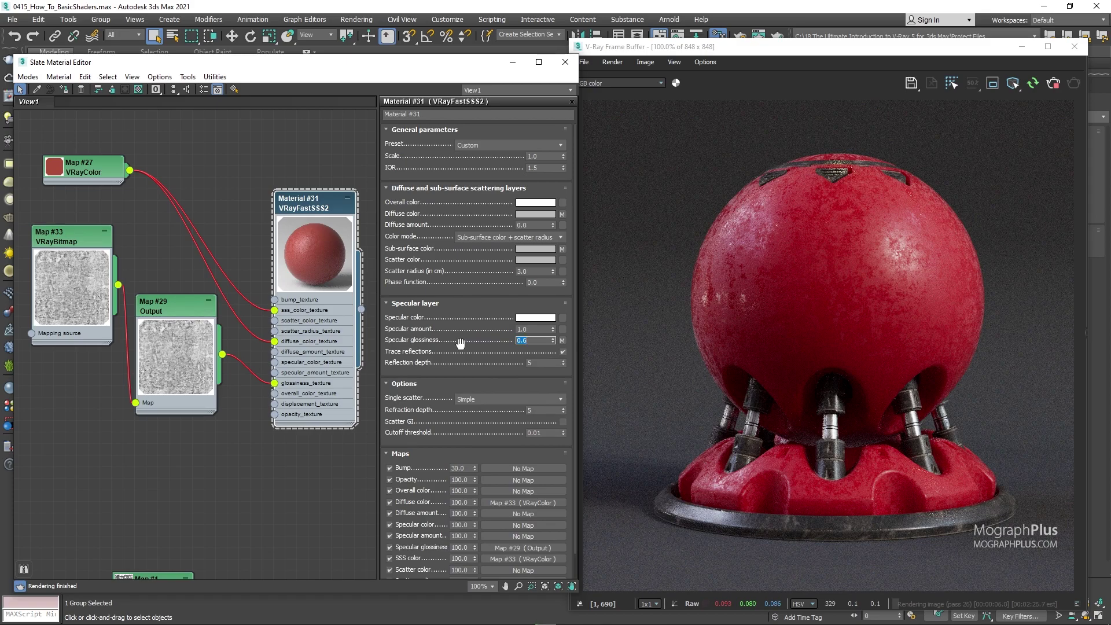
{"action": "double_click", "coordinate": [60, 240]}
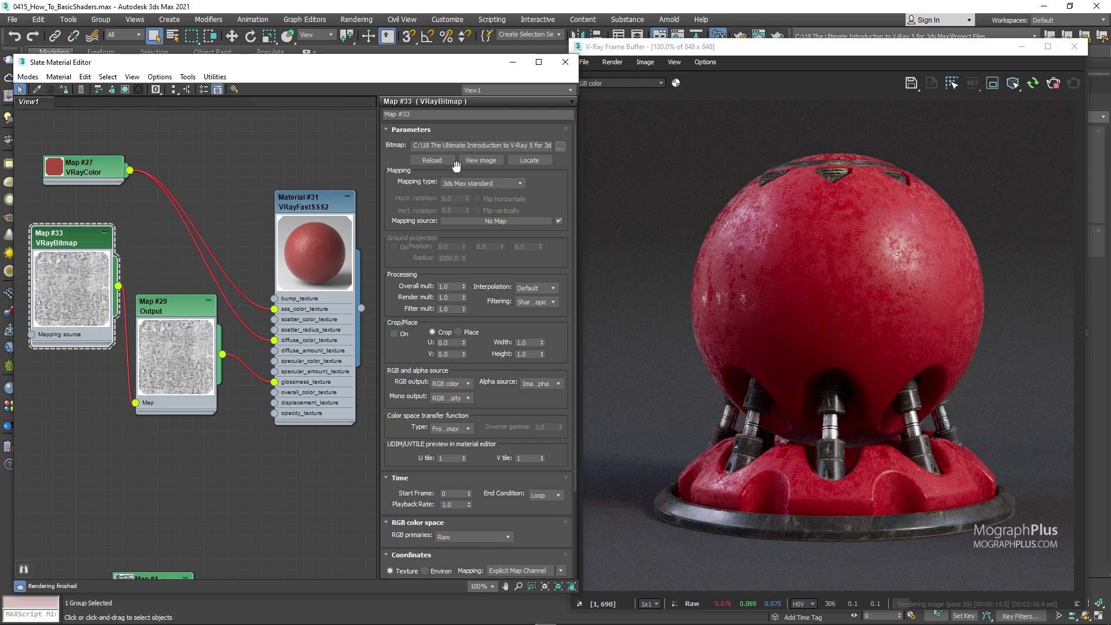
{"action": "double_click", "coordinate": [181, 310]}
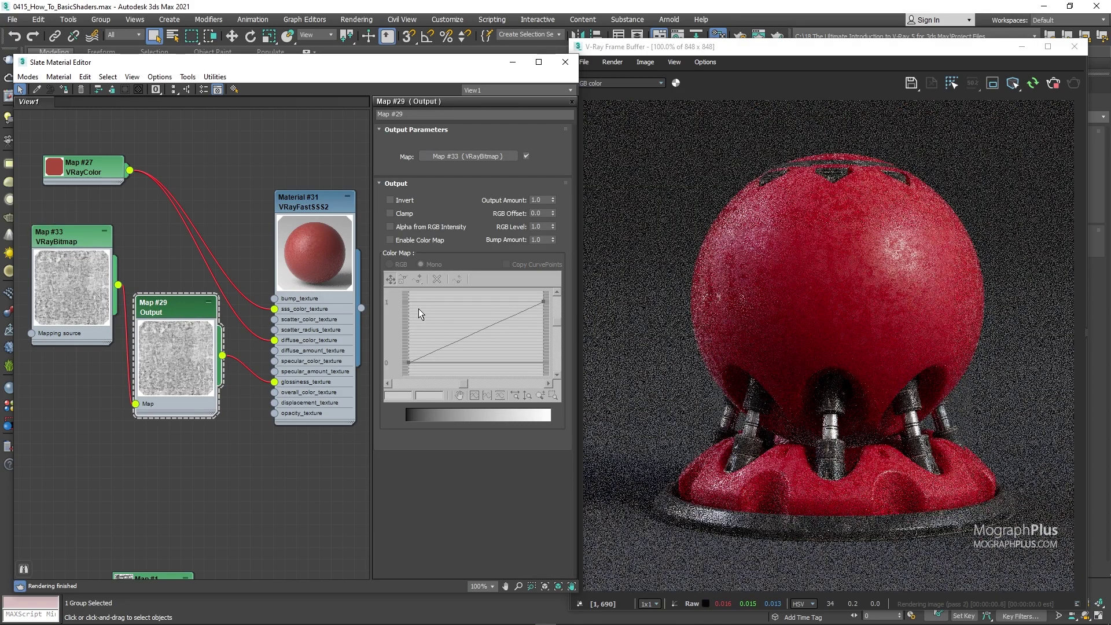
- Enable the Output map's color curve and raise its left point to 0.675
{"action": "left_click", "coordinate": [423, 243]}
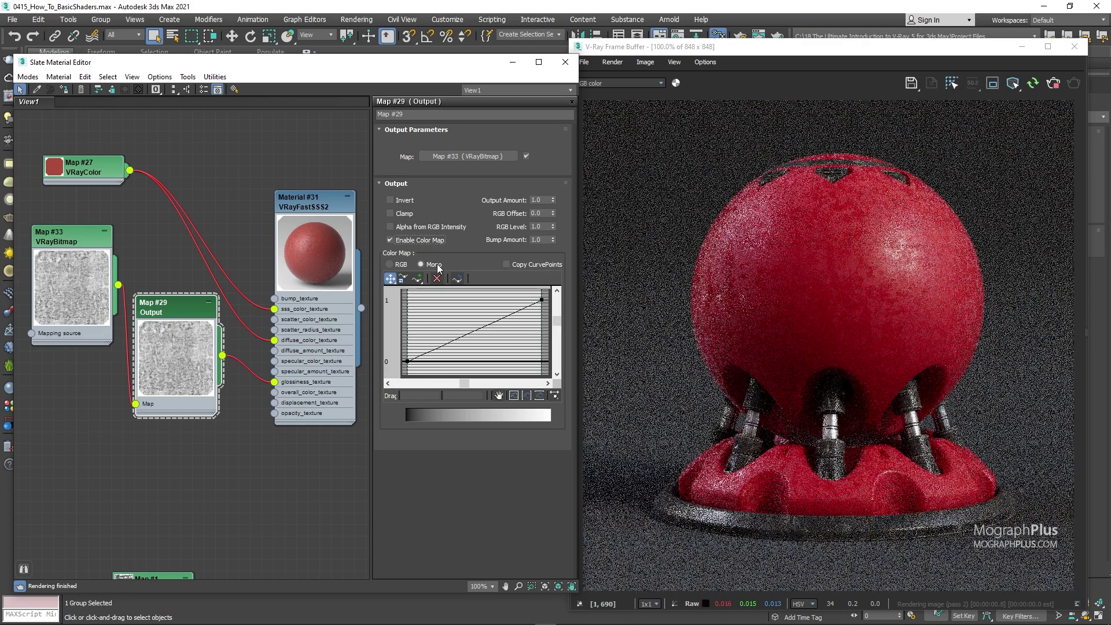
{"action": "left_click", "coordinate": [407, 361]}
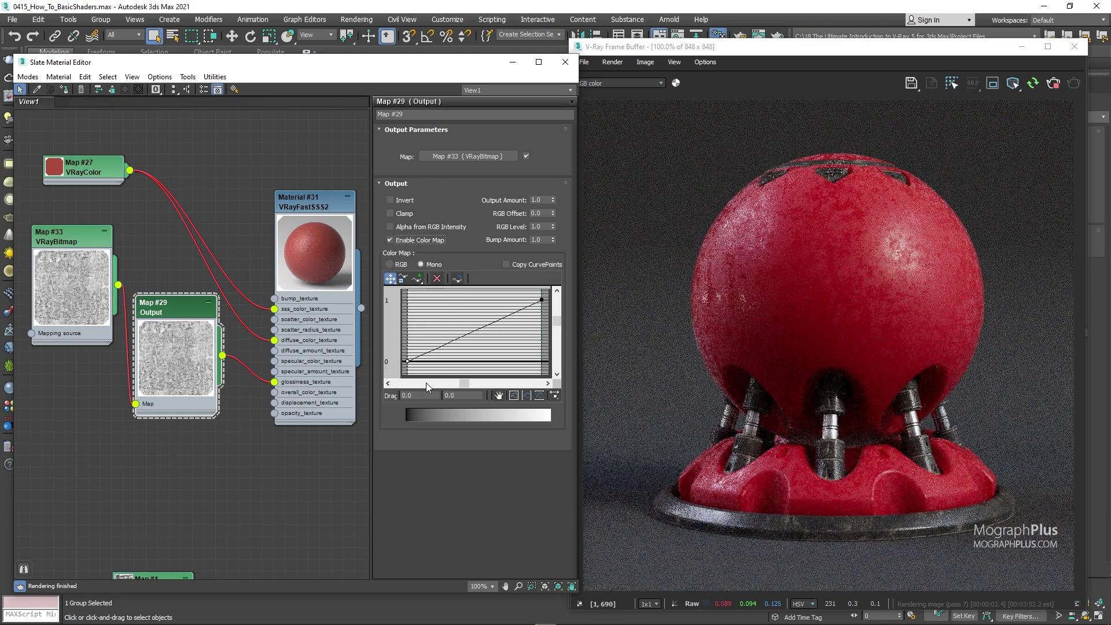
{"action": "left_click", "coordinate": [466, 396]}
{"action": "type", "text": "0."}
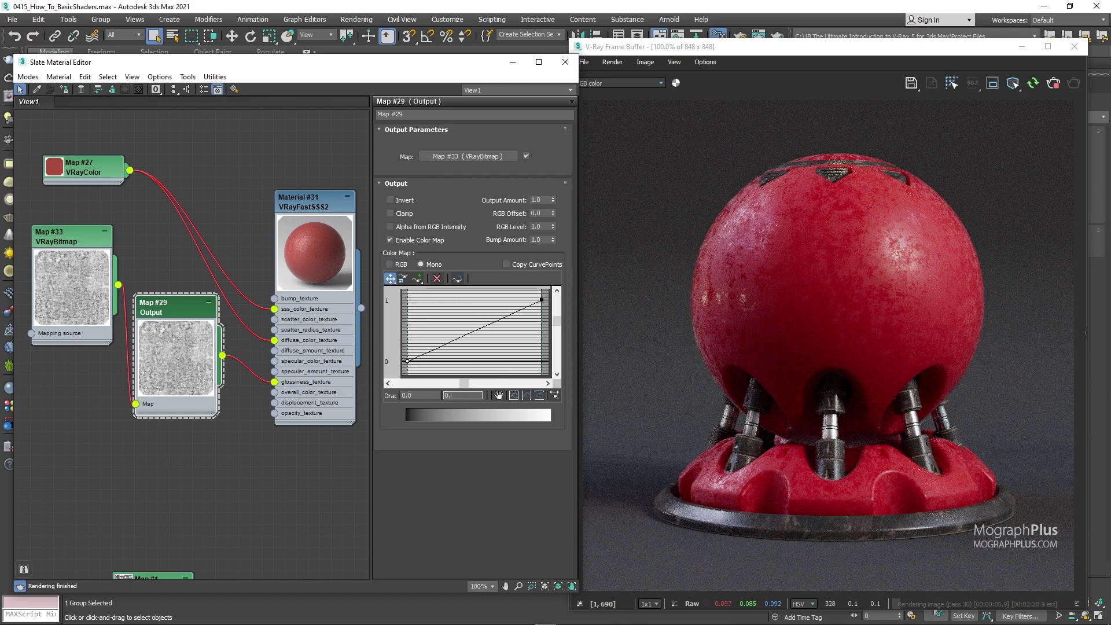
{"action": "type", "text": "675"}
{"action": "key", "text": "Return"}
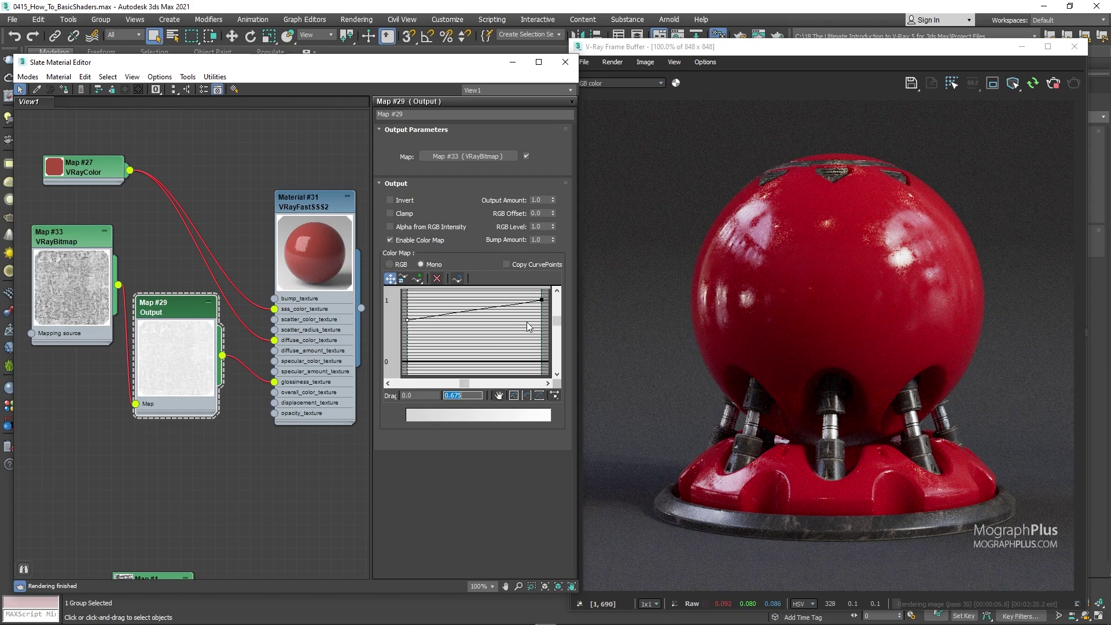
- Lower the curve's right end point to 0.92
{"action": "left_click_drag", "start_coordinate": [528, 319], "coordinate": [554, 301]}
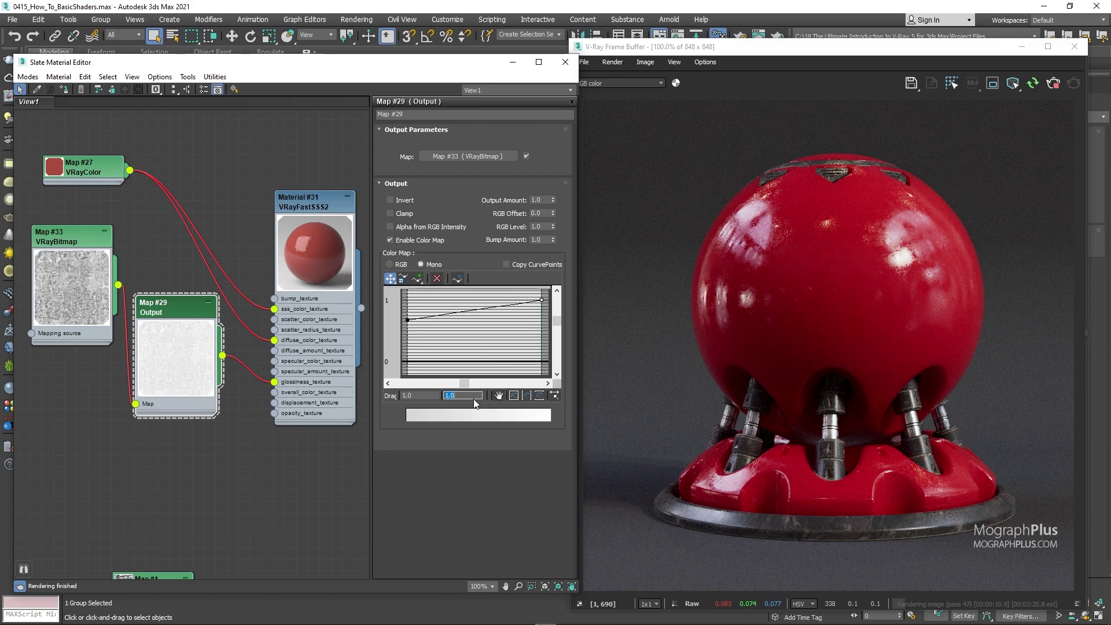
{"action": "type", "text": ".92"}
{"action": "key", "text": "Return"}
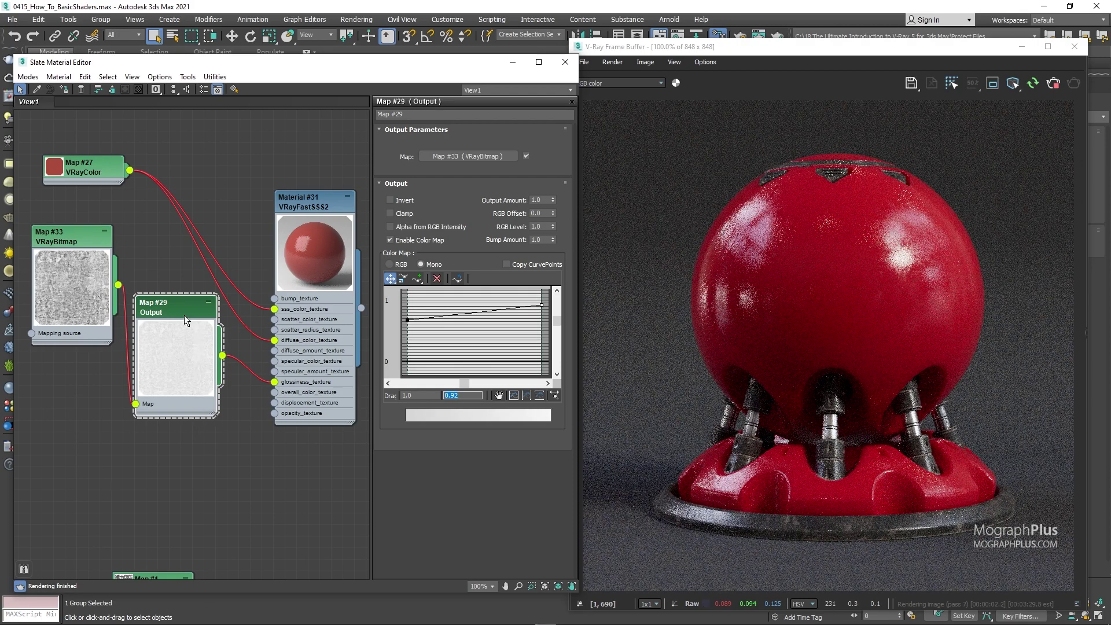
{"action": "scroll", "coordinate": [92, 360], "scroll_direction": "up", "scroll_amount": 3}
{"action": "middle_click_drag", "start_coordinate": [119, 361], "coordinate": [168, 369]}
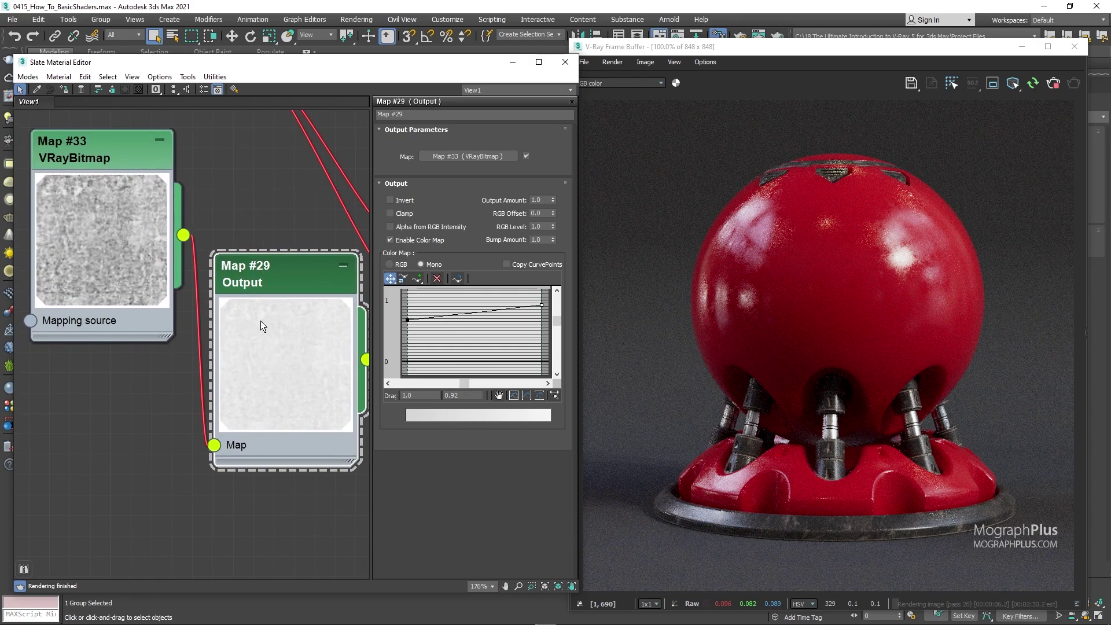
{"action": "scroll", "coordinate": [191, 355], "scroll_direction": "down", "scroll_amount": 4}
{"action": "middle_click_drag", "start_coordinate": [269, 449], "coordinate": [201, 444]}
- Show Material #31's parameters, shift the VFB right and widen the Slate editor
{"action": "scroll", "coordinate": [186, 442], "scroll_direction": "down", "scroll_amount": 2}
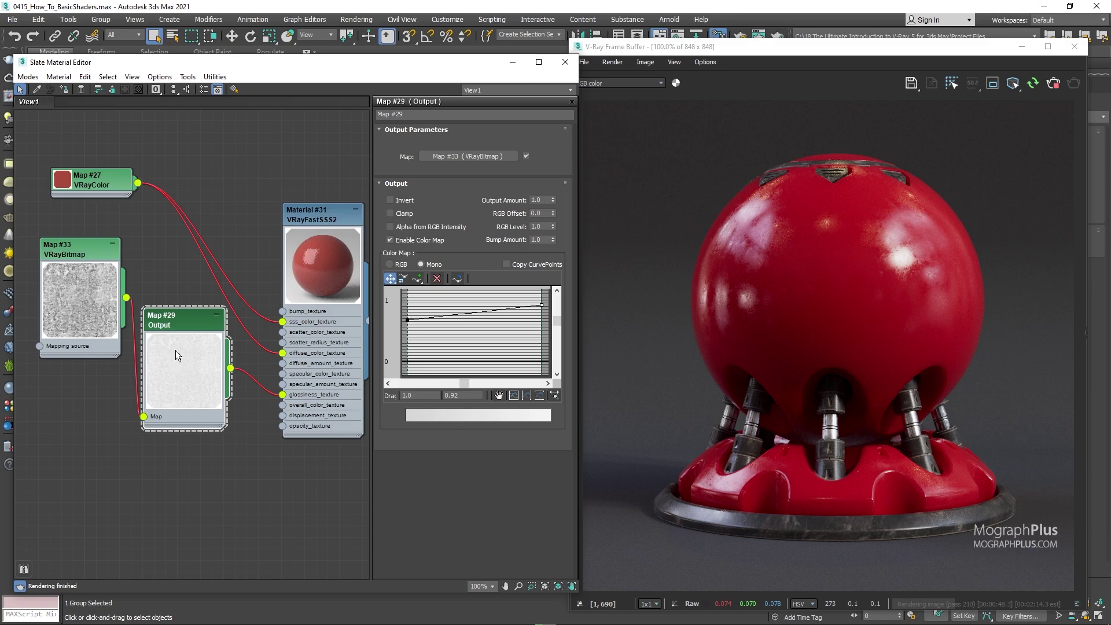
{"action": "left_click", "coordinate": [310, 218]}
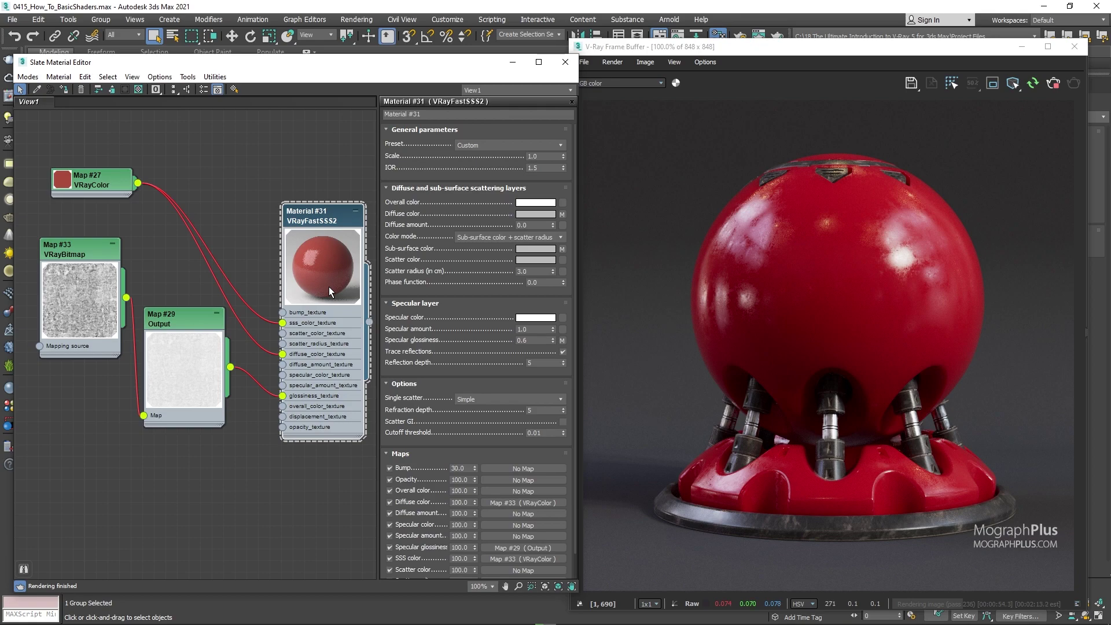
{"action": "middle_click_drag", "start_coordinate": [153, 419], "coordinate": [157, 398]}
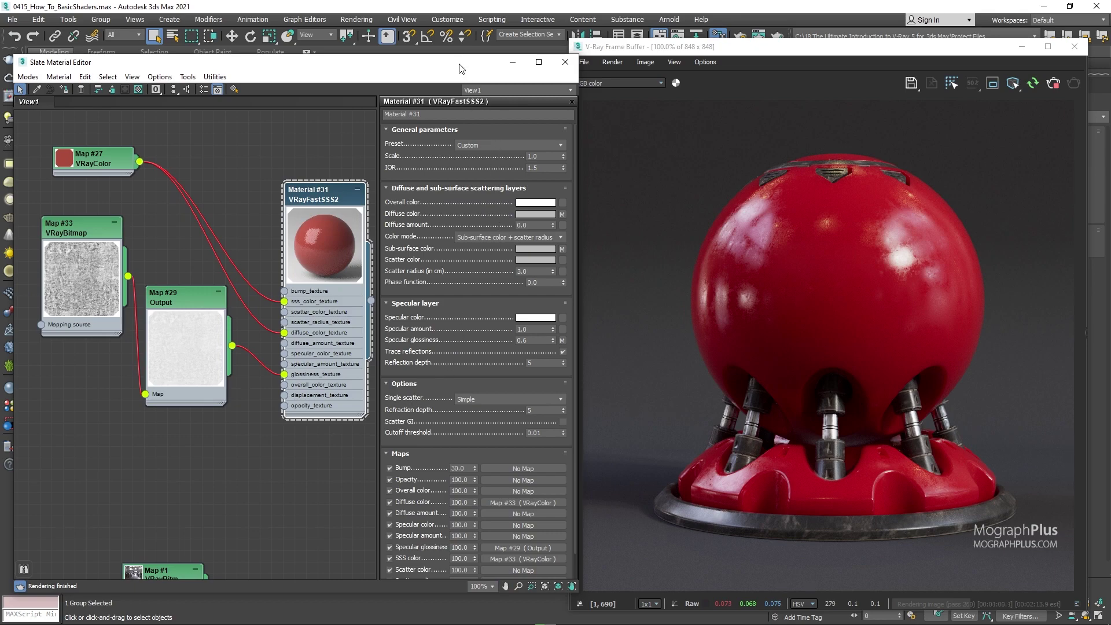
{"action": "scroll", "coordinate": [229, 412], "scroll_direction": "down", "scroll_amount": 1}
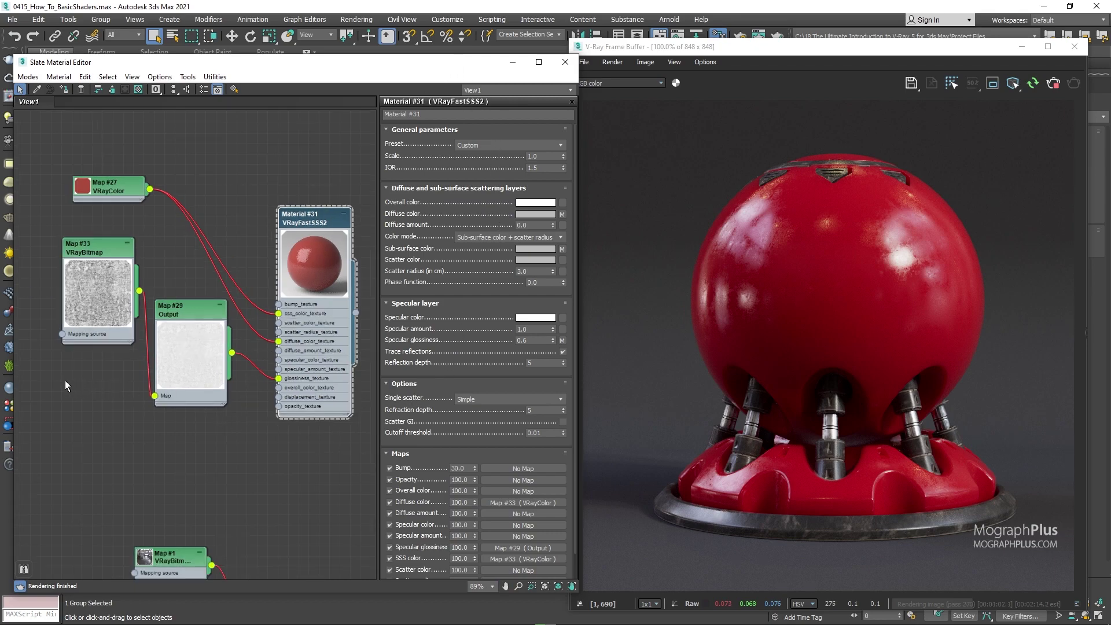
{"action": "left_click_drag", "start_coordinate": [857, 48], "coordinate": [880, 51]}
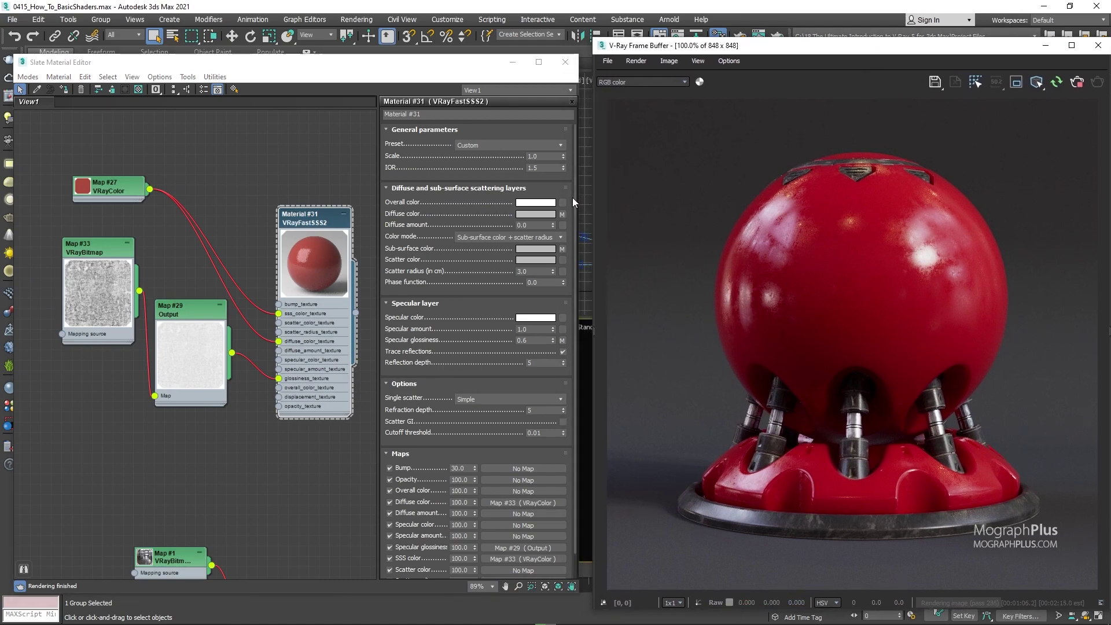
{"action": "left_click_drag", "start_coordinate": [579, 201], "coordinate": [668, 211]}
- Add an OSL Falloff map node and place it just below the Output node
{"action": "middle_click_drag", "start_coordinate": [206, 457], "coordinate": [255, 440]}
{"action": "scroll", "coordinate": [255, 440], "scroll_direction": "up", "scroll_amount": 1}
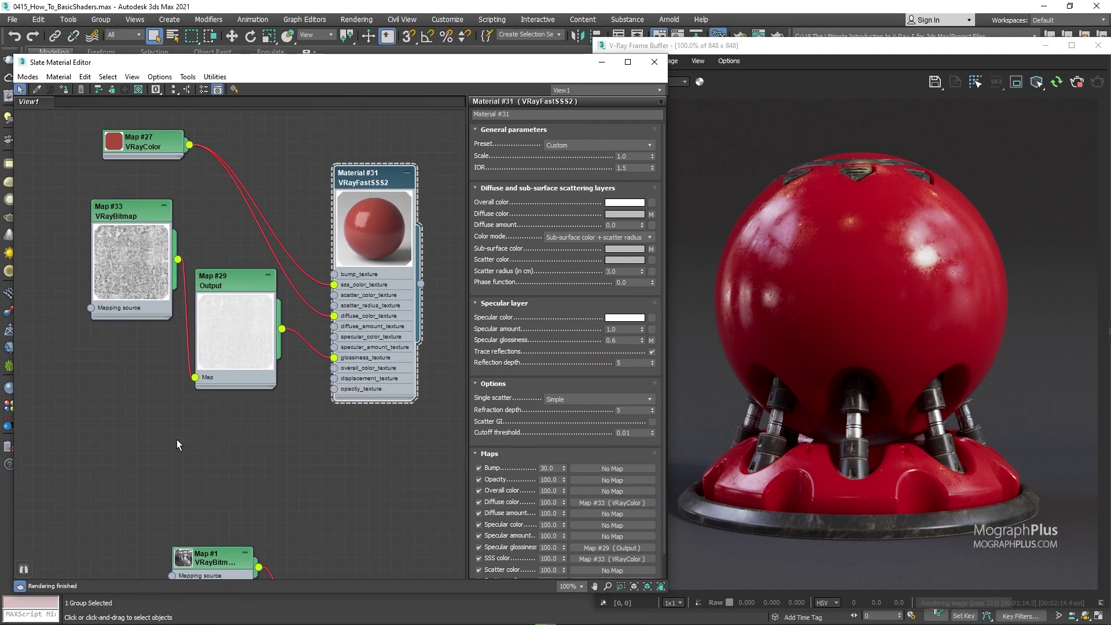
{"action": "right_click", "coordinate": [156, 441]}
{"action": "mouse_move", "coordinate": [180, 463]}
{"action": "mouse_move", "coordinate": [316, 462]}
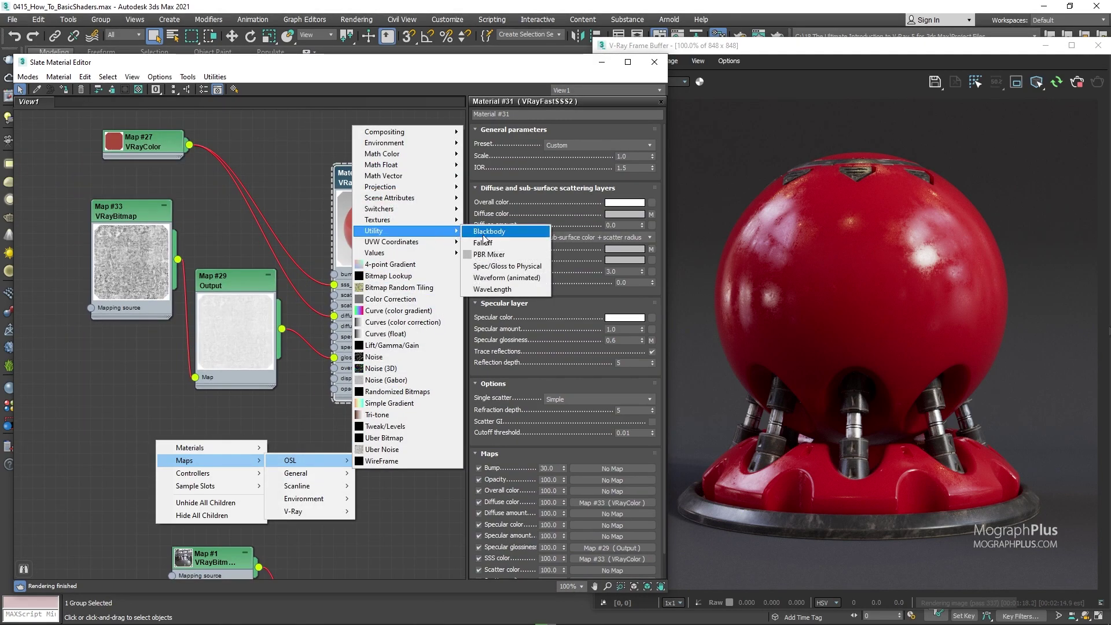
{"action": "left_click", "coordinate": [484, 243]}
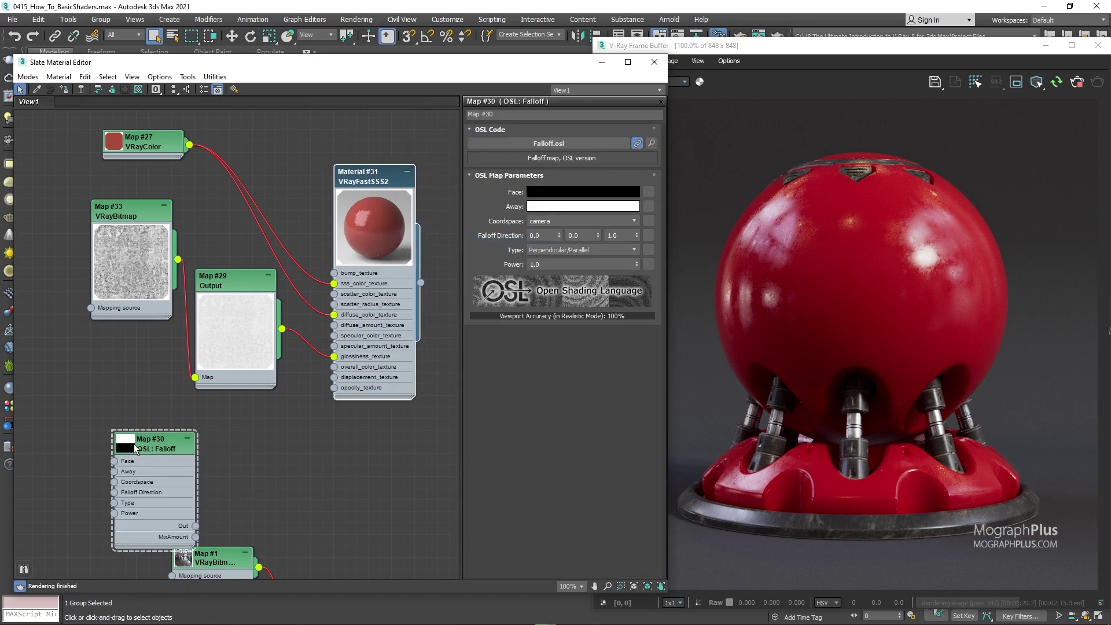
{"action": "left_click", "coordinate": [187, 438]}
{"action": "double_click", "coordinate": [133, 446]}
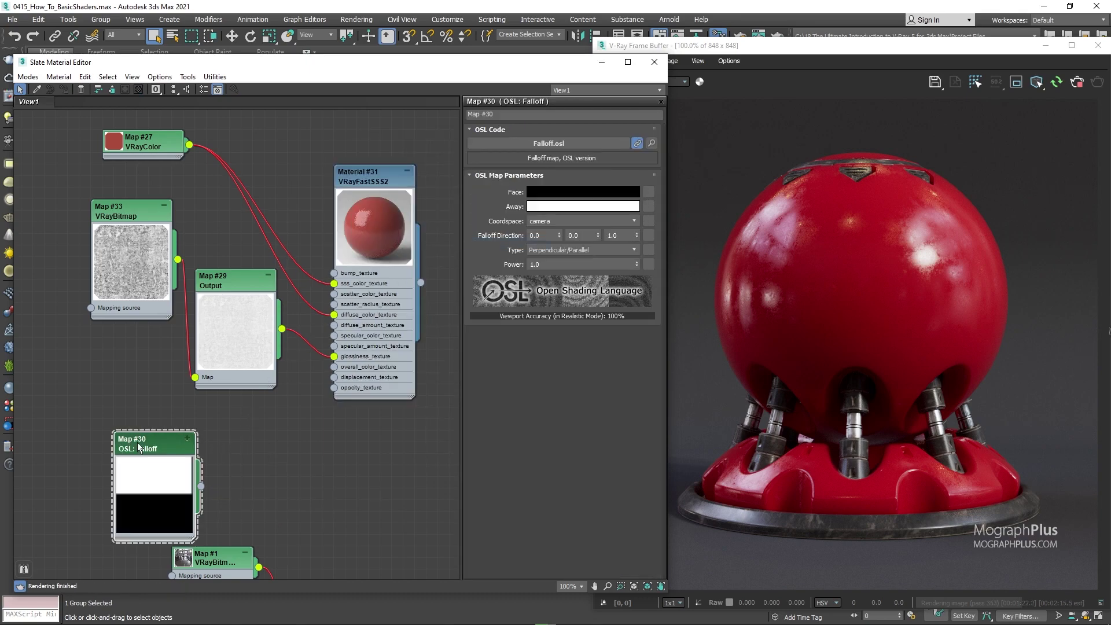
{"action": "left_click_drag", "start_coordinate": [139, 446], "coordinate": [218, 411]}
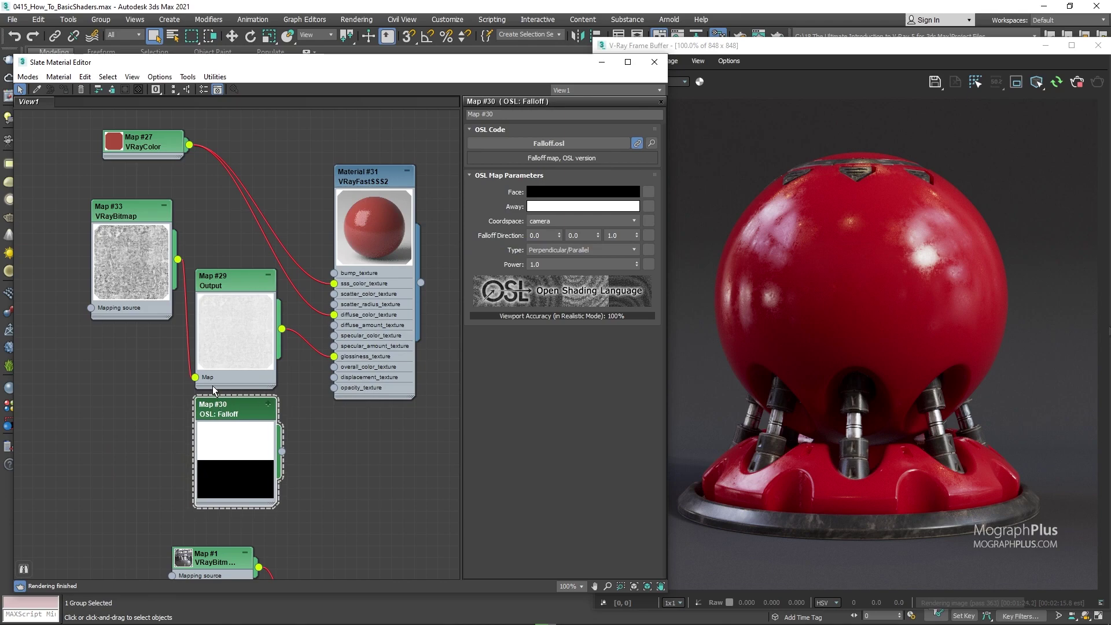
- Connect the Falloff map to the VRayFastSSS2 material's glossiness_texture input
{"action": "middle_click_drag", "start_coordinate": [213, 385], "coordinate": [167, 384]}
{"action": "left_click_drag", "start_coordinate": [338, 245], "coordinate": [410, 245]}
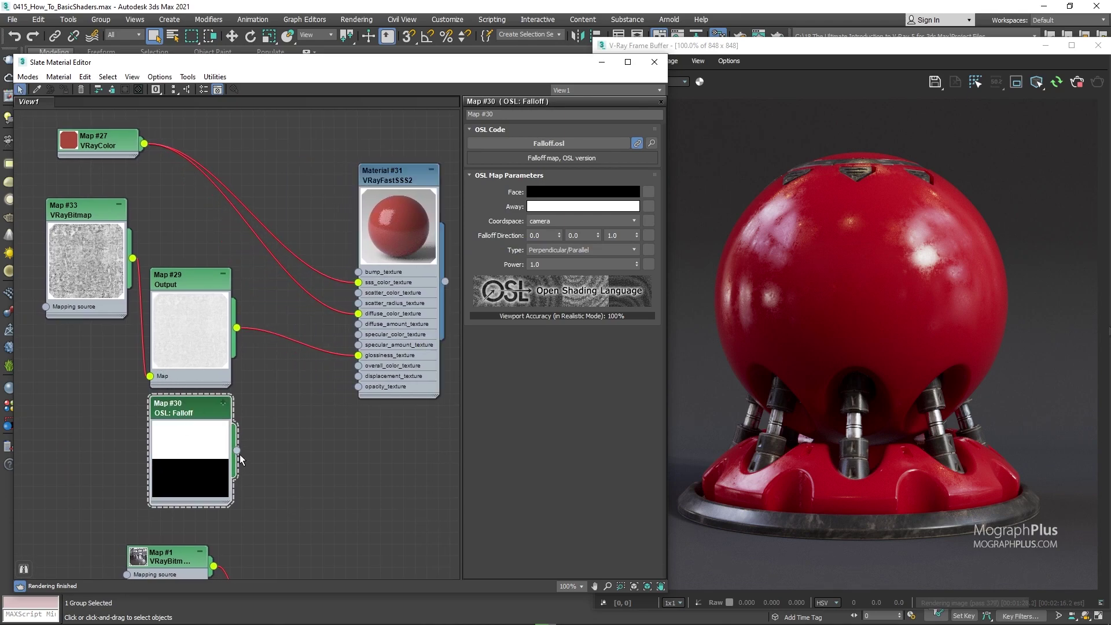
{"action": "left_click_drag", "start_coordinate": [237, 450], "coordinate": [358, 355]}
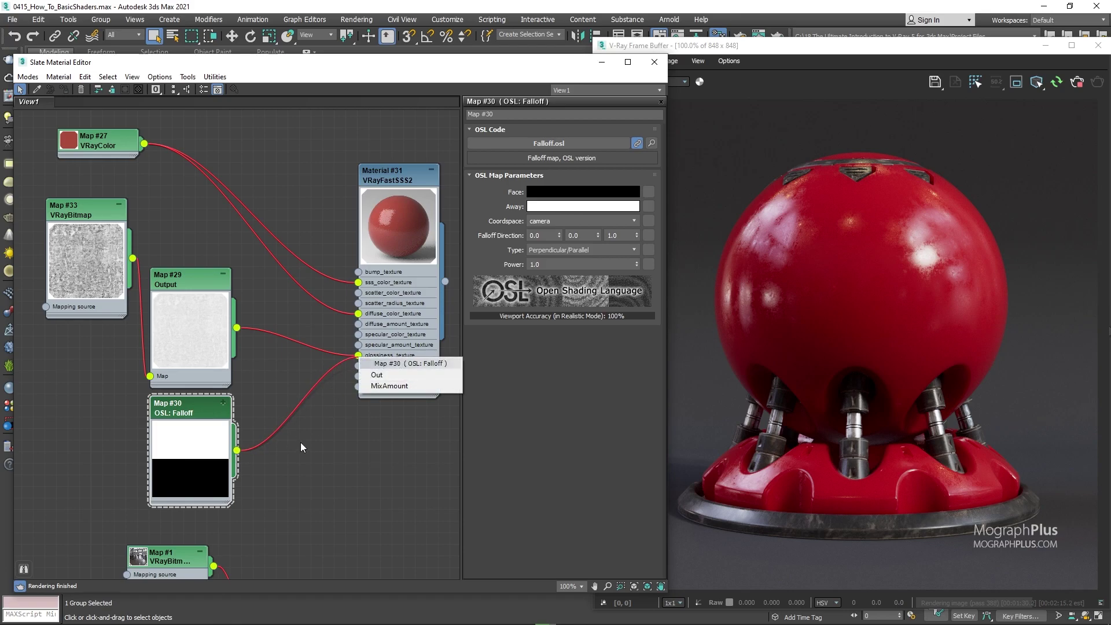
{"action": "left_click", "coordinate": [347, 445]}
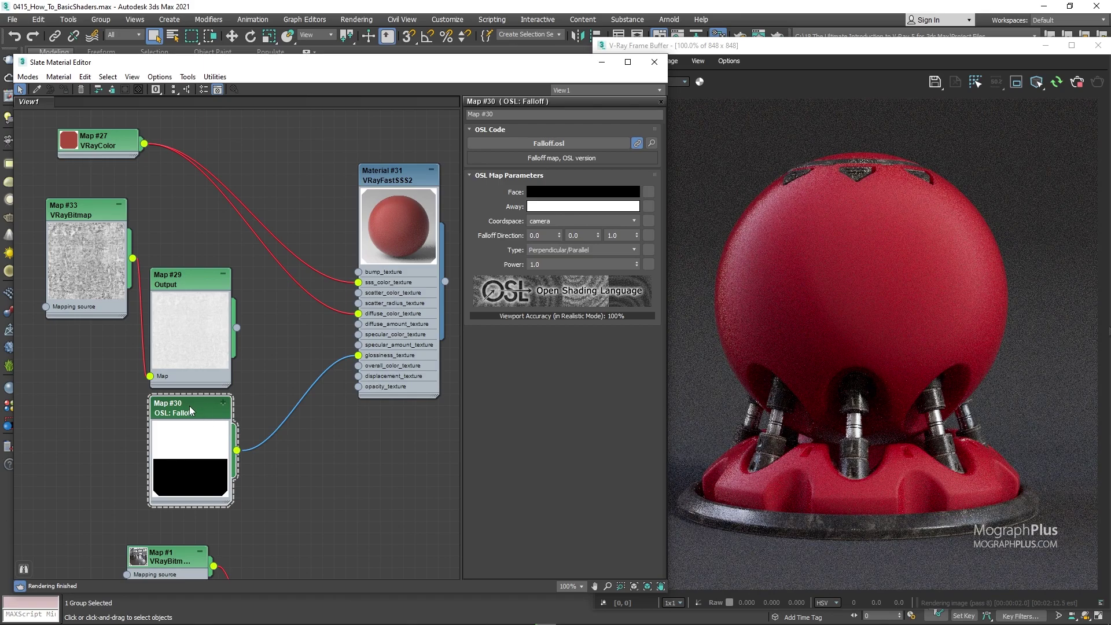
- Set the Falloff Power to 0.2 and re-render the sphere in the VFB
{"action": "left_click", "coordinate": [541, 265]}
{"action": "type", "text": ".2"}
{"action": "key", "text": "Return"}
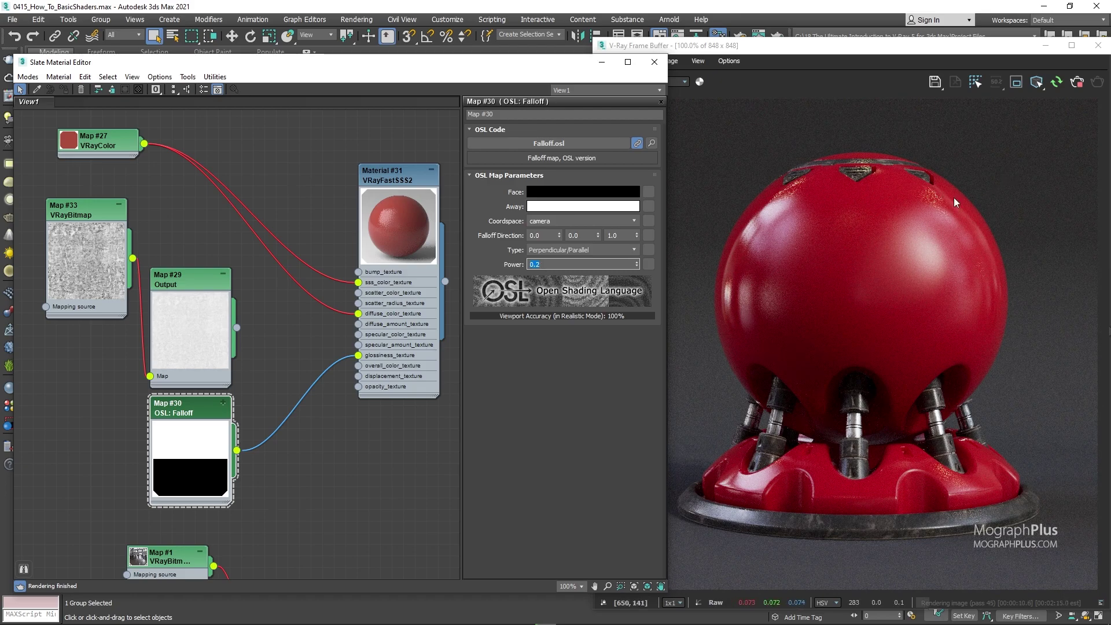
{"action": "scroll", "coordinate": [901, 245], "scroll_direction": "up", "scroll_amount": 2}
{"action": "scroll", "coordinate": [902, 245], "scroll_direction": "down", "scroll_amount": 2}
{"action": "left_click", "coordinate": [1038, 84]}
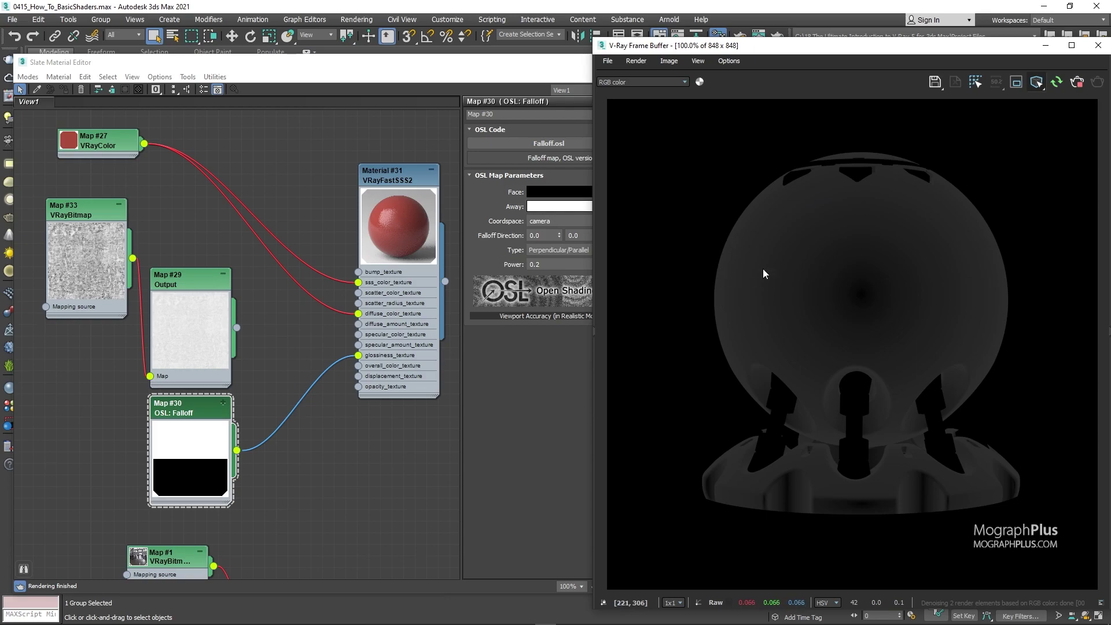
{"action": "left_click", "coordinate": [1037, 82]}
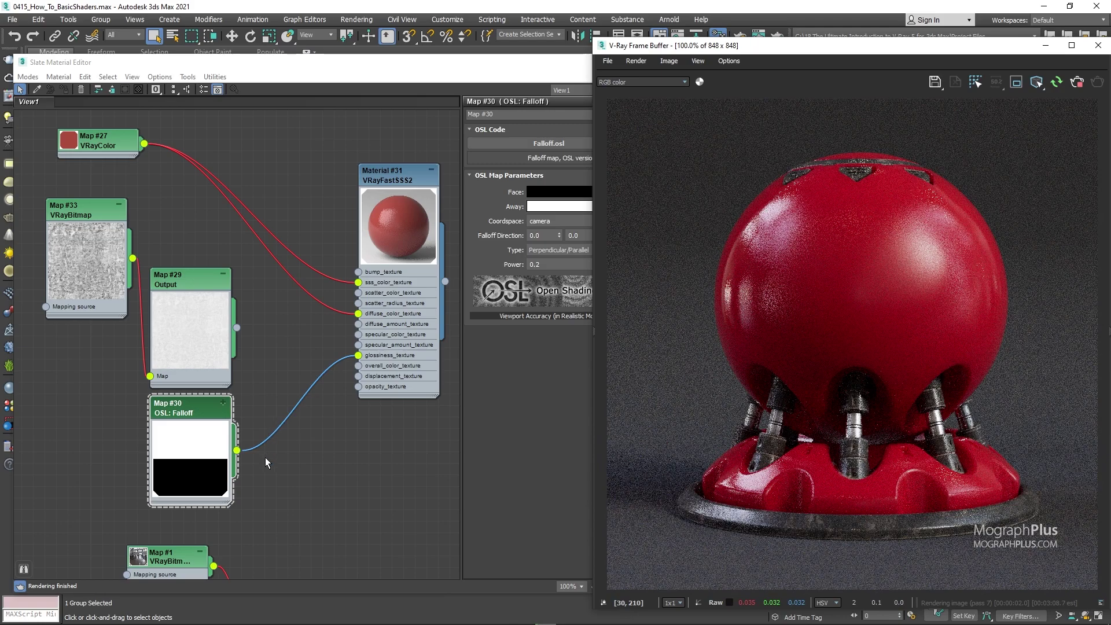
- Add a Composite map node (Map #34) and give it a second layer
{"action": "middle_click_drag", "start_coordinate": [231, 343], "coordinate": [188, 300]}
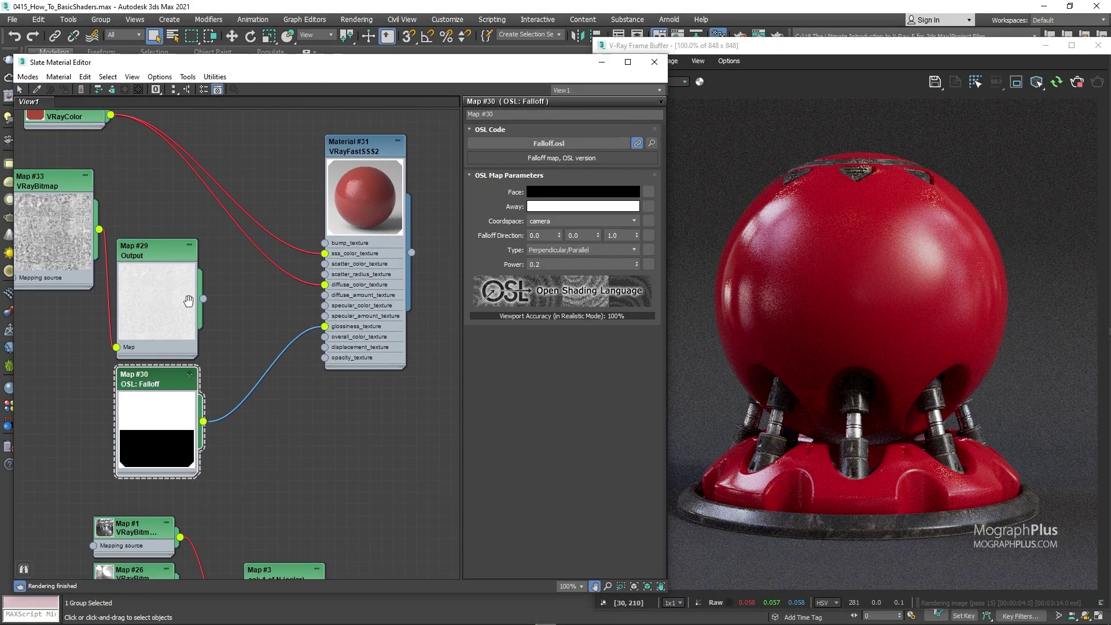
{"action": "right_click", "coordinate": [244, 358]}
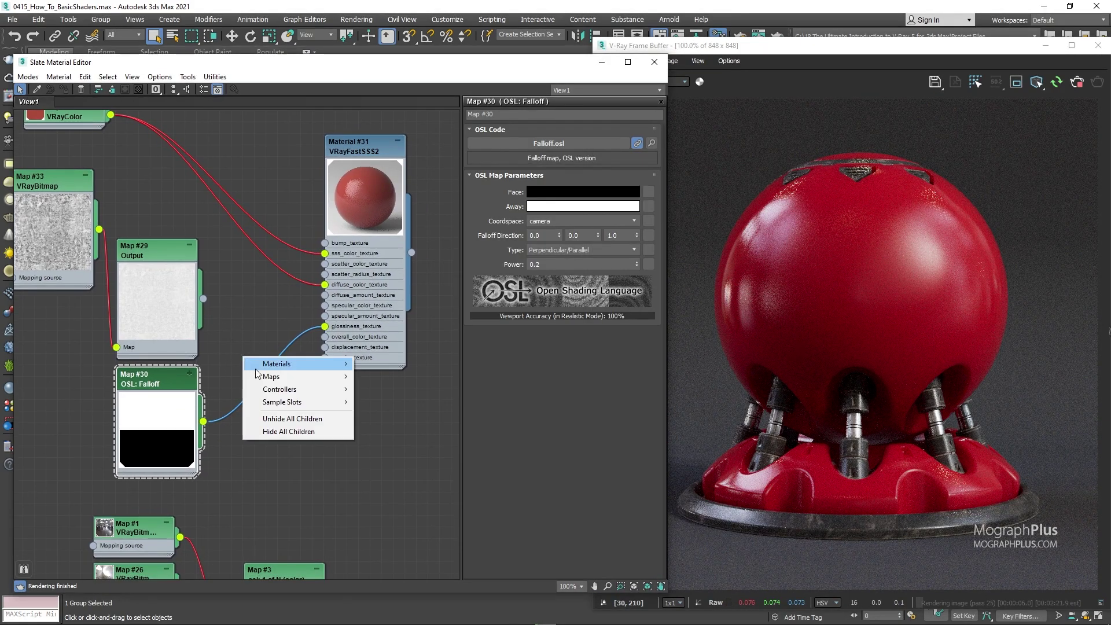
{"action": "mouse_move", "coordinate": [301, 377]}
{"action": "mouse_move", "coordinate": [408, 390]}
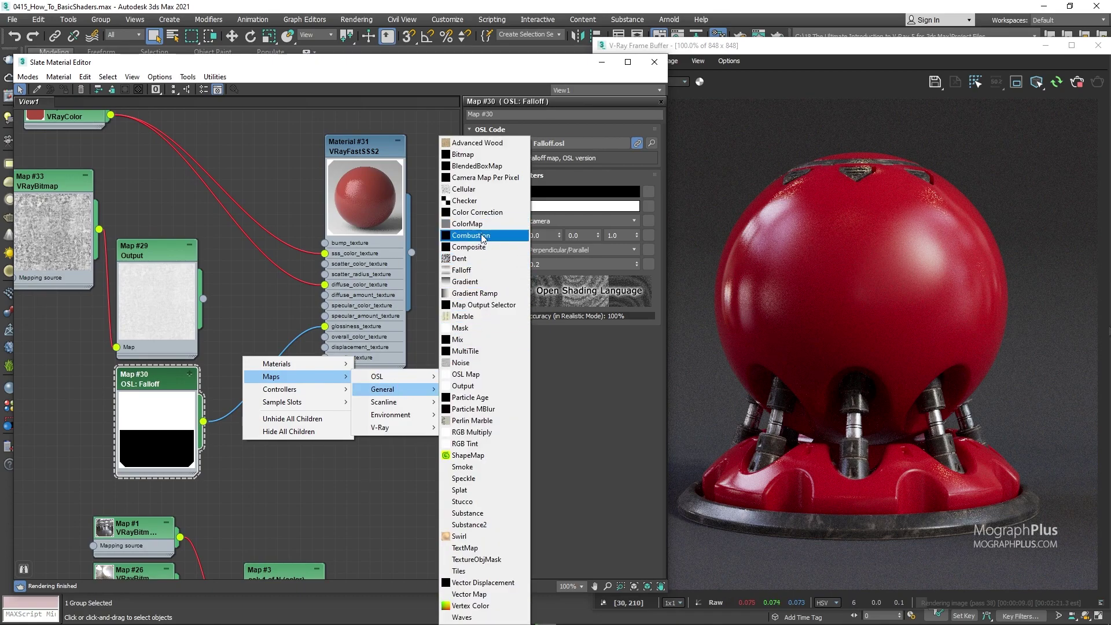
{"action": "left_click", "coordinate": [491, 249]}
{"action": "left_click", "coordinate": [225, 358]}
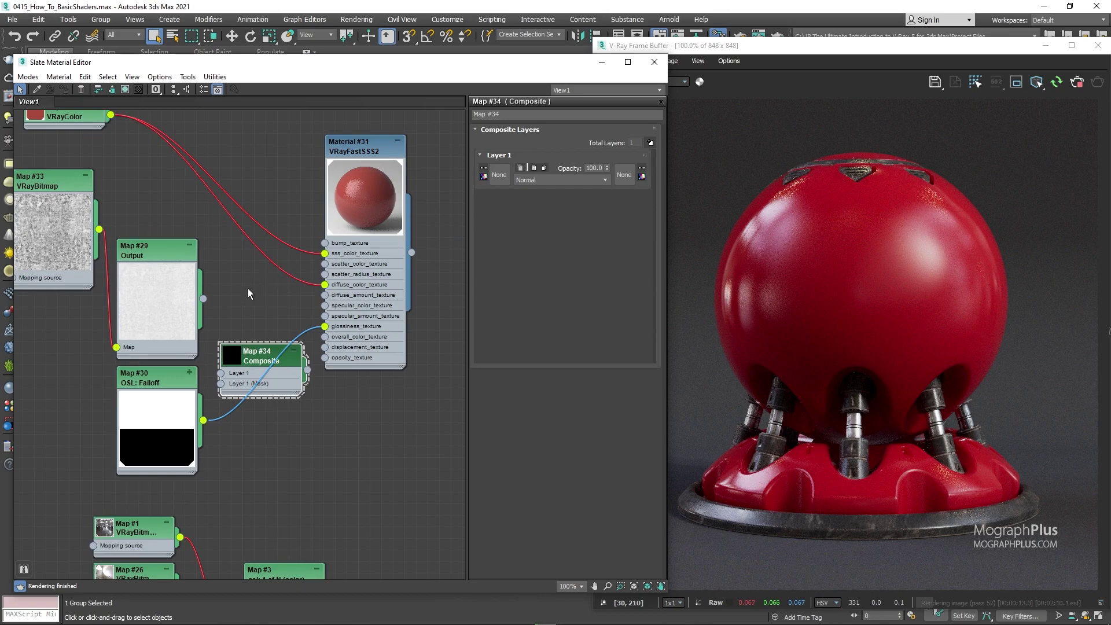
{"action": "middle_click_drag", "start_coordinate": [248, 288], "coordinate": [272, 329]}
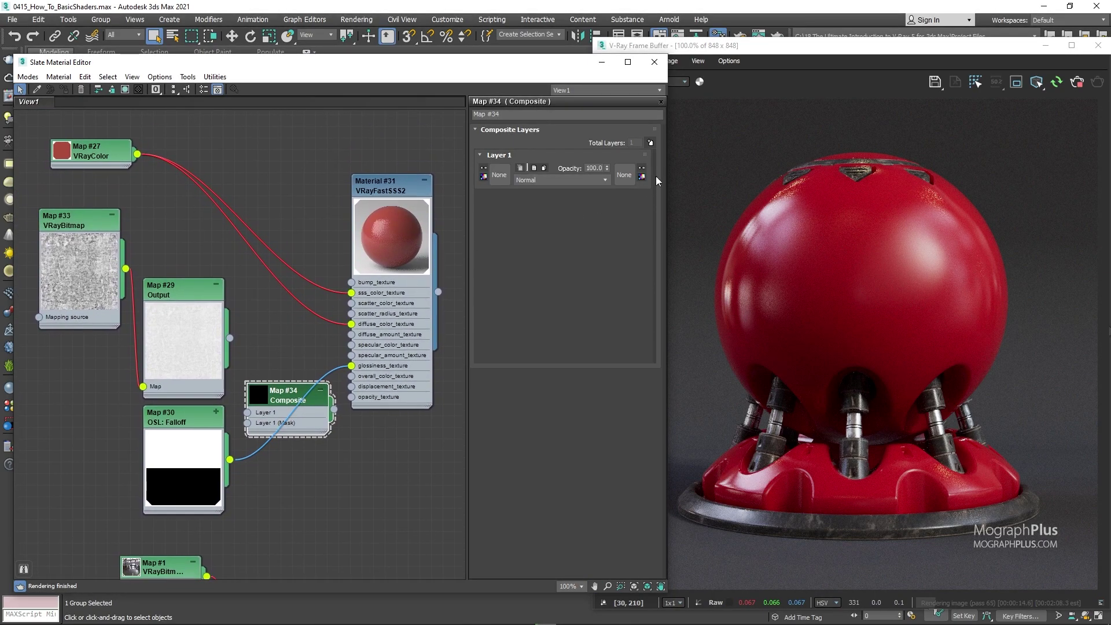
{"action": "left_click", "coordinate": [651, 142]}
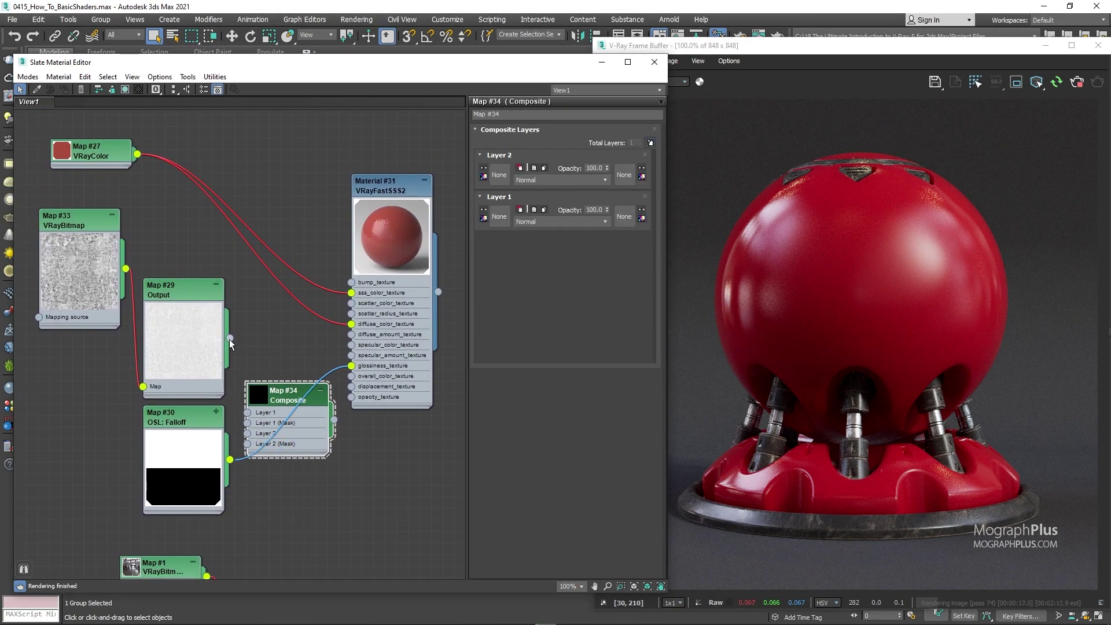
- Feed Output and Falloff into the Composite, drive glossiness with it, and blend Layer 2 by Addition
{"action": "left_click_drag", "start_coordinate": [229, 339], "coordinate": [248, 415]}
{"action": "scroll", "coordinate": [235, 480], "scroll_direction": "up", "scroll_amount": 1}
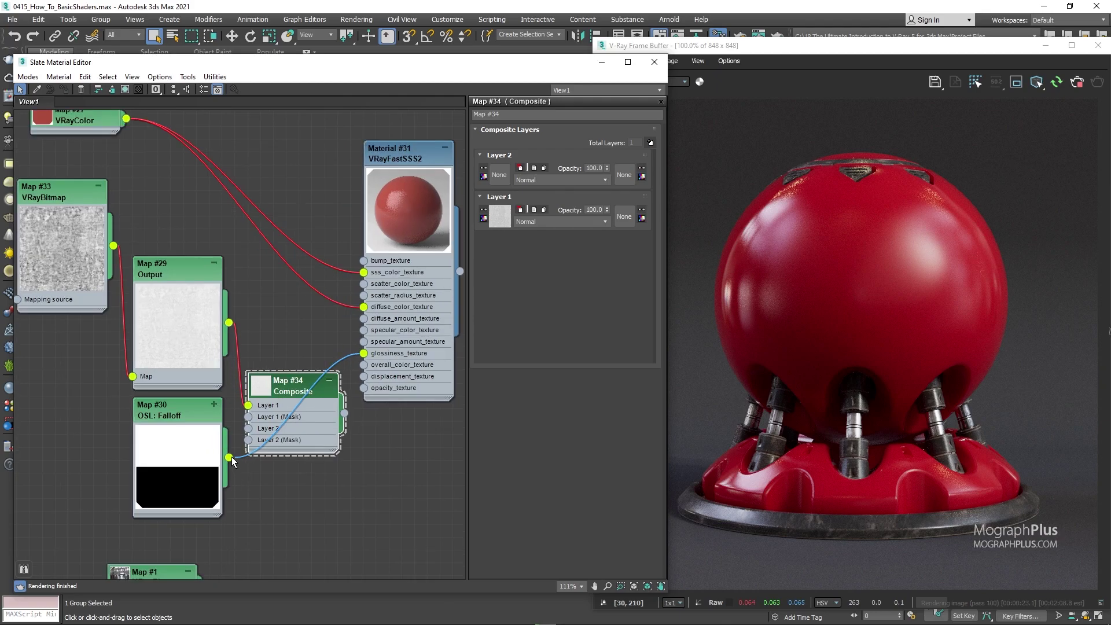
{"action": "left_click_drag", "start_coordinate": [228, 459], "coordinate": [249, 431]}
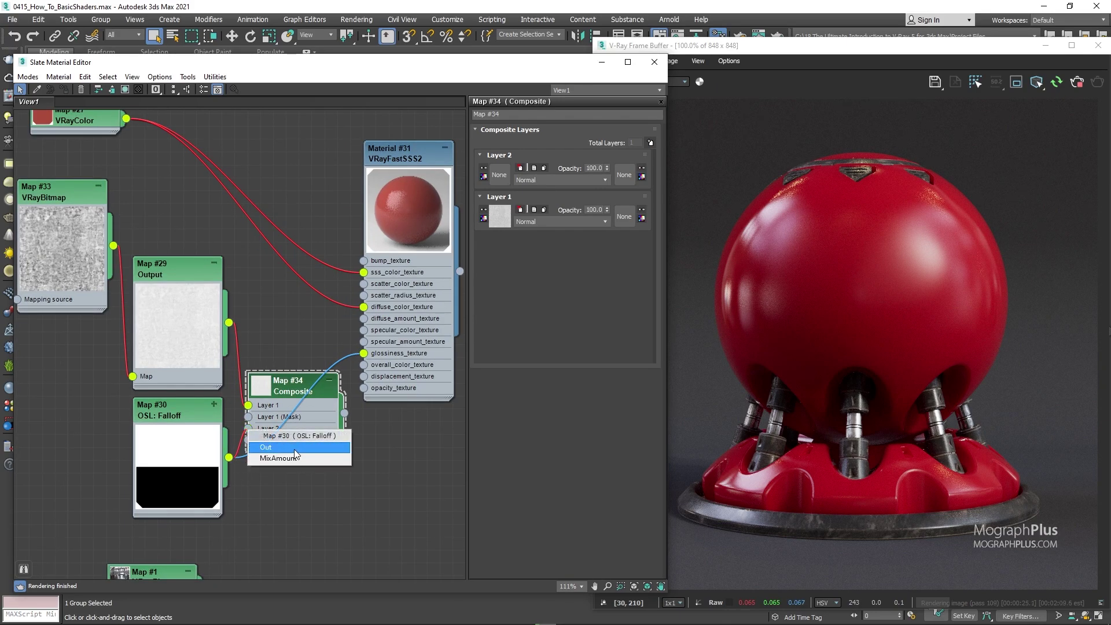
{"action": "left_click", "coordinate": [278, 449]}
{"action": "middle_click_drag", "start_coordinate": [320, 474], "coordinate": [294, 485]}
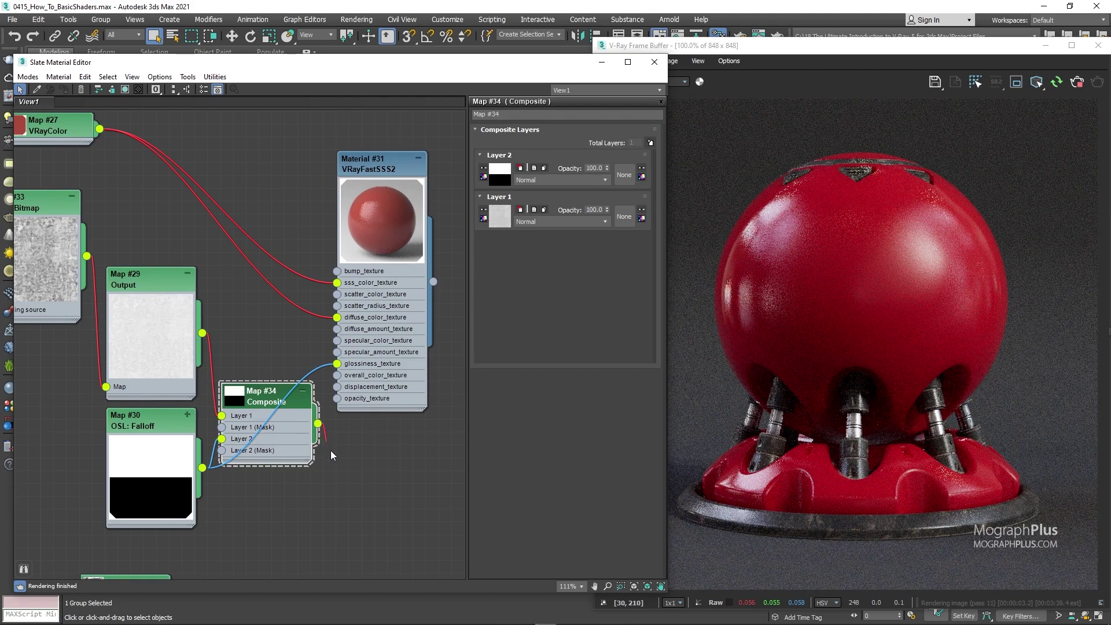
{"action": "left_click_drag", "start_coordinate": [318, 423], "coordinate": [338, 365]}
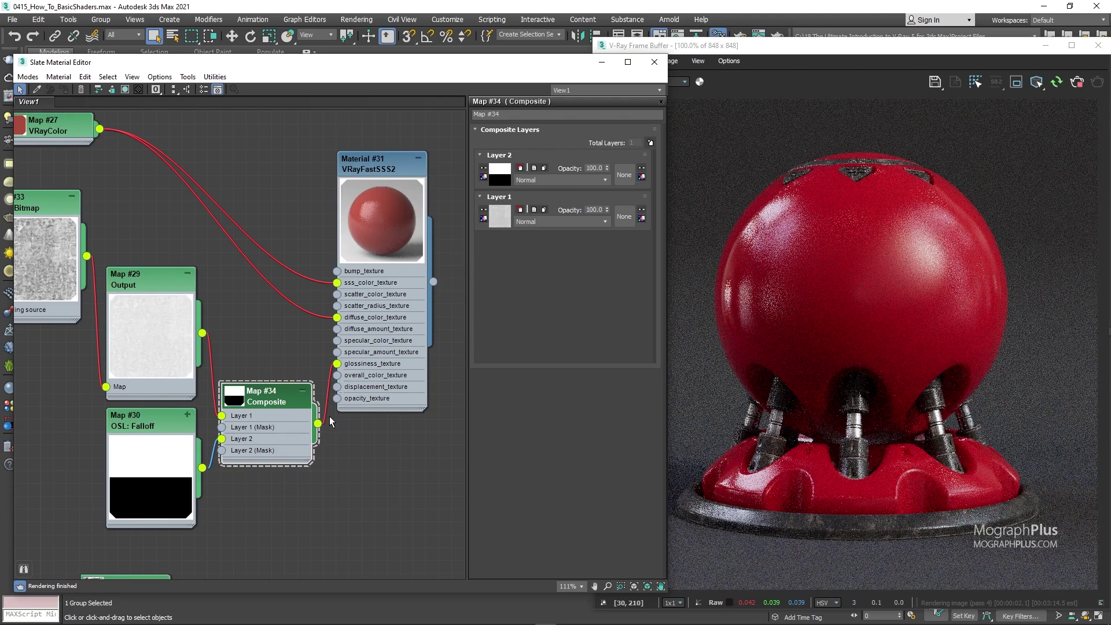
{"action": "left_click", "coordinate": [577, 181]}
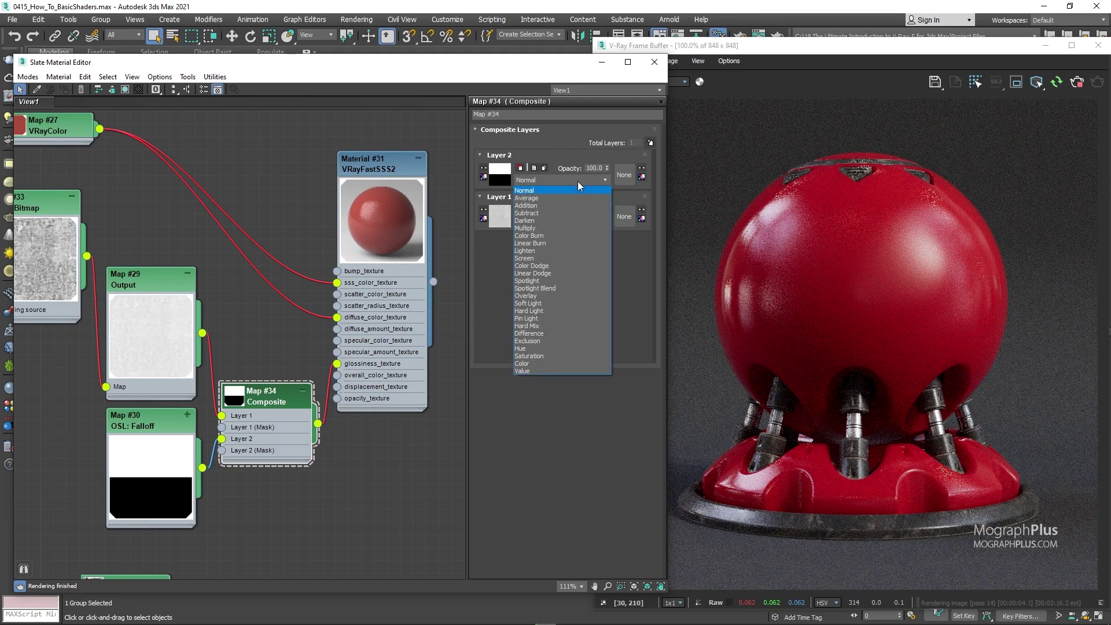
{"action": "left_click", "coordinate": [563, 205]}
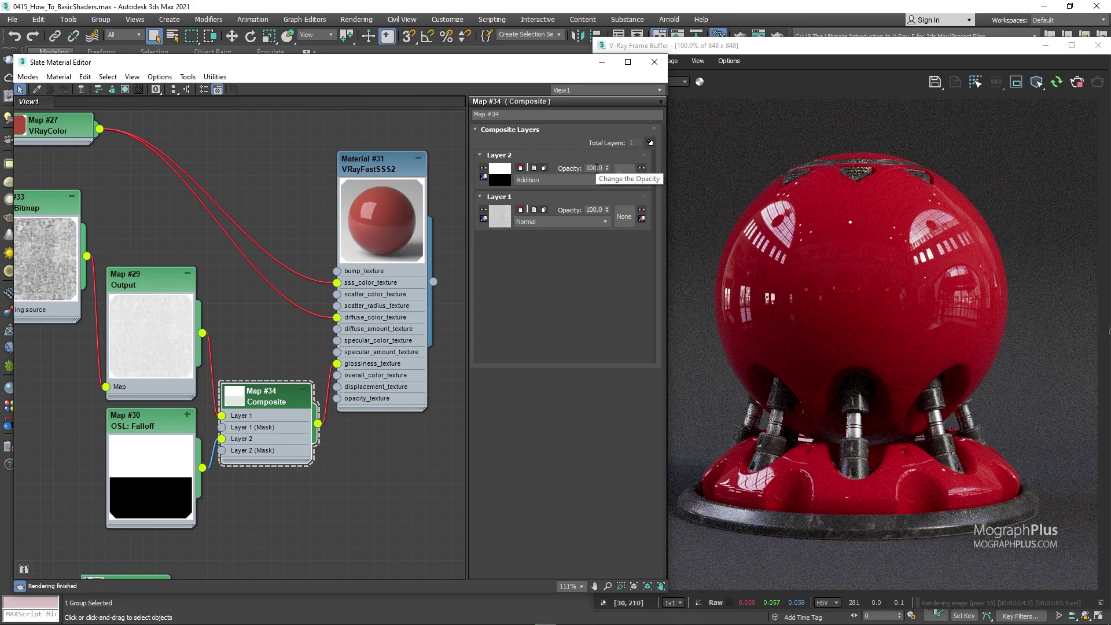
- Raise the Map #30 OSL Falloff Power to 2.0
{"action": "double_click", "coordinate": [161, 425]}
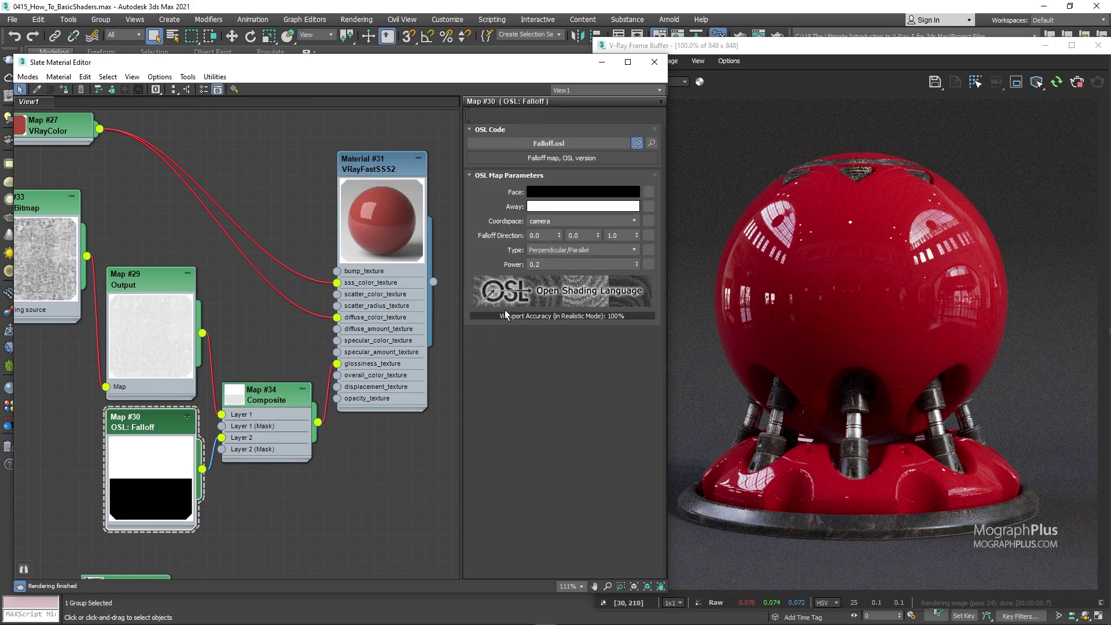
{"action": "double_click", "coordinate": [556, 264]}
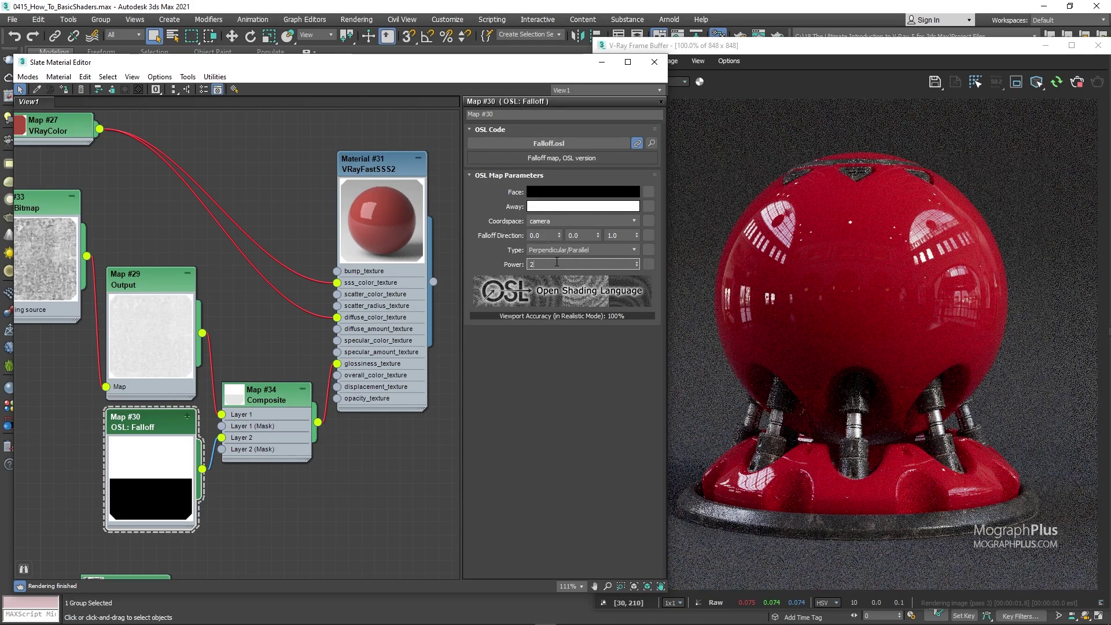
{"action": "type", "text": "2"}
{"action": "key", "text": "Return"}
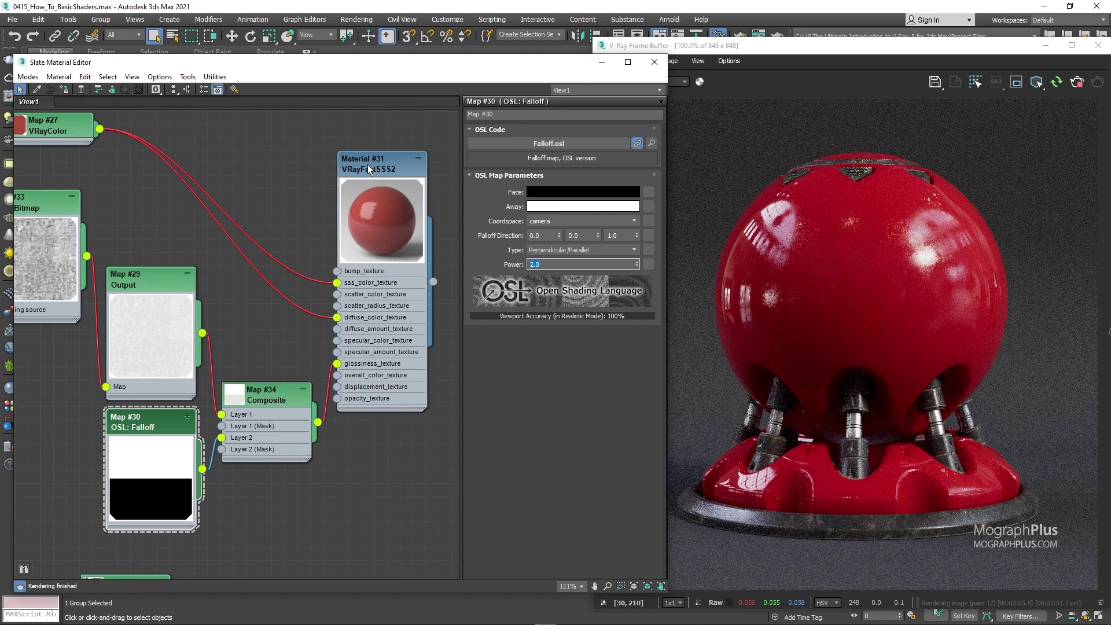
- Set the Map #34 Composite's Layer 2 opacity to 30
{"action": "double_click", "coordinate": [285, 397]}
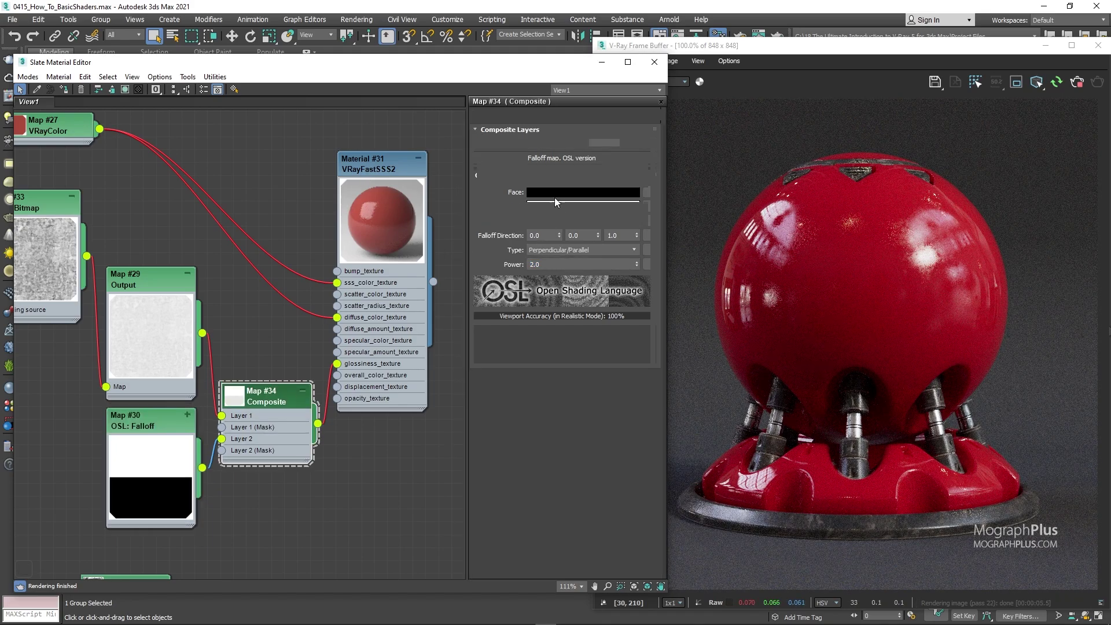
{"action": "double_click", "coordinate": [594, 168]}
{"action": "type", "text": "30"}
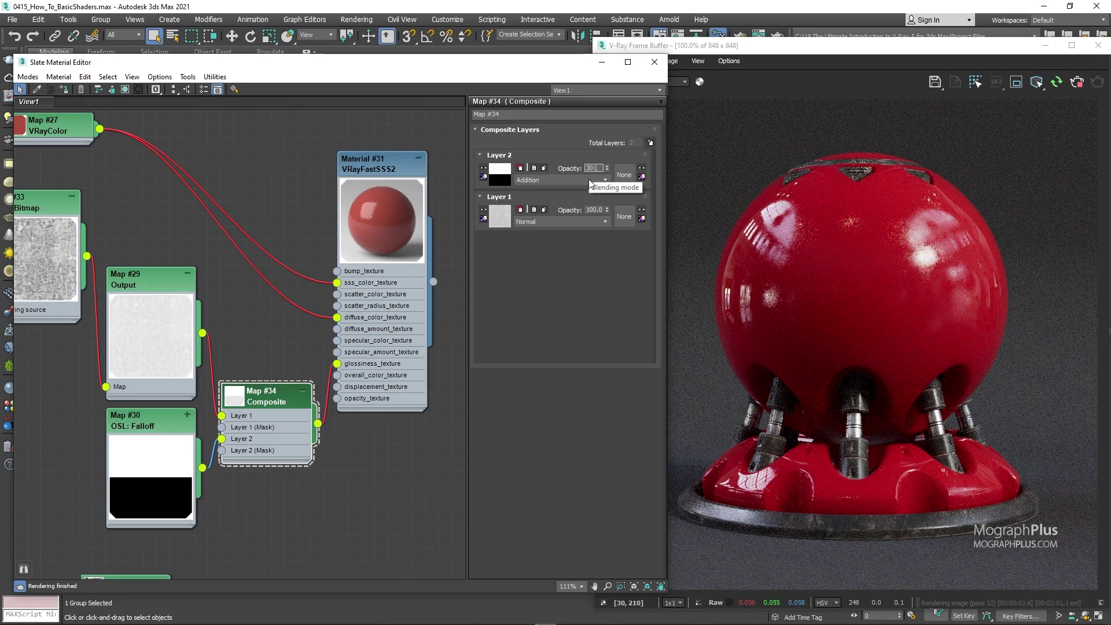
{"action": "type", "text": "1"}
{"action": "key", "text": "Return"}
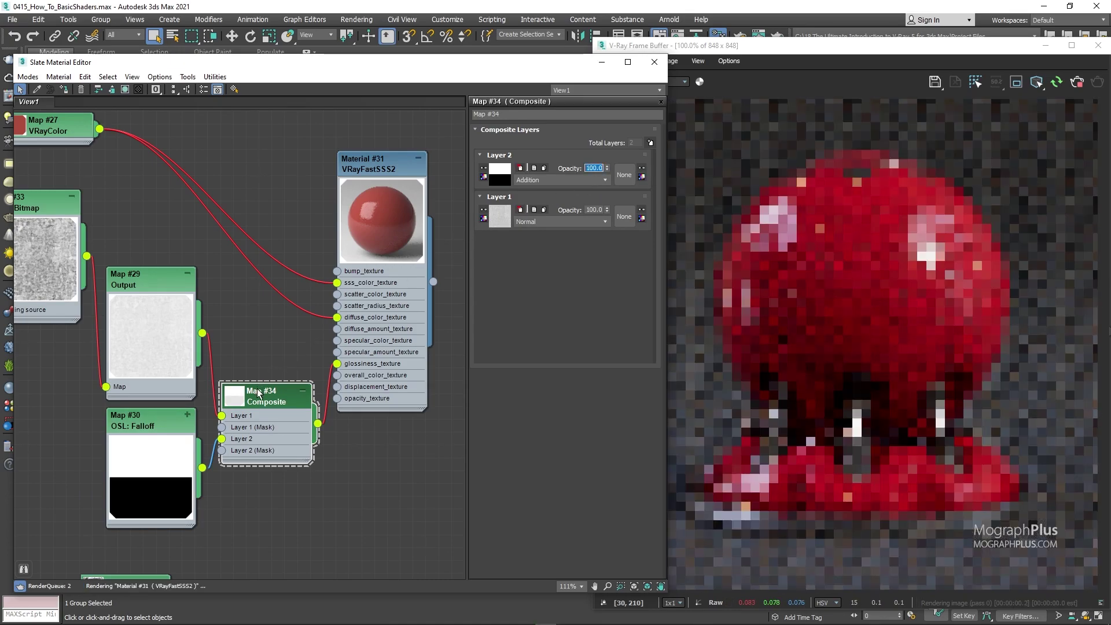
{"action": "double_click", "coordinate": [133, 421]}
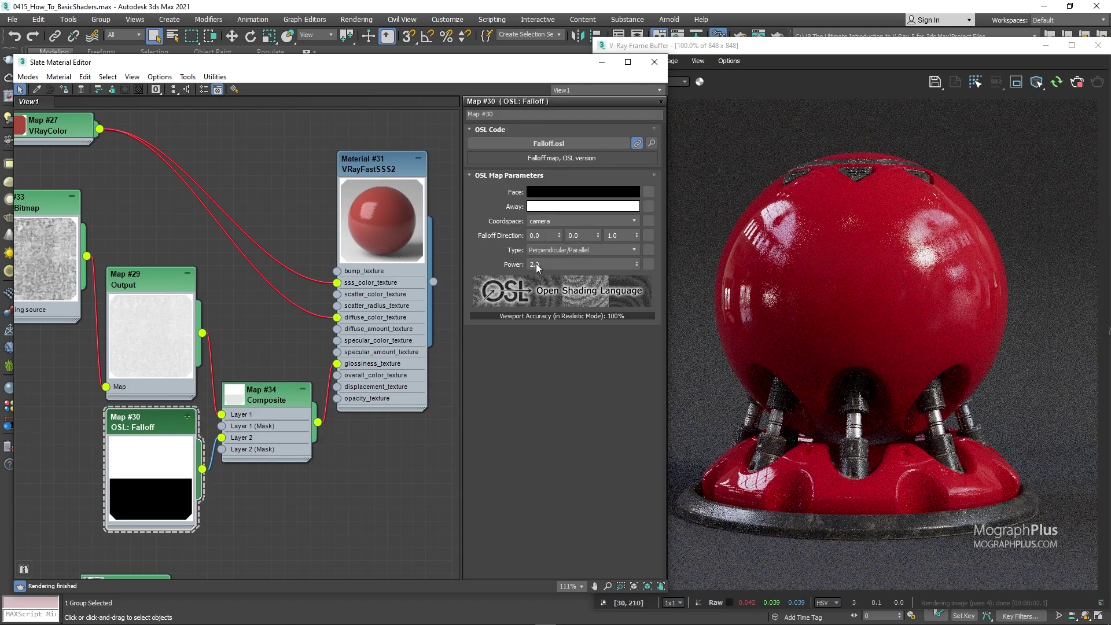
{"action": "left_click", "coordinate": [263, 402]}
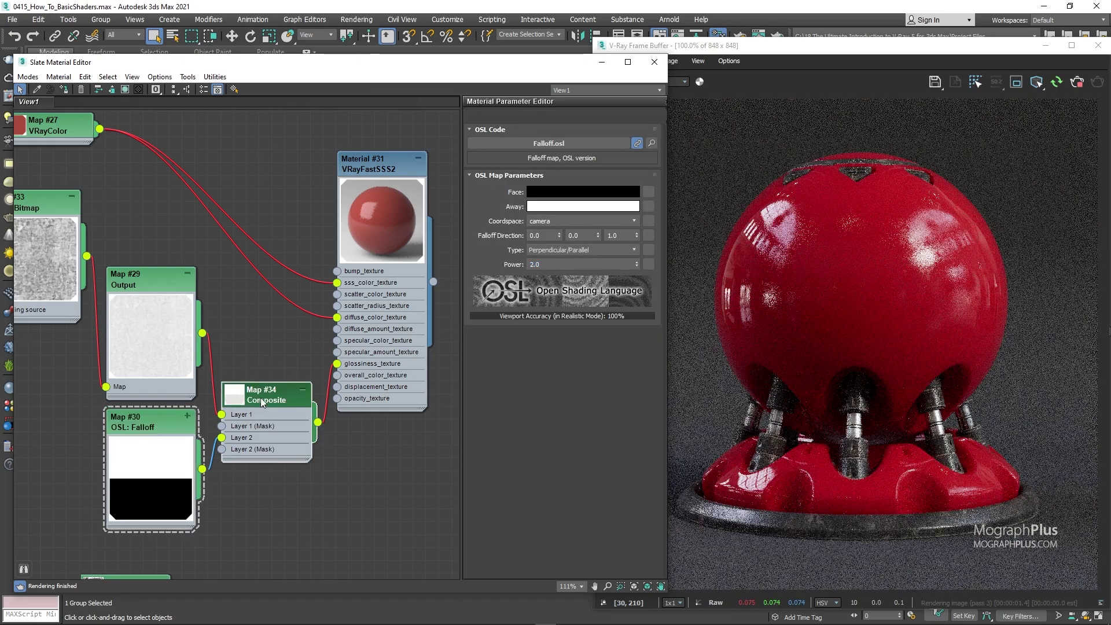
{"action": "double_click", "coordinate": [263, 401]}
{"action": "double_click", "coordinate": [595, 168]}
{"action": "type", "text": "3"}
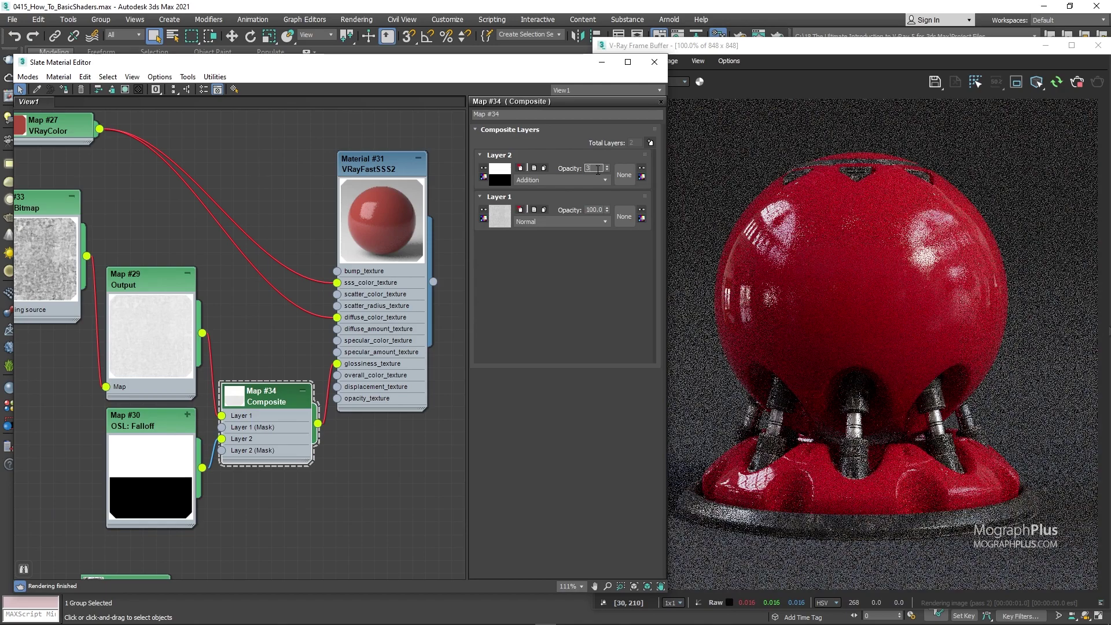
{"action": "type", "text": "0"}
{"action": "key", "text": "Return"}
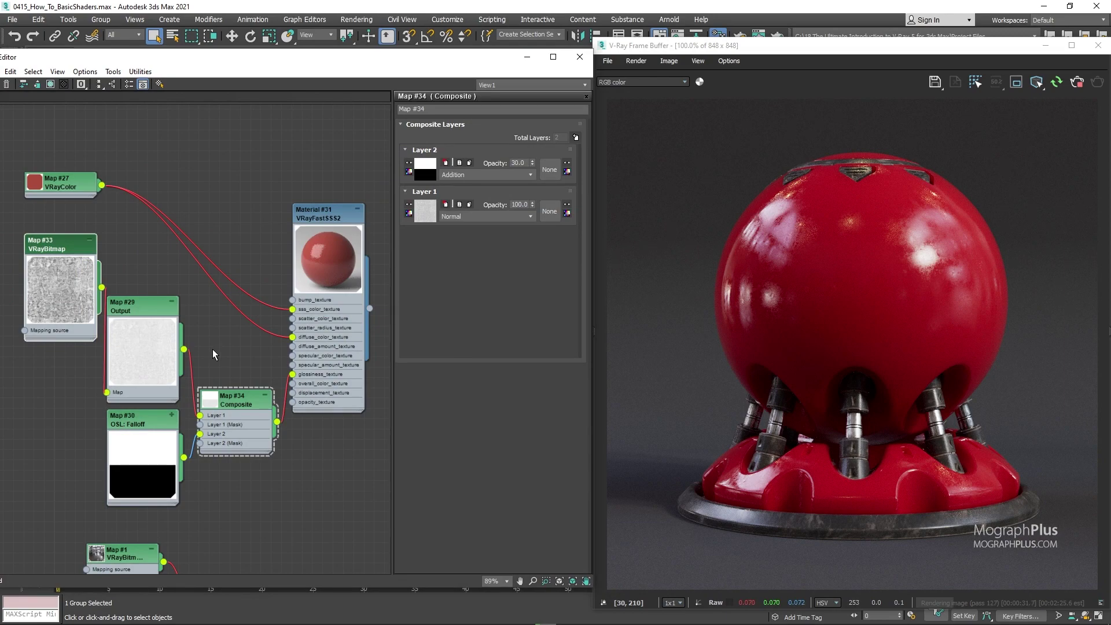
- Rearrange the node graph and select the Map #33 VRayBitmap node
{"action": "scroll", "coordinate": [204, 435], "scroll_direction": "down", "scroll_amount": 1}
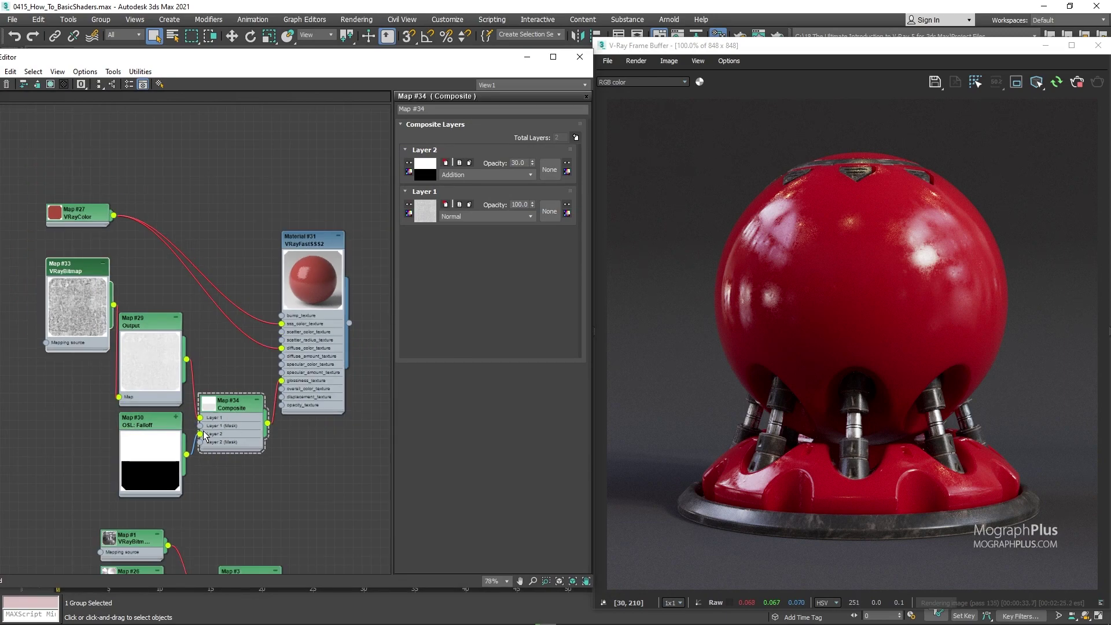
{"action": "left_click_drag", "start_coordinate": [29, 185], "coordinate": [323, 520]}
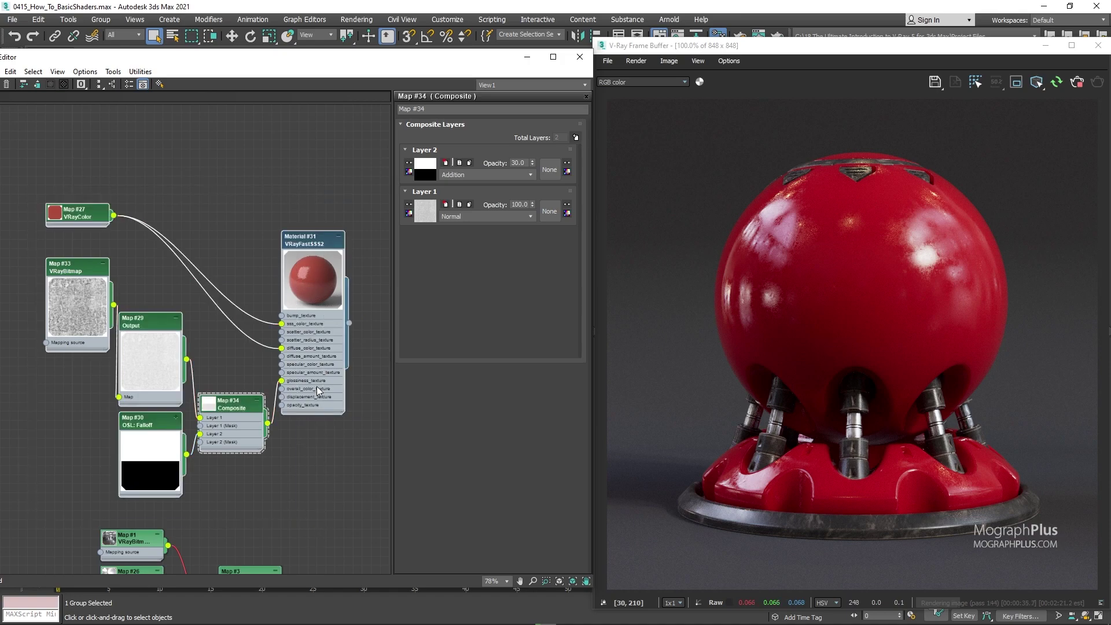
{"action": "left_click_drag", "start_coordinate": [319, 391], "coordinate": [328, 423]}
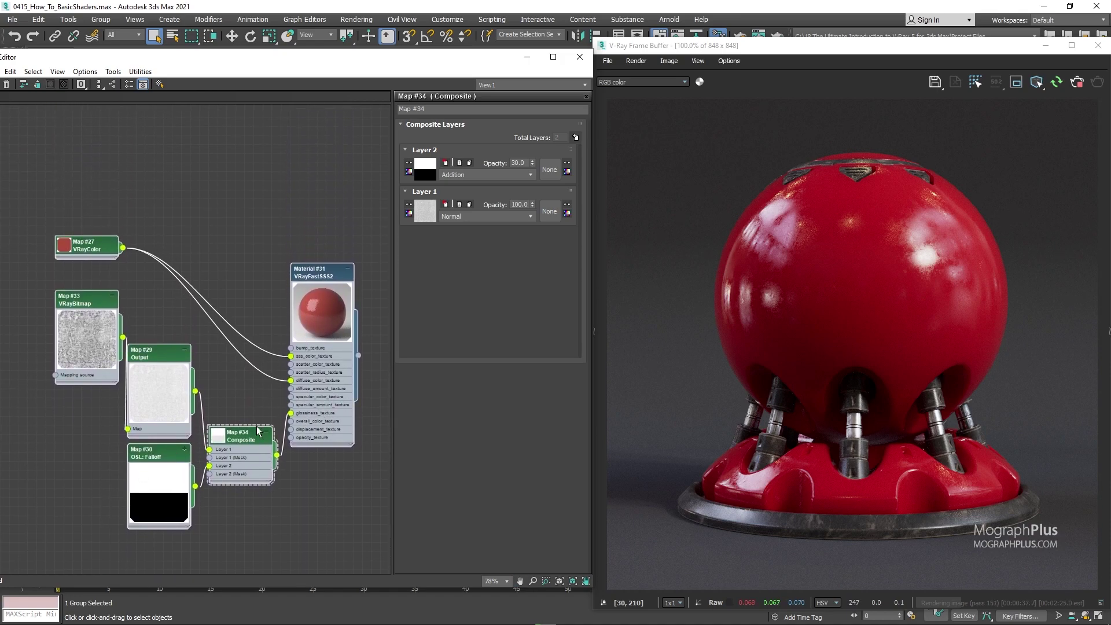
{"action": "middle_click_drag", "start_coordinate": [328, 336], "coordinate": [246, 338]}
{"action": "middle_click_drag", "start_coordinate": [85, 283], "coordinate": [75, 281]}
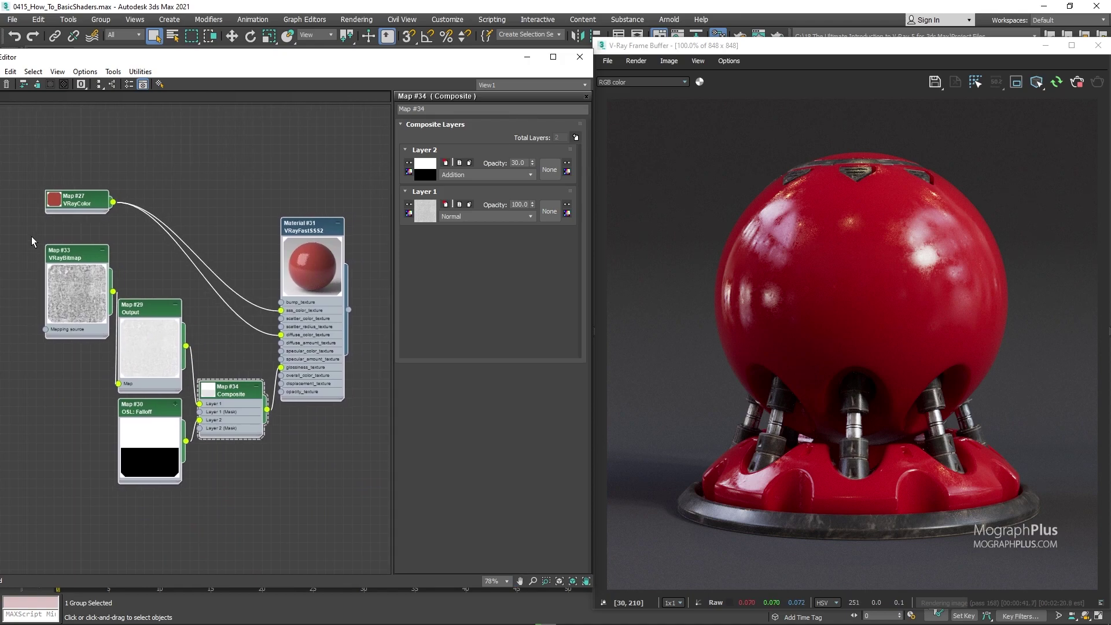
{"action": "left_click_drag", "start_coordinate": [31, 236], "coordinate": [97, 345]}
{"action": "middle_click_drag", "start_coordinate": [84, 452], "coordinate": [89, 423]}
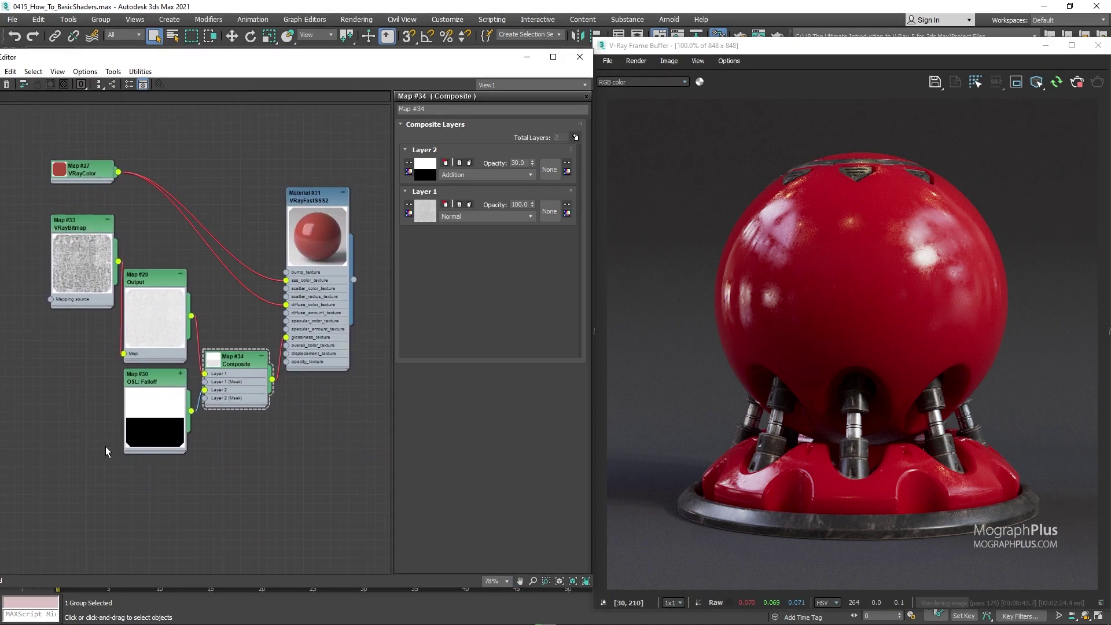
- Add a VRayNormalMap node (Map #35) and move it into place
{"action": "right_click", "coordinate": [97, 476]}
{"action": "mouse_move", "coordinate": [153, 496]}
{"action": "mouse_move", "coordinate": [260, 550]}
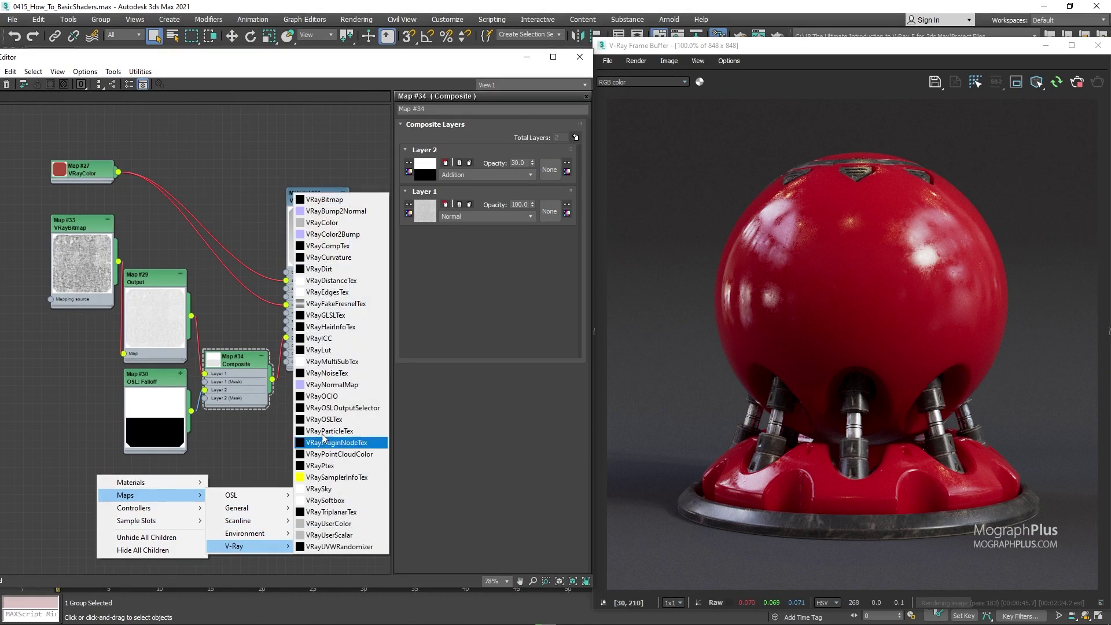
{"action": "left_click", "coordinate": [335, 385]}
{"action": "left_click_drag", "start_coordinate": [116, 496], "coordinate": [165, 507]}
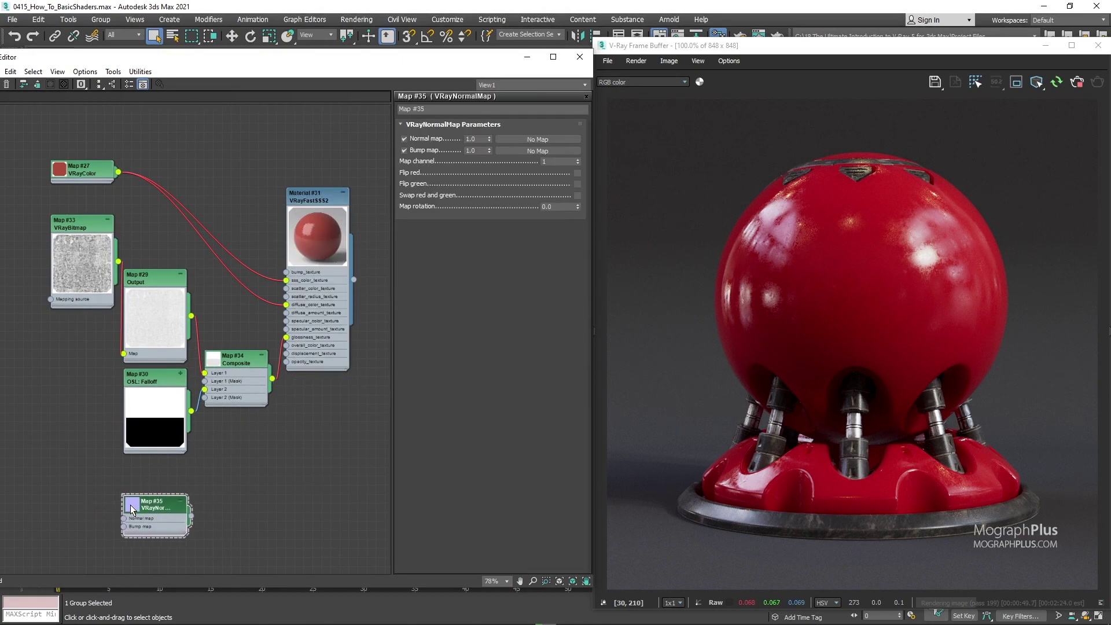
- Connect Map #33's output into Map #35's Bump map input
{"action": "middle_click_drag", "start_coordinate": [114, 304], "coordinate": [133, 295]}
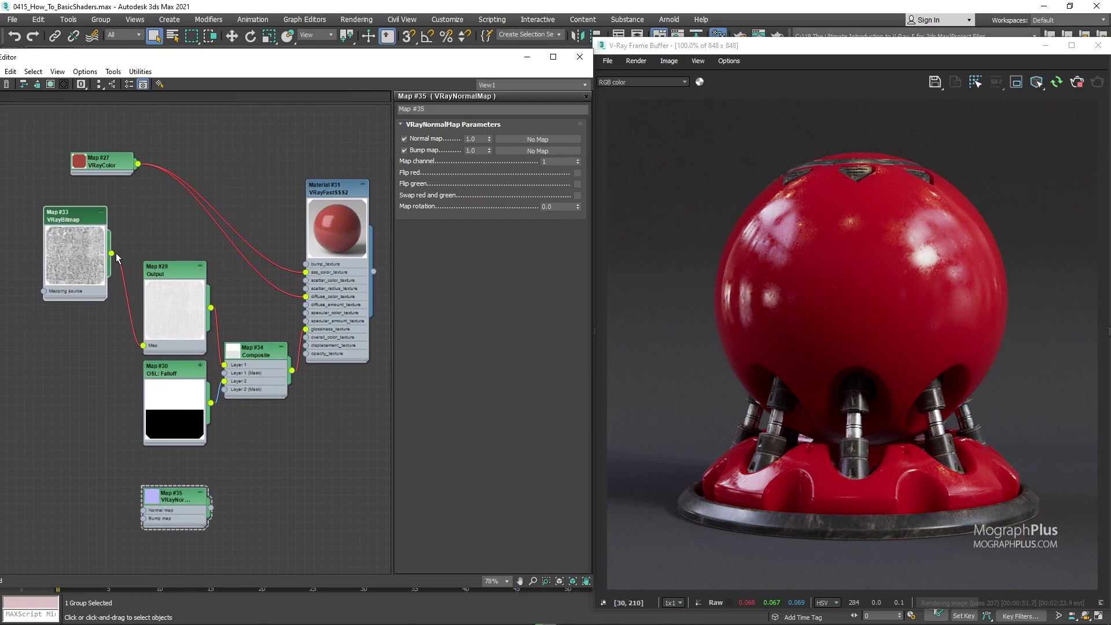
{"action": "left_click_drag", "start_coordinate": [113, 253], "coordinate": [144, 516]}
{"action": "scroll", "coordinate": [133, 512], "scroll_direction": "up", "scroll_amount": 2}
{"action": "scroll", "coordinate": [110, 488], "scroll_direction": "down", "scroll_amount": 1}
{"action": "middle_click_drag", "start_coordinate": [110, 489], "coordinate": [92, 475]}
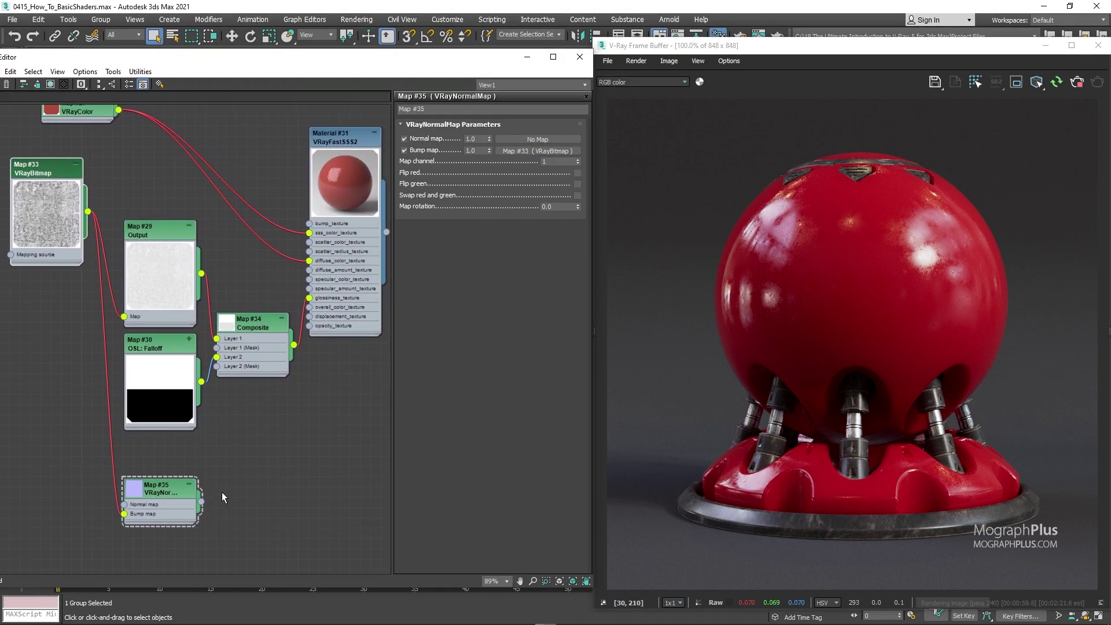
{"action": "scroll", "coordinate": [235, 481], "scroll_direction": "up", "scroll_amount": 1}
{"action": "middle_click_drag", "start_coordinate": [236, 478], "coordinate": [206, 504]}
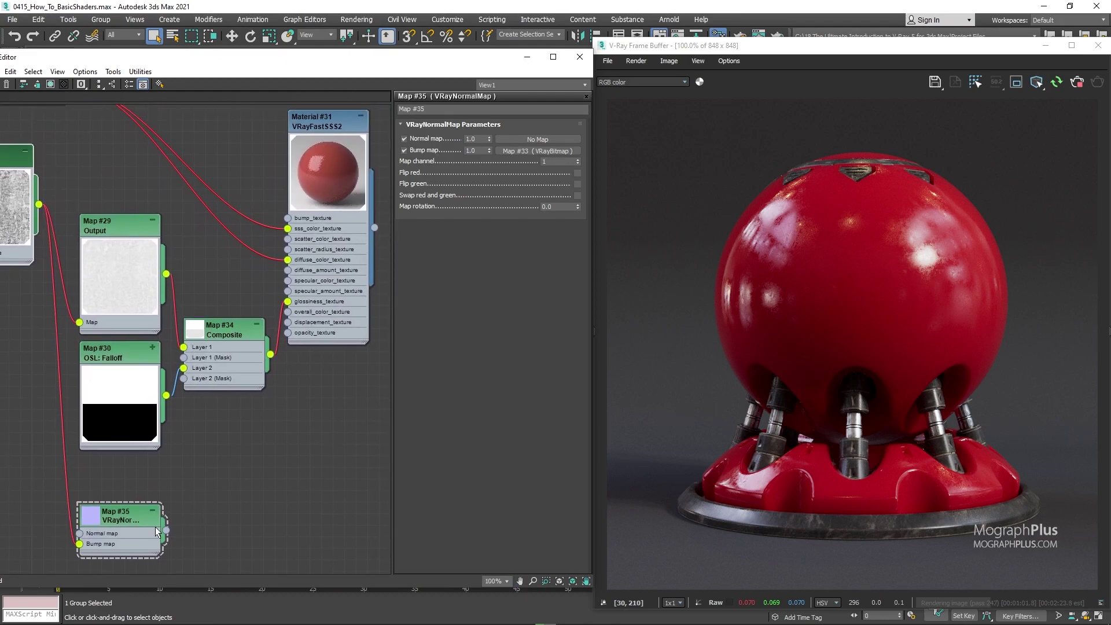
- Wire Map #35 into Material #31's bump_texture and show Map #35's parameters
{"action": "left_click", "coordinate": [288, 218]}
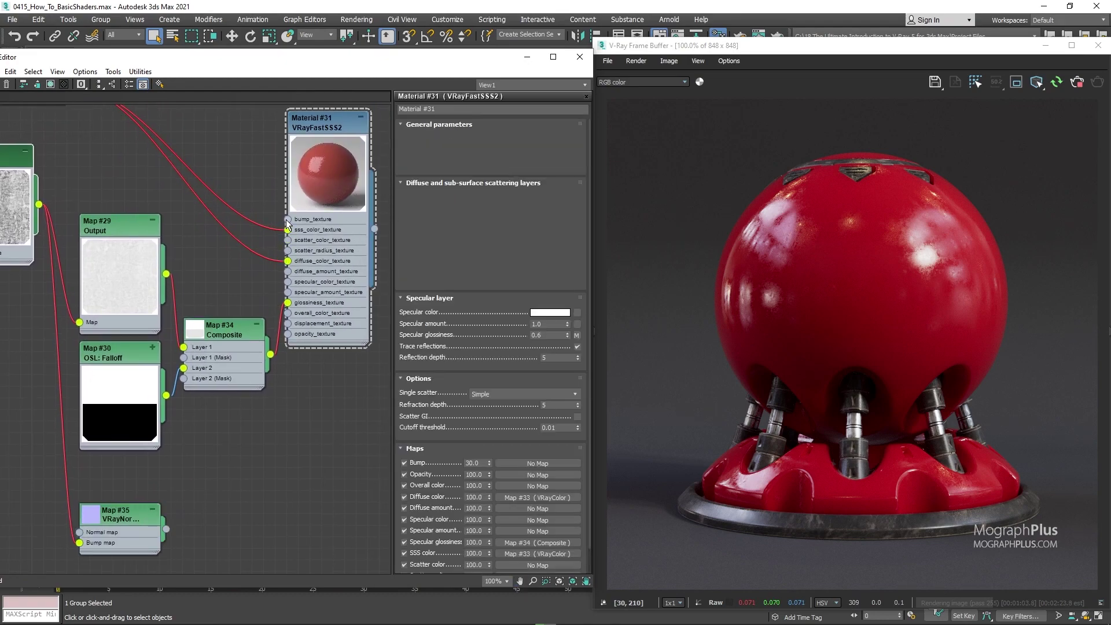
{"action": "left_click_drag", "start_coordinate": [287, 218], "coordinate": [166, 531]}
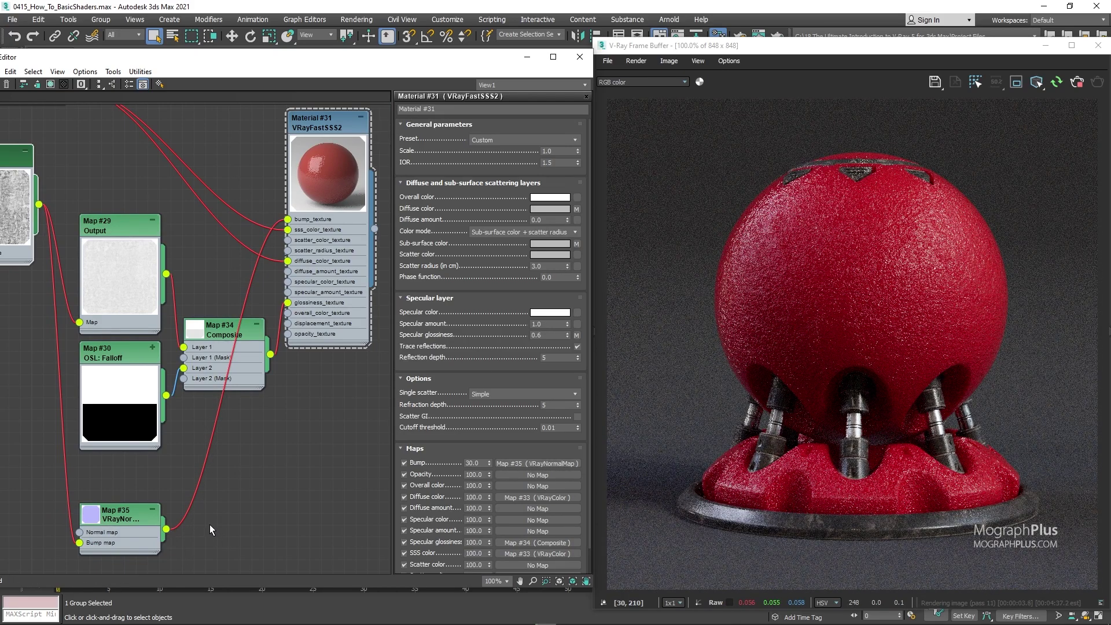
{"action": "double_click", "coordinate": [132, 514]}
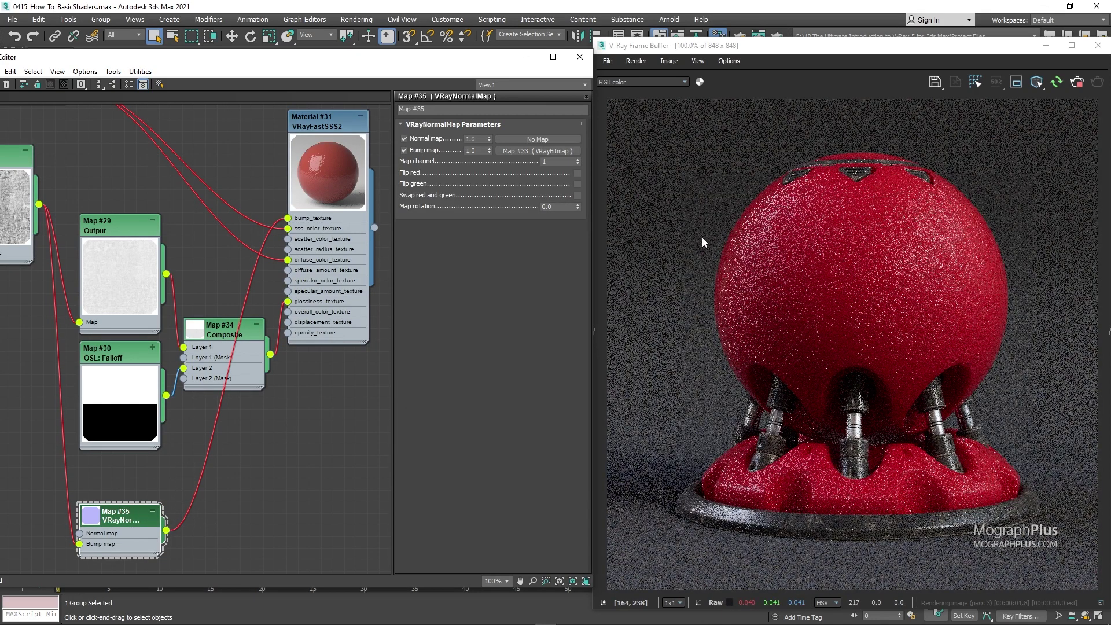
- Inspect the render at real size and fit the whole node graph in view
{"action": "right_click", "coordinate": [731, 221]}
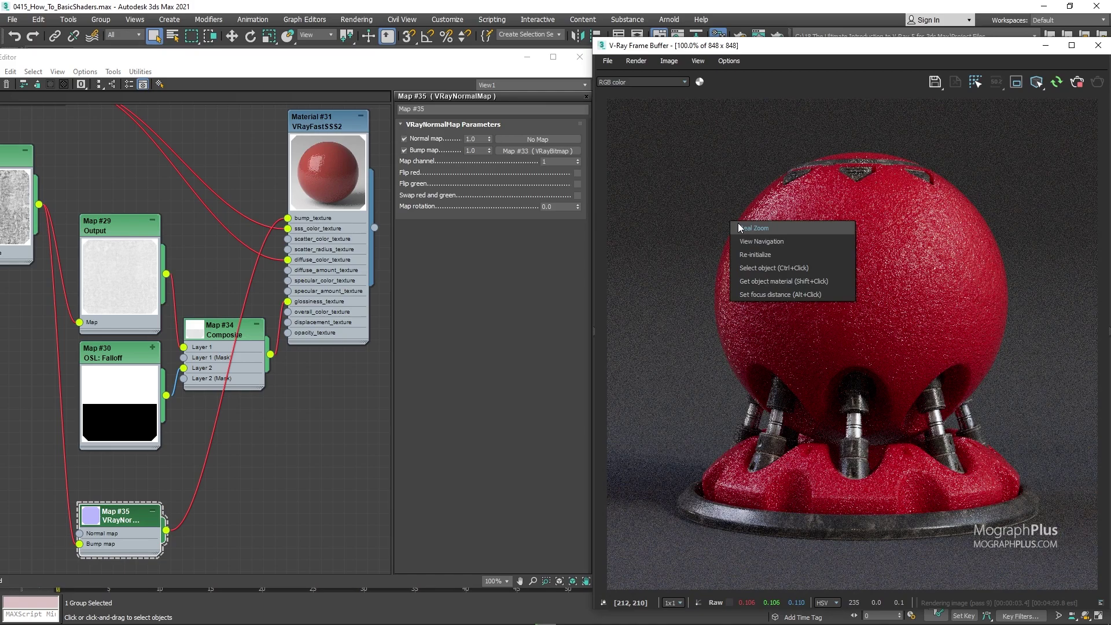
{"action": "left_click", "coordinate": [790, 228]}
{"action": "scroll", "coordinate": [720, 195], "scroll_direction": "up", "scroll_amount": 3}
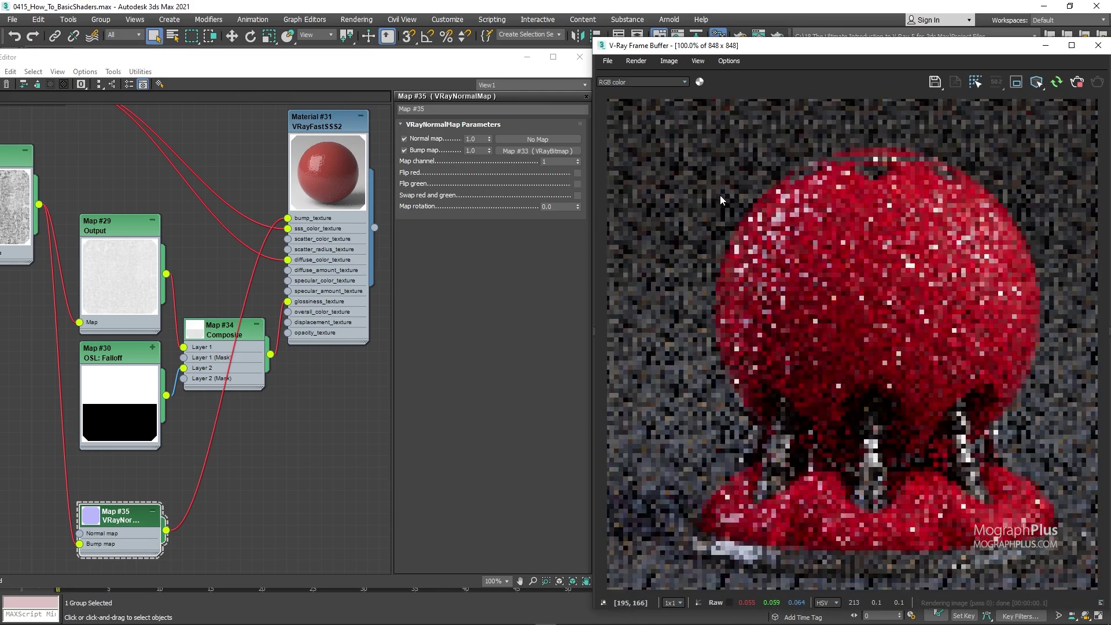
{"action": "scroll", "coordinate": [734, 211], "scroll_direction": "down", "scroll_amount": 2}
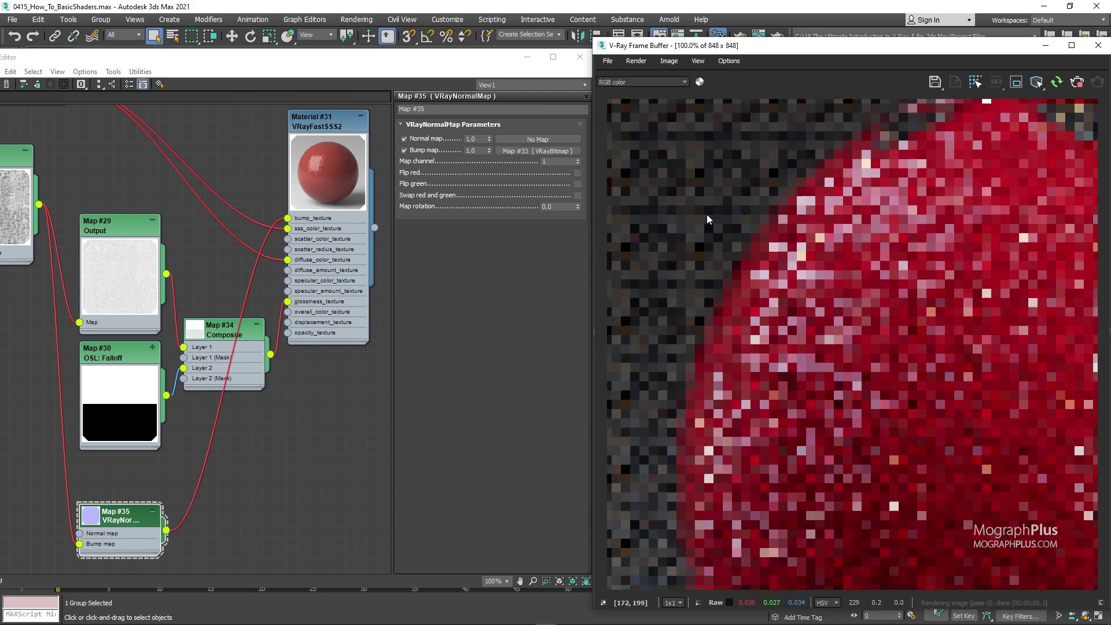
{"action": "scroll", "coordinate": [724, 228], "scroll_direction": "down", "scroll_amount": 3}
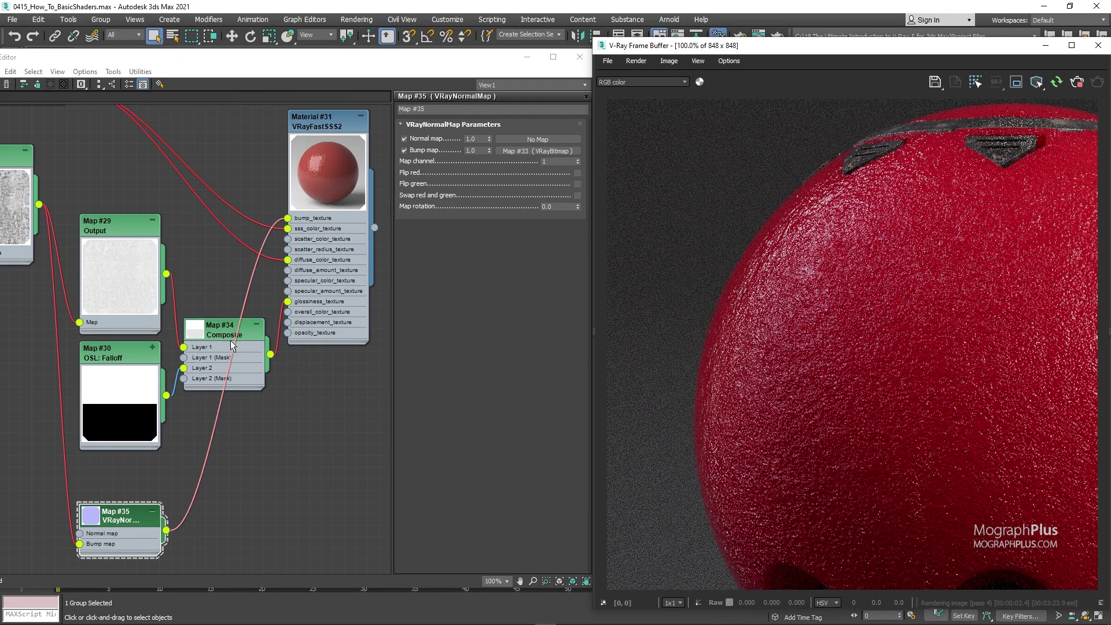
{"action": "middle_click_drag", "start_coordinate": [137, 442], "coordinate": [203, 442]}
{"action": "scroll", "coordinate": [192, 434], "scroll_direction": "down", "scroll_amount": 2}
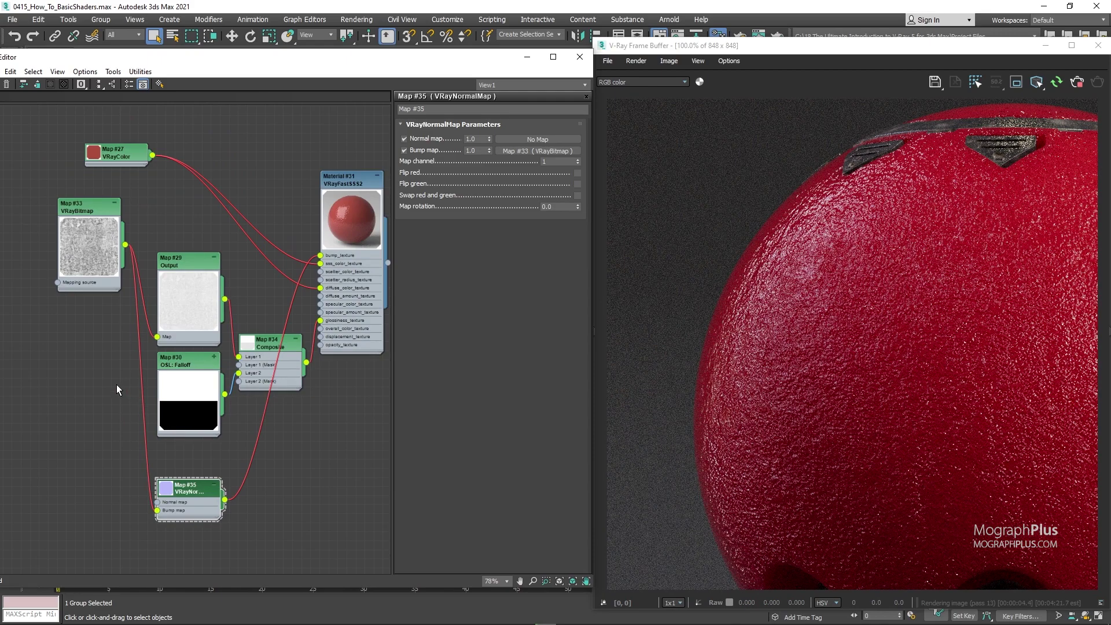
{"action": "middle_click_drag", "start_coordinate": [117, 384], "coordinate": [106, 403]}
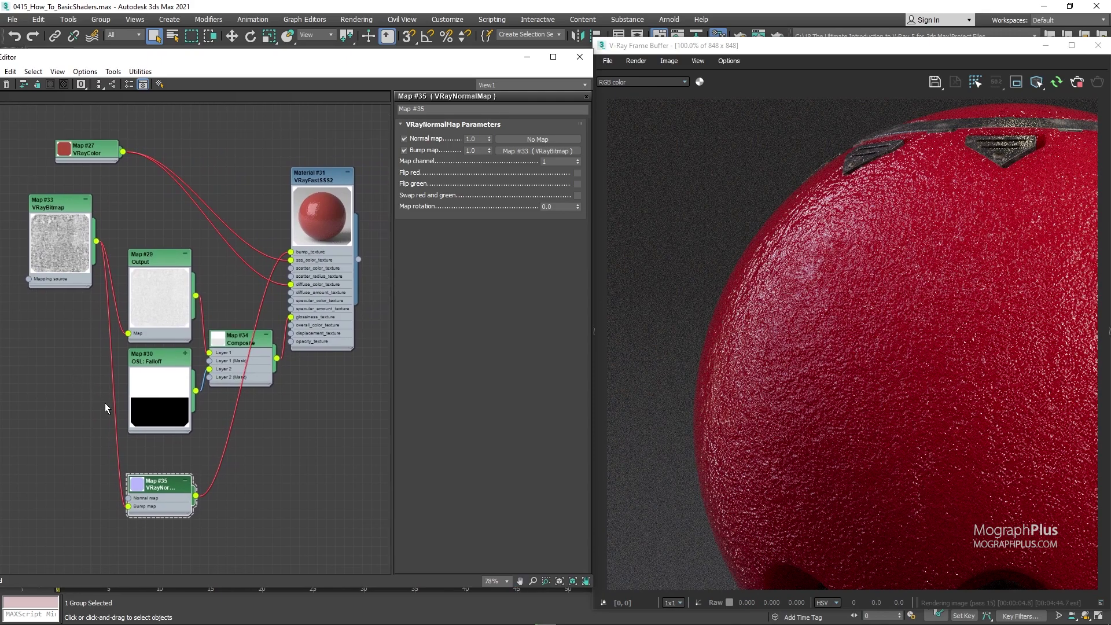
- Lower Map #35's bump amount to 0.1, then 0.01, and finally 0.003
{"action": "left_click", "coordinate": [478, 150]}
{"action": "type", "text": ".1"}
{"action": "key", "text": "Return"}
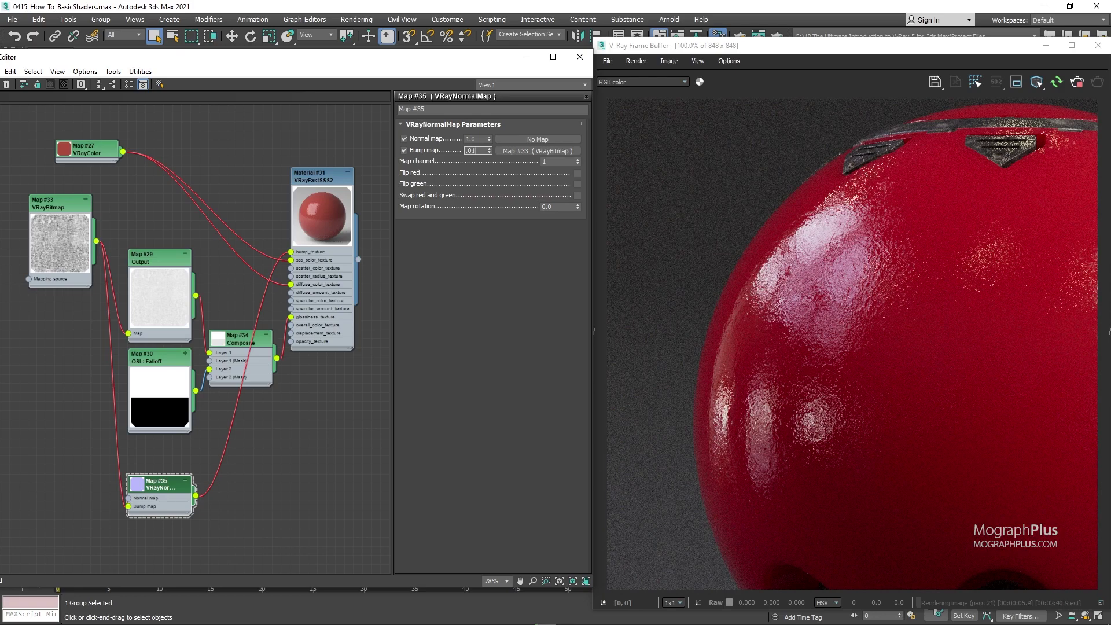
{"action": "type", "text": ".01"}
{"action": "key", "text": "Return"}
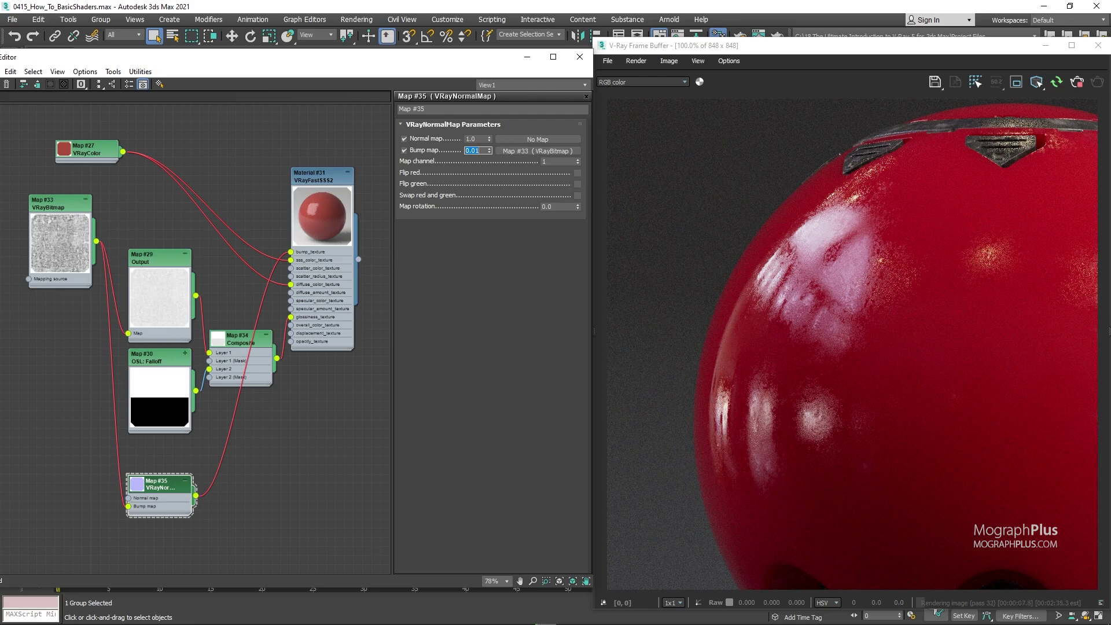
{"action": "type", "text": ".003"}
{"action": "key", "text": "Return"}
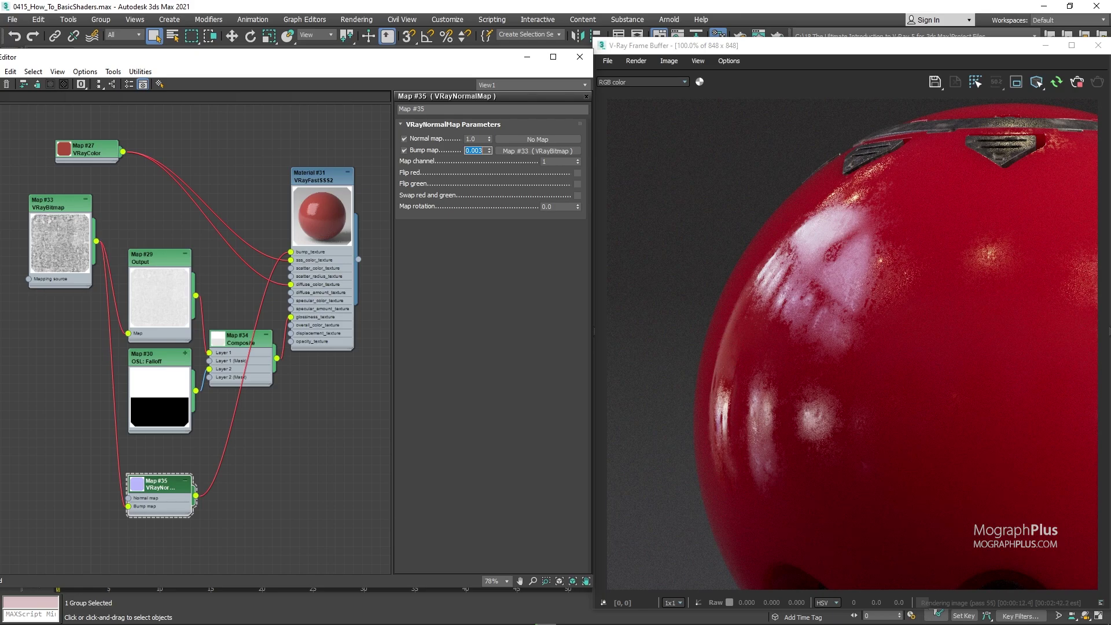
- Reset the VFB view to show the whole model and undo an accidental VRayBitmap node move
{"action": "right_click", "coordinate": [700, 218]}
{"action": "left_click", "coordinate": [698, 262]}
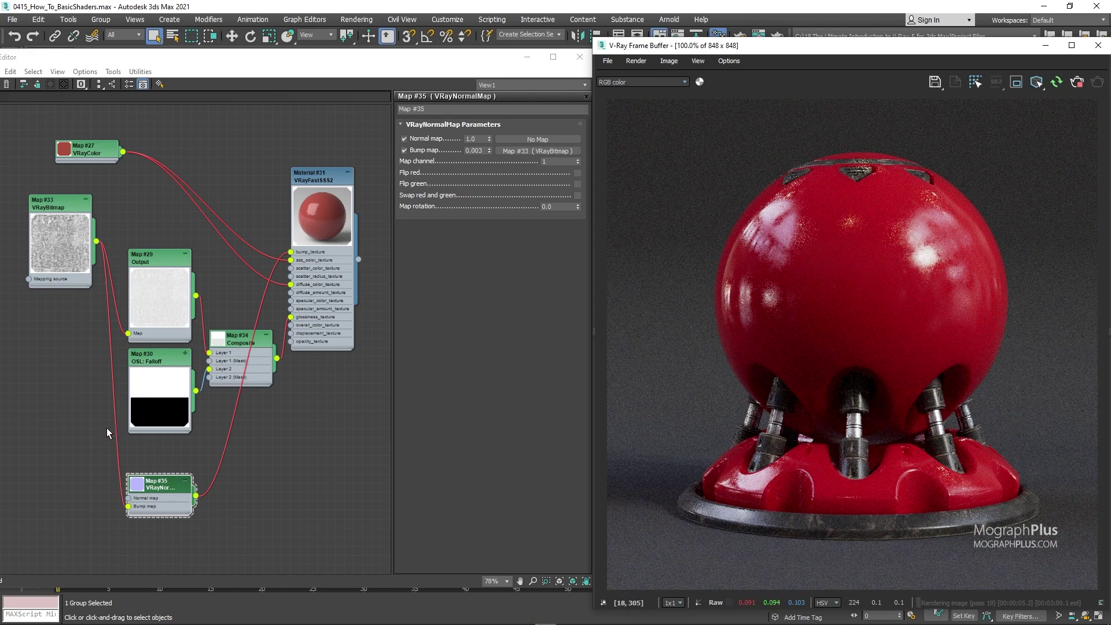
{"action": "middle_click_drag", "start_coordinate": [106, 412], "coordinate": [60, 380]}
{"action": "scroll", "coordinate": [113, 383], "scroll_direction": "up", "scroll_amount": 2}
{"action": "left_click_drag", "start_coordinate": [49, 191], "coordinate": [55, 190]}
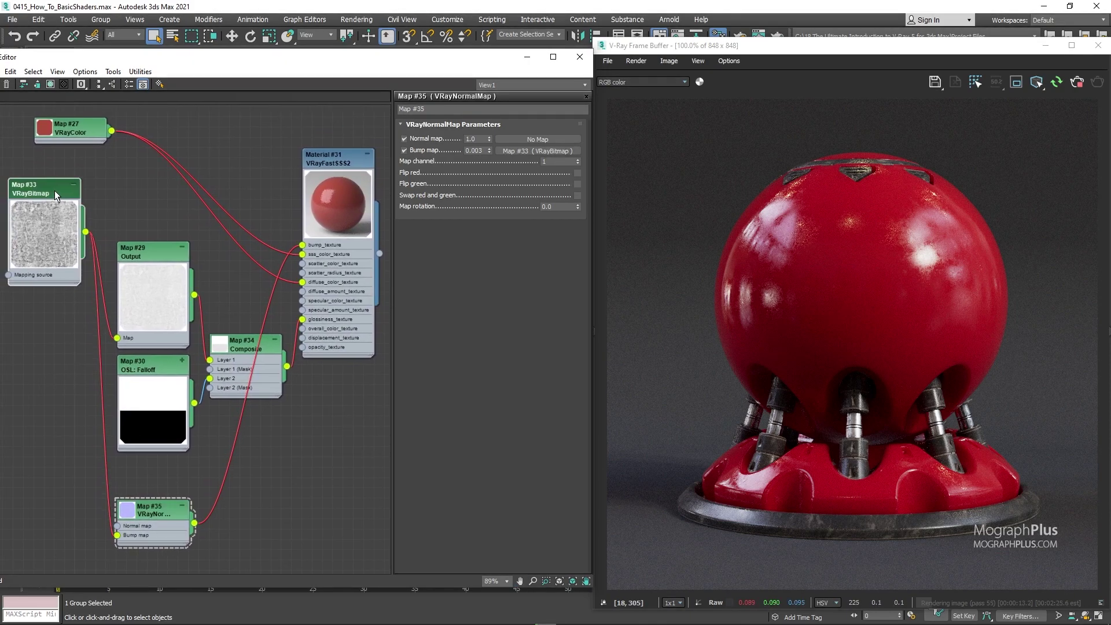
{"action": "key", "text": "ctrl+z"}
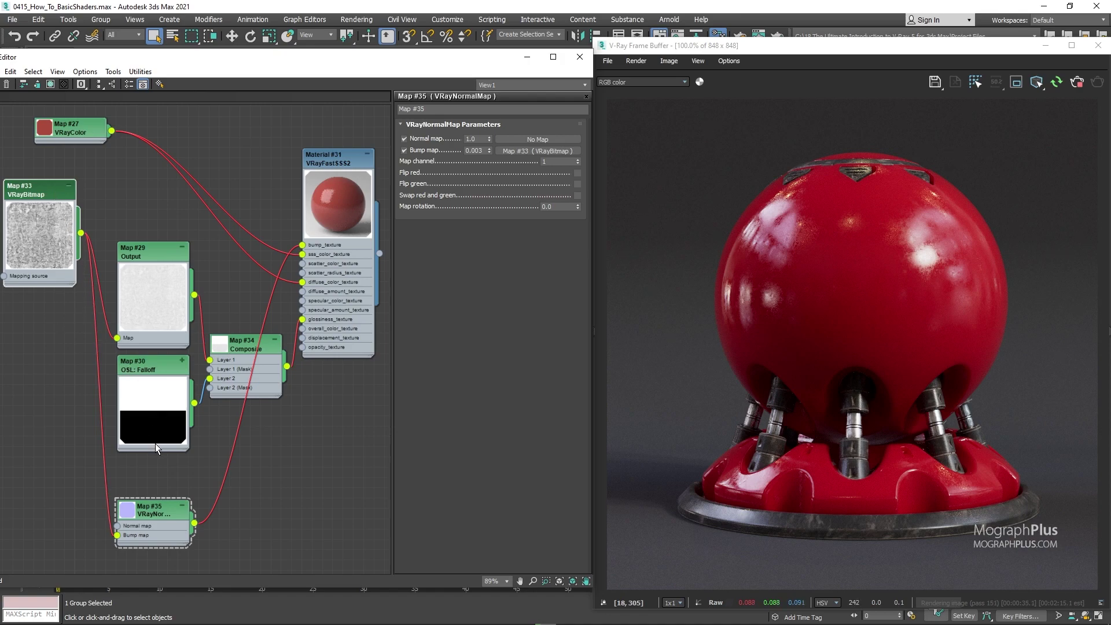
- Browse the add-map list without adding anything, then select the VRayNormalMap node
{"action": "right_click", "coordinate": [270, 429]}
{"action": "mouse_move", "coordinate": [324, 435]}
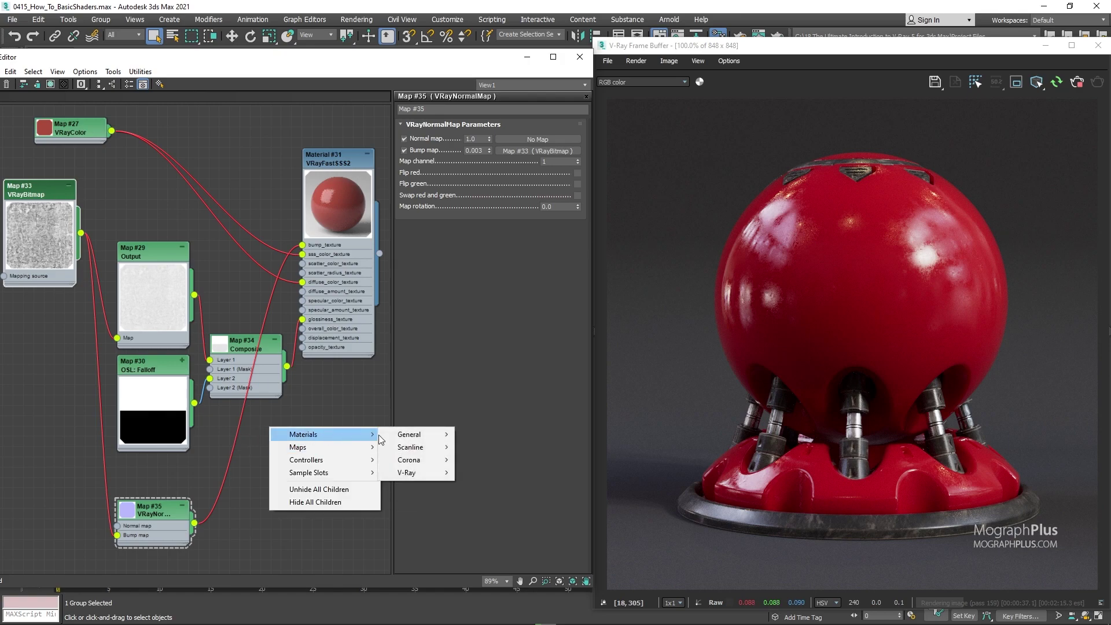
{"action": "mouse_move", "coordinate": [431, 473]}
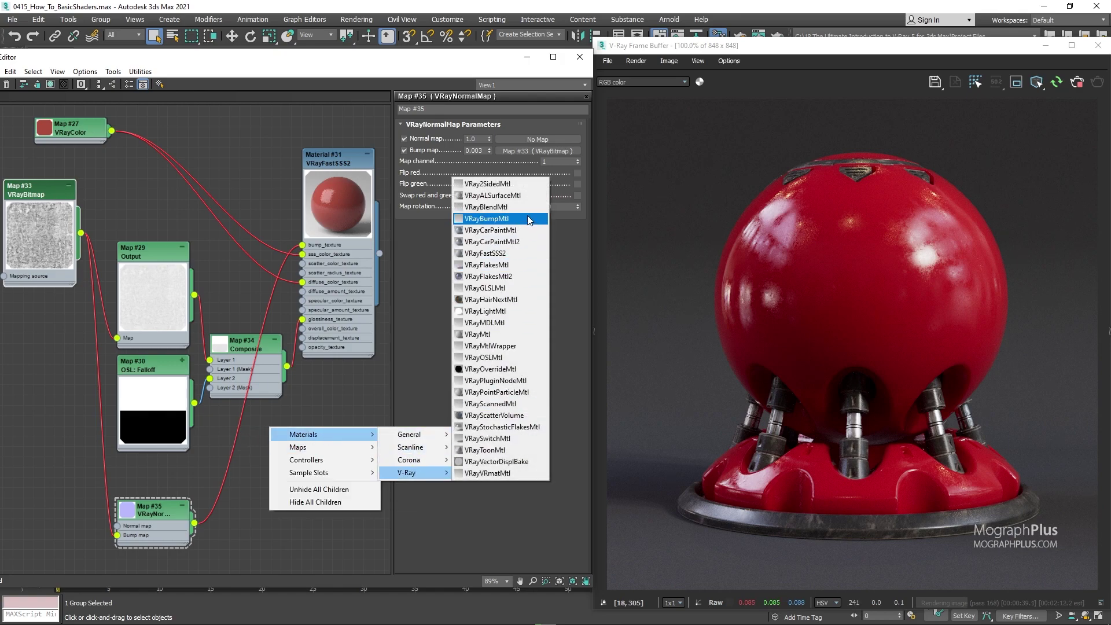
{"action": "left_click", "coordinate": [240, 513]}
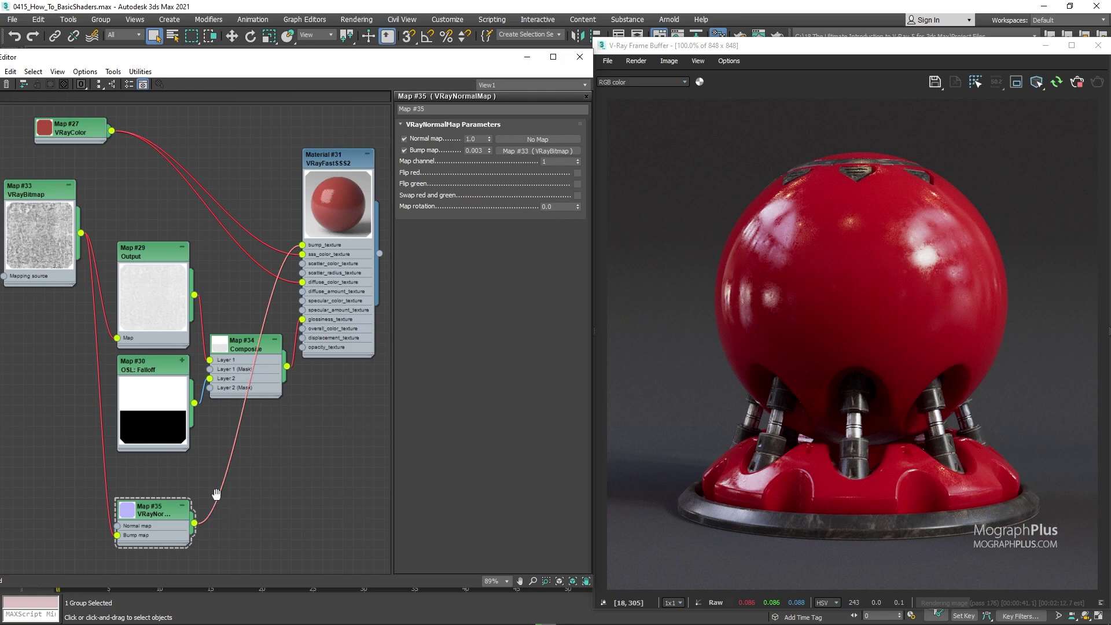
{"action": "middle_click_drag", "start_coordinate": [218, 494], "coordinate": [281, 442]}
{"action": "left_click_drag", "start_coordinate": [267, 420], "coordinate": [163, 528]}
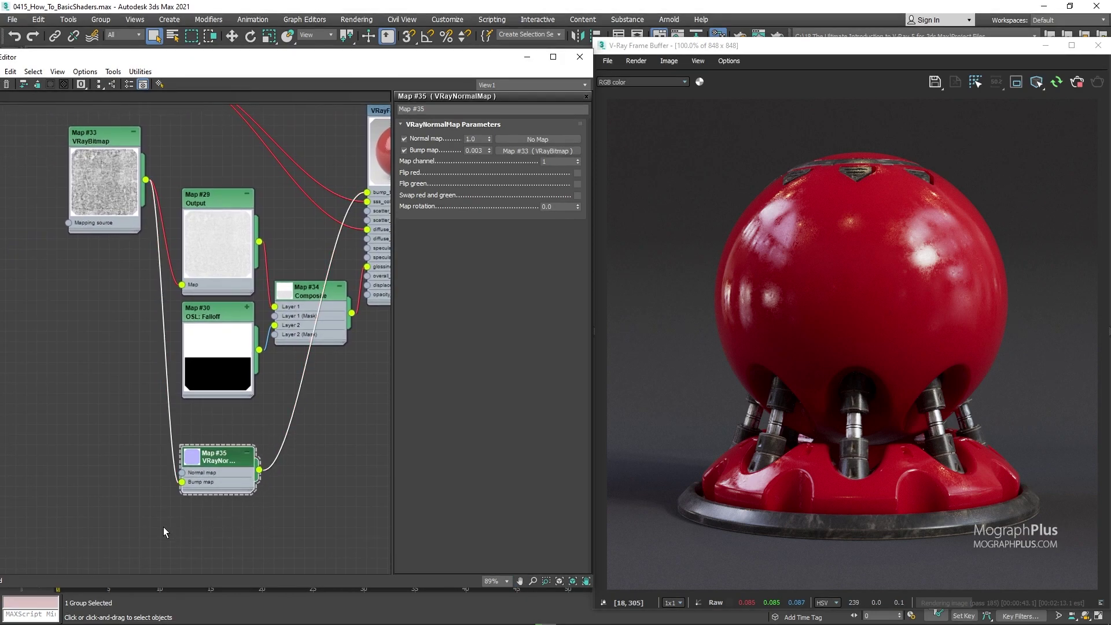
{"action": "middle_click_drag", "start_coordinate": [128, 454], "coordinate": [70, 495]}
- Add a Noise map node (Map #36) and set its Size to 5.0
{"action": "right_click", "coordinate": [37, 466]}
{"action": "mouse_move", "coordinate": [69, 483]}
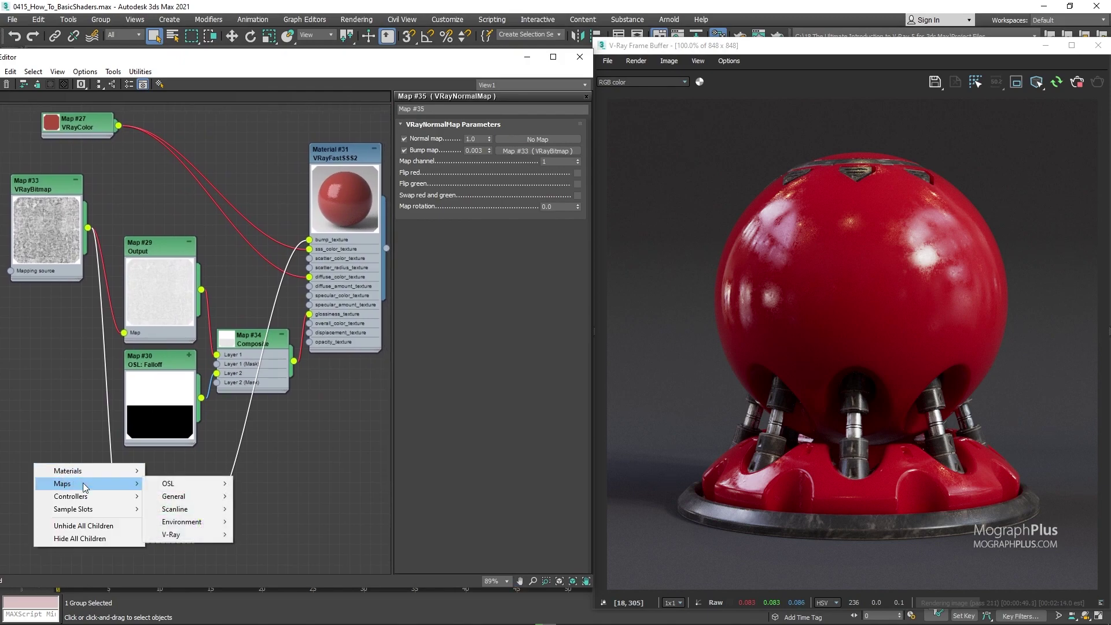
{"action": "mouse_move", "coordinate": [184, 531]}
{"action": "mouse_move", "coordinate": [186, 493]}
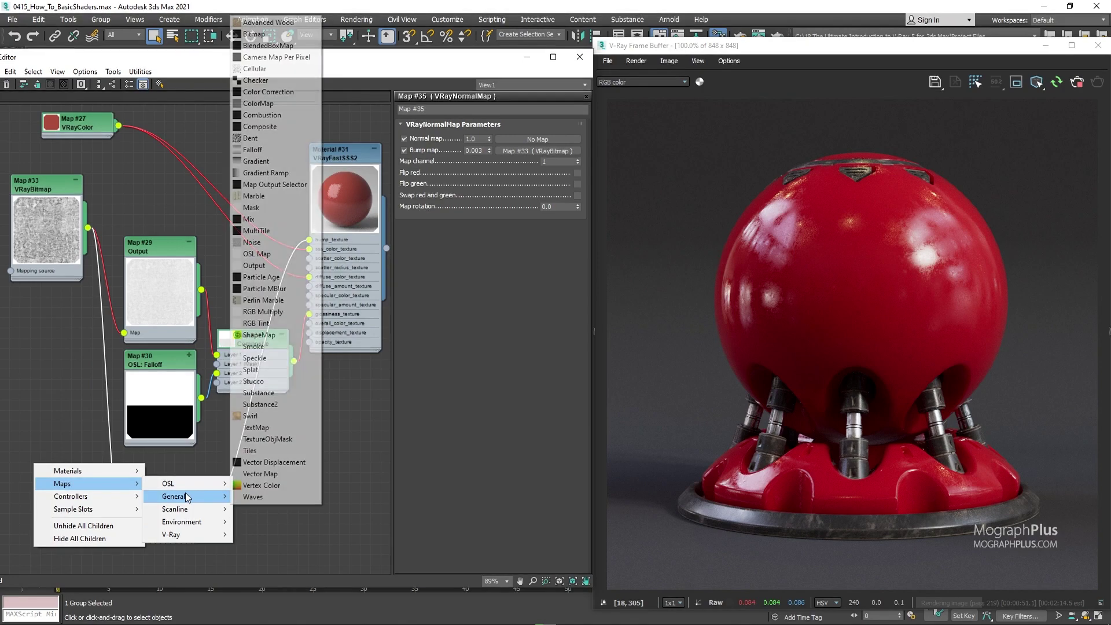
{"action": "left_click", "coordinate": [269, 242]}
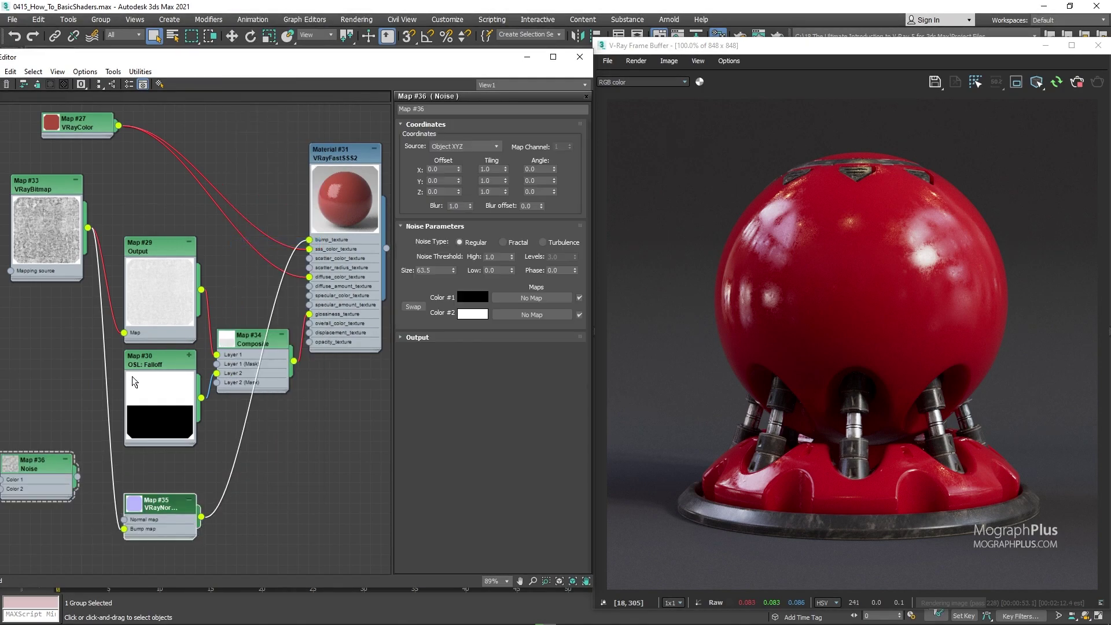
{"action": "left_click_drag", "start_coordinate": [36, 467], "coordinate": [43, 433]}
{"action": "double_click", "coordinate": [441, 270]}
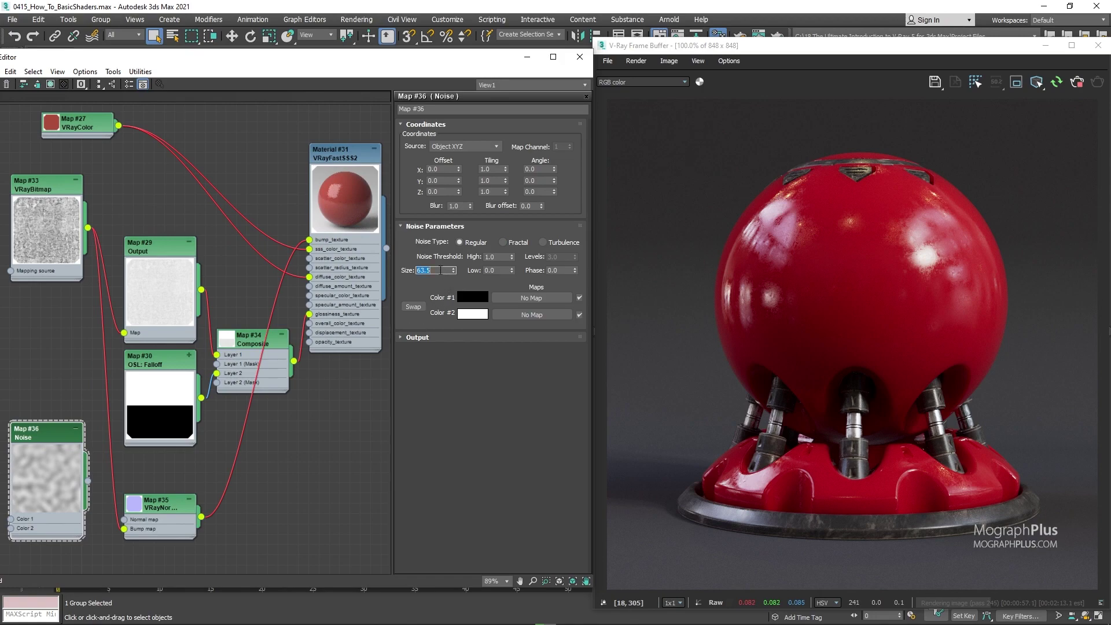
{"action": "type", "text": "5"}
{"action": "key", "text": "Return"}
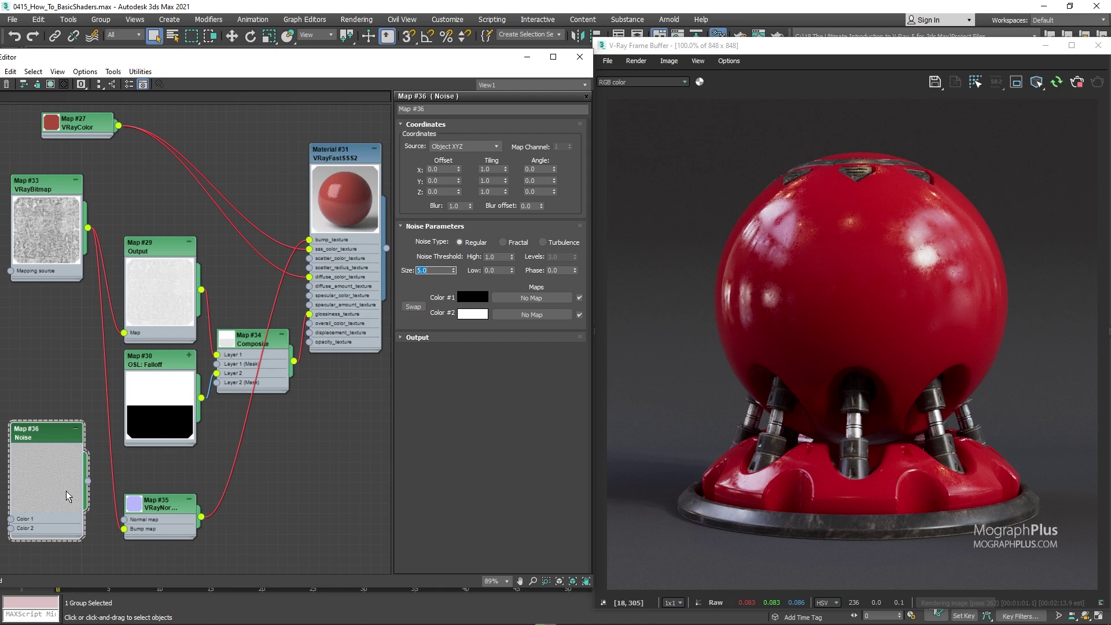
- Connect the Noise map to the VRayNormalMap's Normal map input and move the Noise node left
{"action": "left_click_drag", "start_coordinate": [87, 481], "coordinate": [124, 521]}
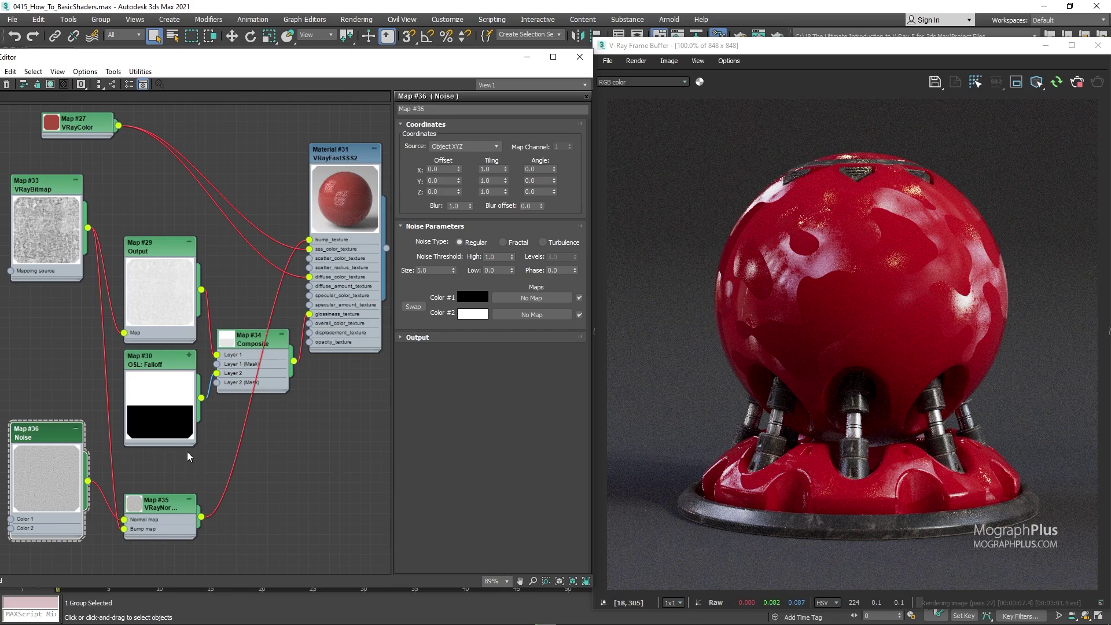
{"action": "middle_click_drag", "start_coordinate": [187, 452], "coordinate": [290, 445]}
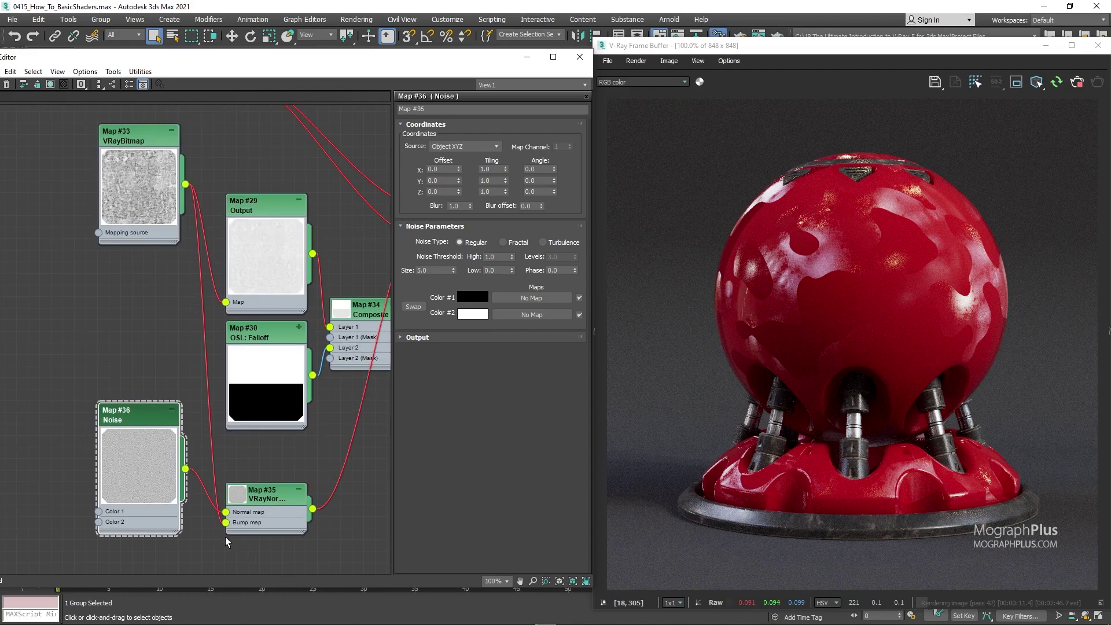
{"action": "middle_click_drag", "start_coordinate": [225, 536], "coordinate": [235, 471]}
{"action": "scroll", "coordinate": [144, 440], "scroll_direction": "up", "scroll_amount": 1}
{"action": "left_click_drag", "start_coordinate": [149, 426], "coordinate": [57, 416]}
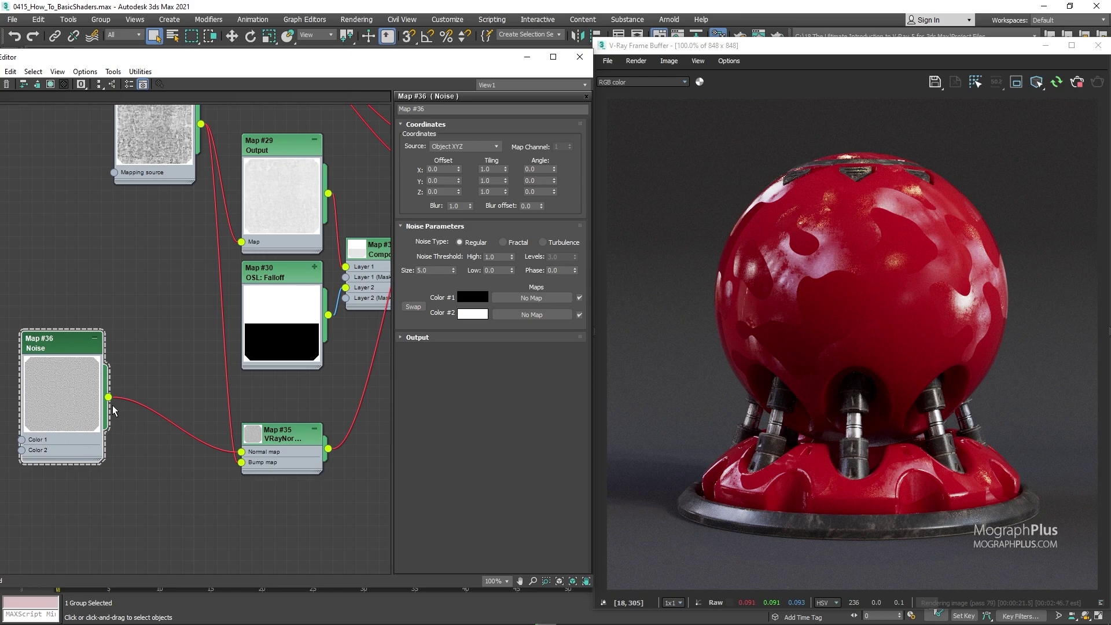
- Add a VRayBump2Normal map node (Map #37) and place it below the Noise
{"action": "right_click", "coordinate": [132, 425]}
{"action": "mouse_move", "coordinate": [191, 444]}
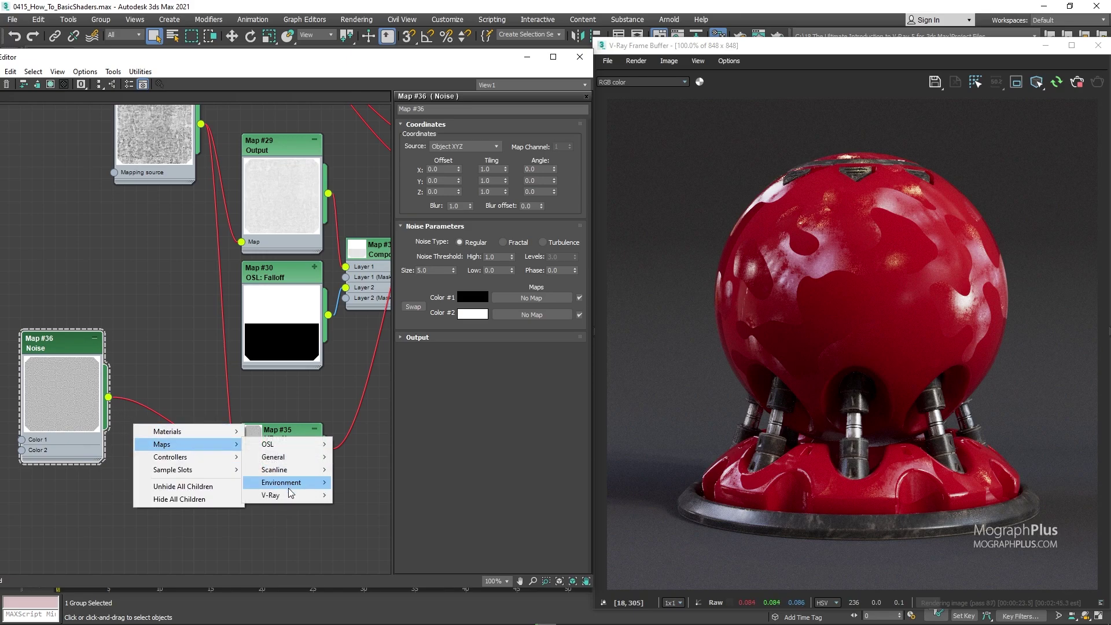
{"action": "mouse_move", "coordinate": [284, 493]}
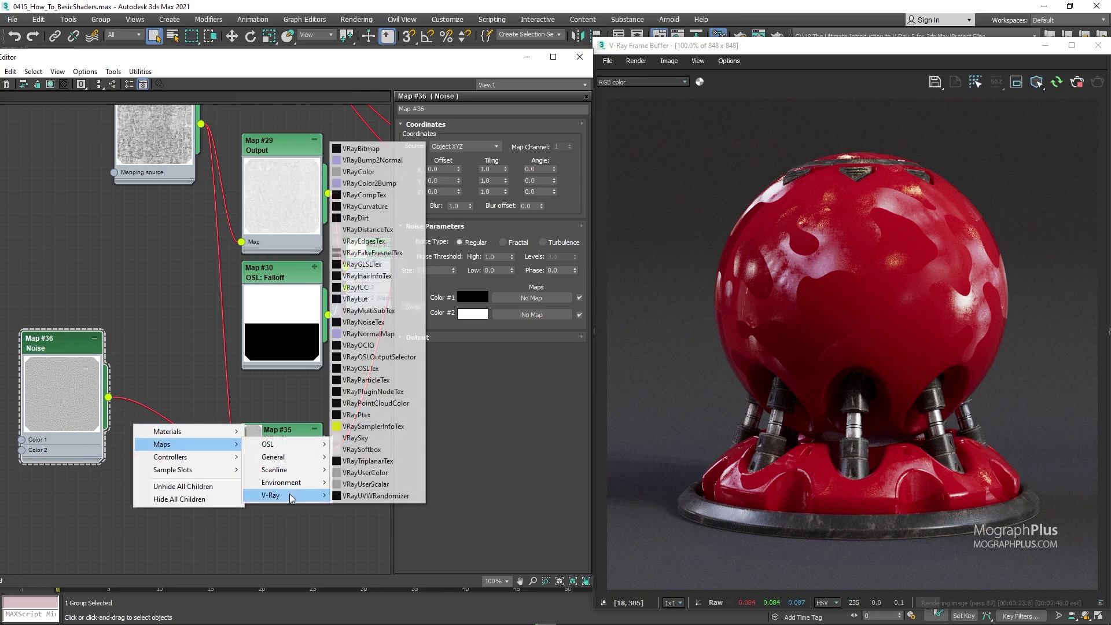
{"action": "left_click", "coordinate": [382, 161]}
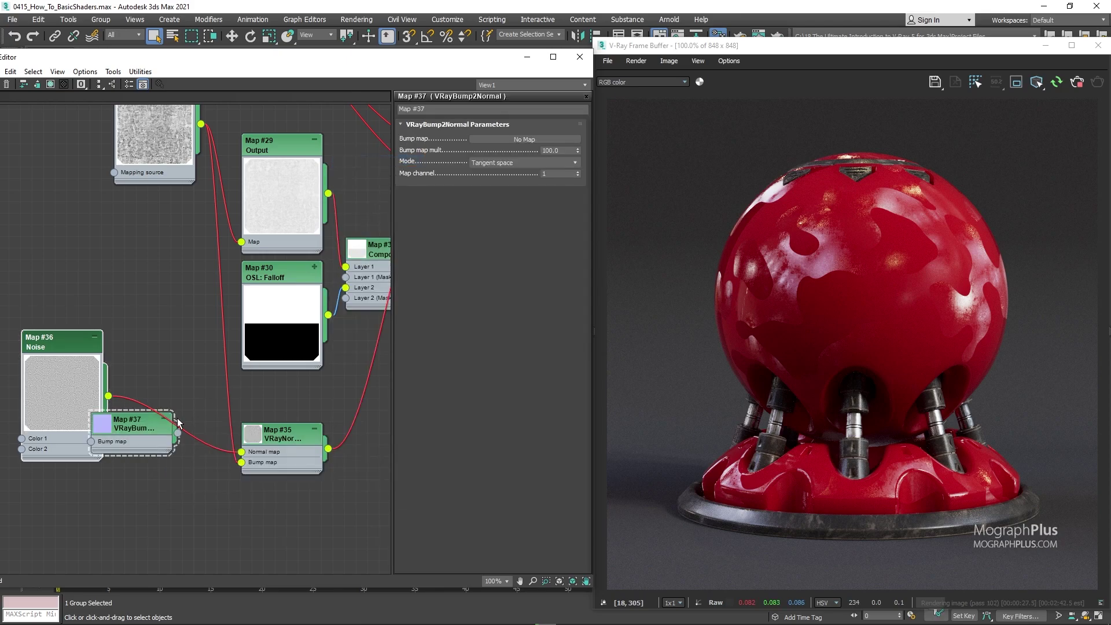
{"action": "left_click_drag", "start_coordinate": [130, 431], "coordinate": [168, 467]}
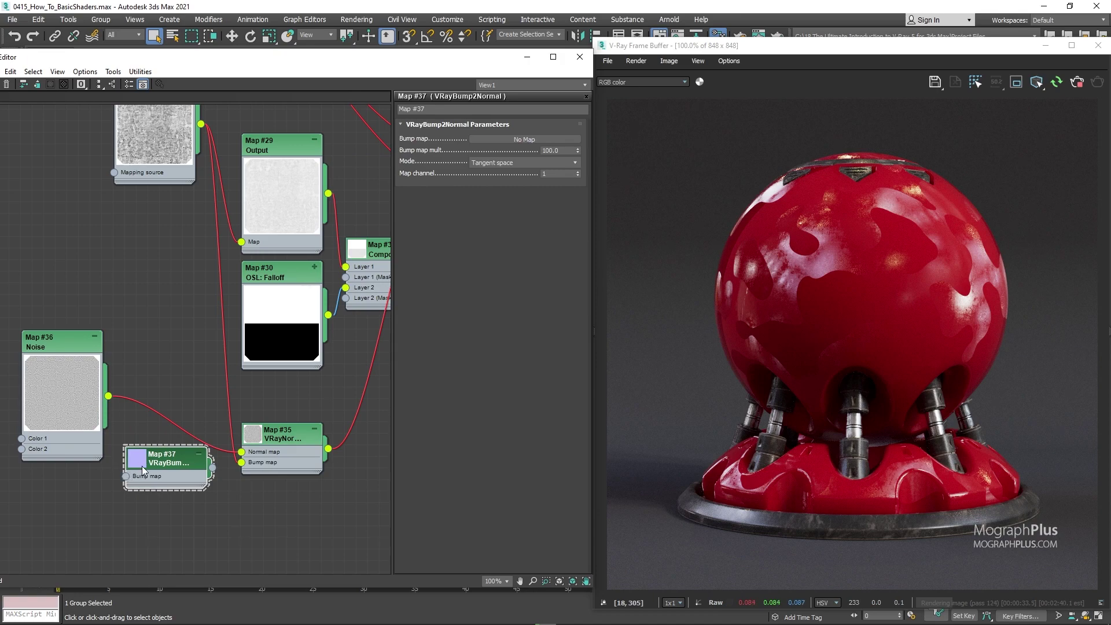
{"action": "left_click_drag", "start_coordinate": [160, 465], "coordinate": [159, 477]}
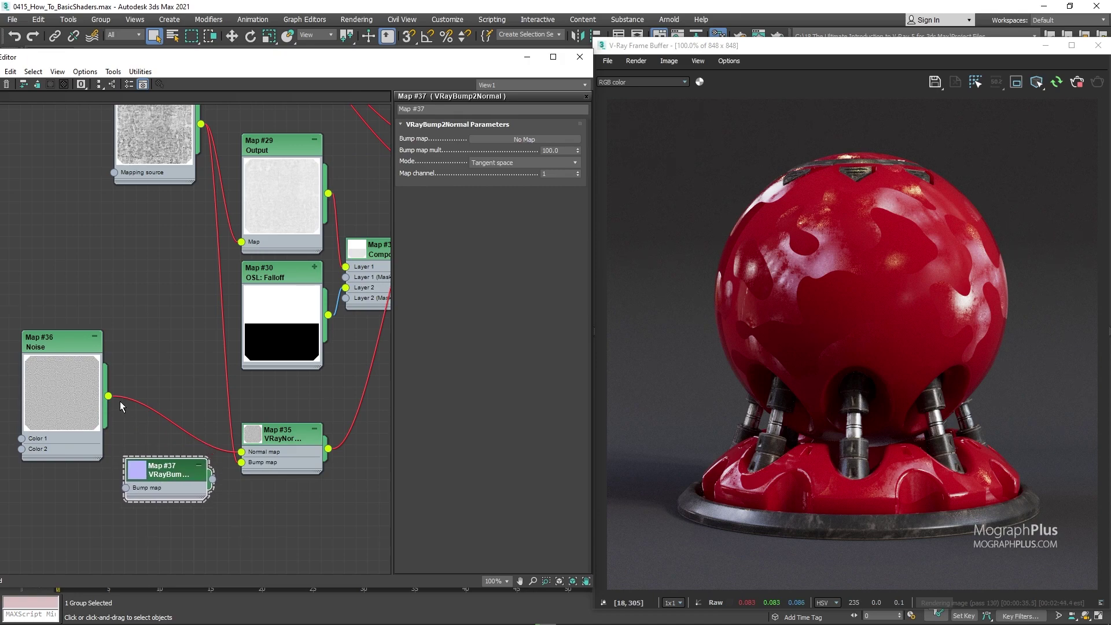
- Feed the Noise into VRayBump2Normal's Bump map and its output into Map #35's Normal map input
{"action": "left_click_drag", "start_coordinate": [109, 397], "coordinate": [125, 489]}
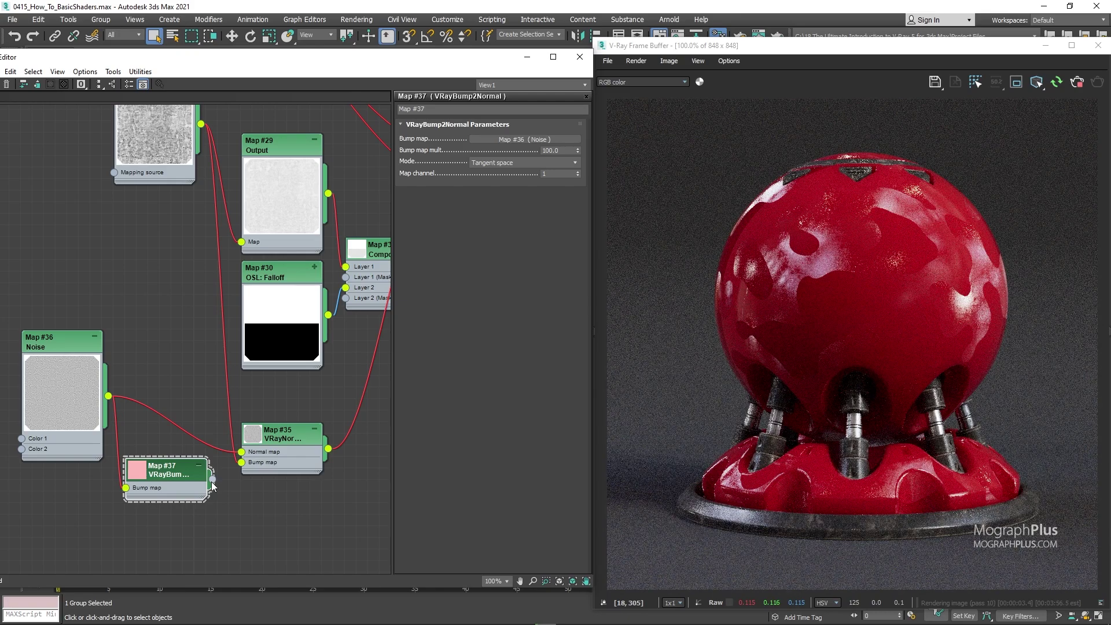
{"action": "left_click_drag", "start_coordinate": [213, 480], "coordinate": [243, 453]}
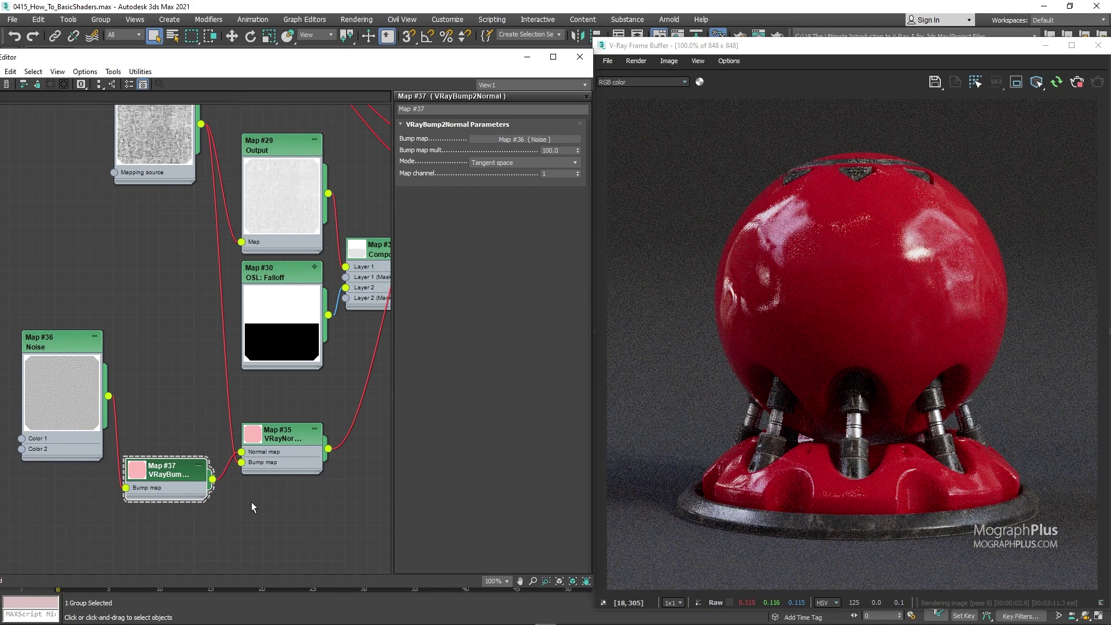
{"action": "left_click_drag", "start_coordinate": [177, 465], "coordinate": [176, 501]}
{"action": "mouse_move", "coordinate": [89, 408]}
{"action": "left_mouse_down"}
{"action": "mouse_move", "coordinate": [129, 419]}
{"action": "mouse_move", "coordinate": [100, 407]}
{"action": "mouse_move", "coordinate": [90, 420]}
{"action": "left_mouse_up"}
{"action": "left_click_drag", "start_coordinate": [197, 498], "coordinate": [197, 509]}
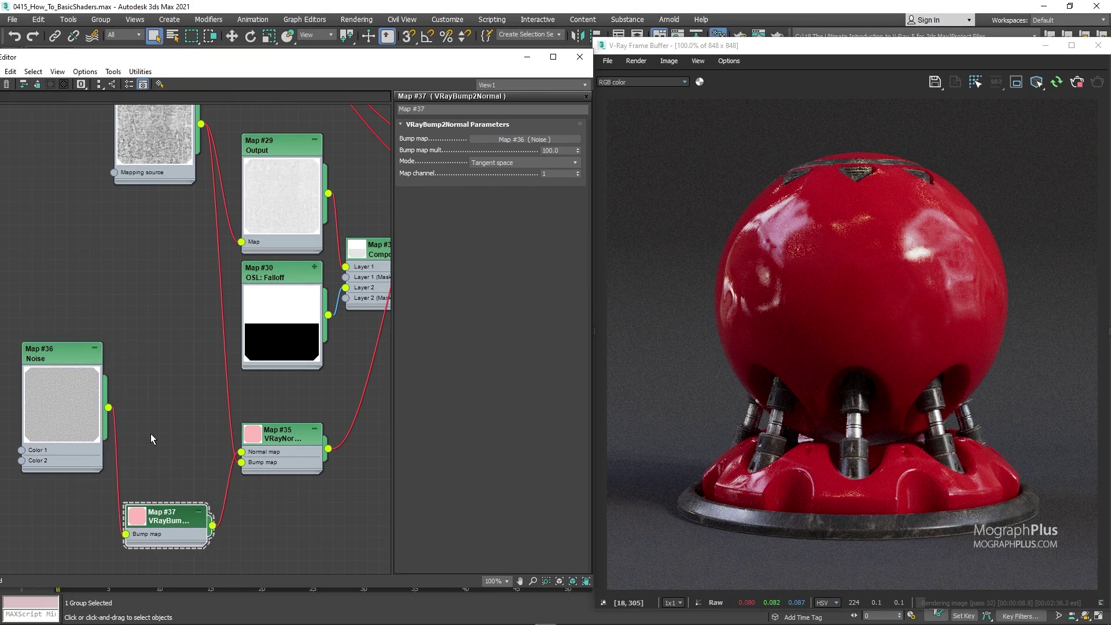
- Lower the VRayNormalMap (Map #35) Normal map strength from 1.0 to 0.3
{"action": "scroll", "coordinate": [155, 426], "scroll_direction": "down", "scroll_amount": 5}
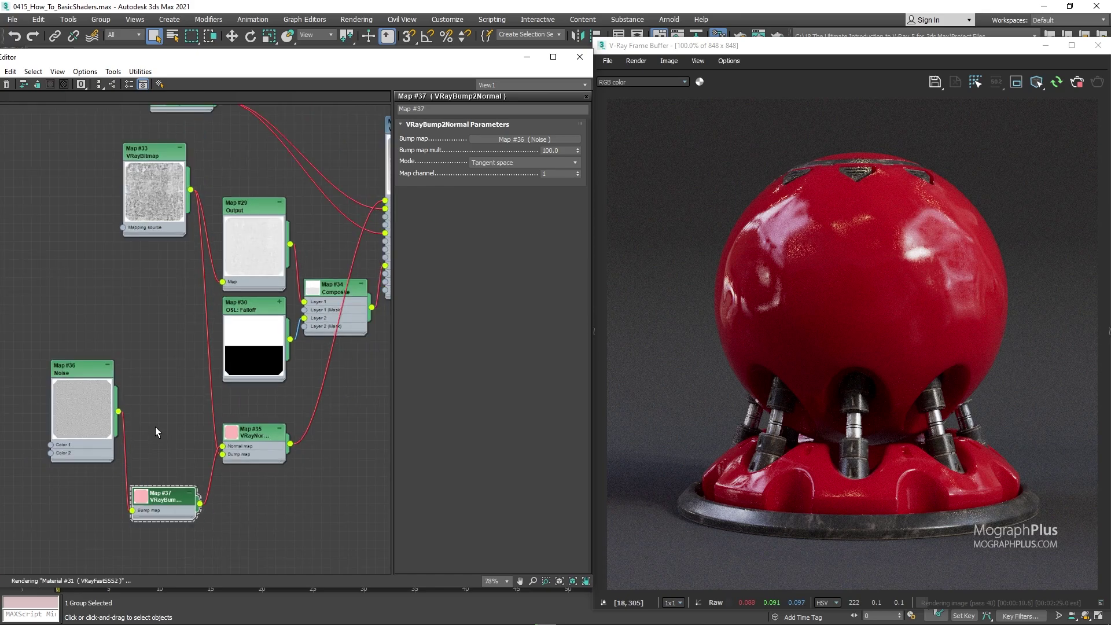
{"action": "middle_click_drag", "start_coordinate": [122, 379], "coordinate": [122, 374]}
{"action": "scroll", "coordinate": [133, 433], "scroll_direction": "up", "scroll_amount": 2}
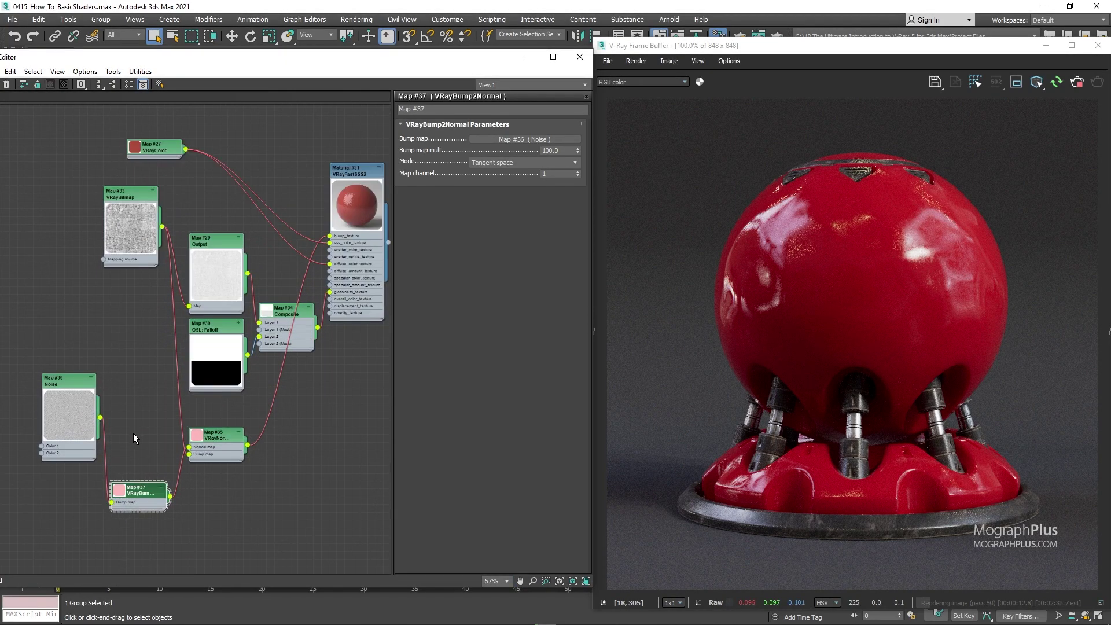
{"action": "left_click", "coordinate": [151, 431]}
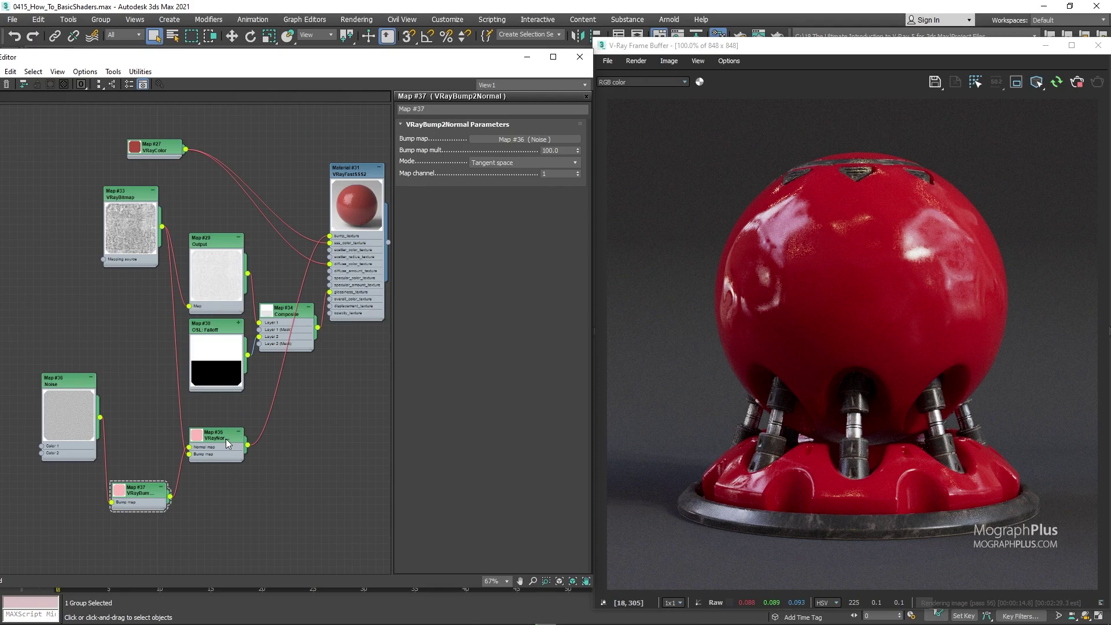
{"action": "double_click", "coordinate": [225, 439]}
{"action": "left_click_drag", "start_coordinate": [310, 418], "coordinate": [185, 474]}
{"action": "double_click", "coordinate": [475, 139]}
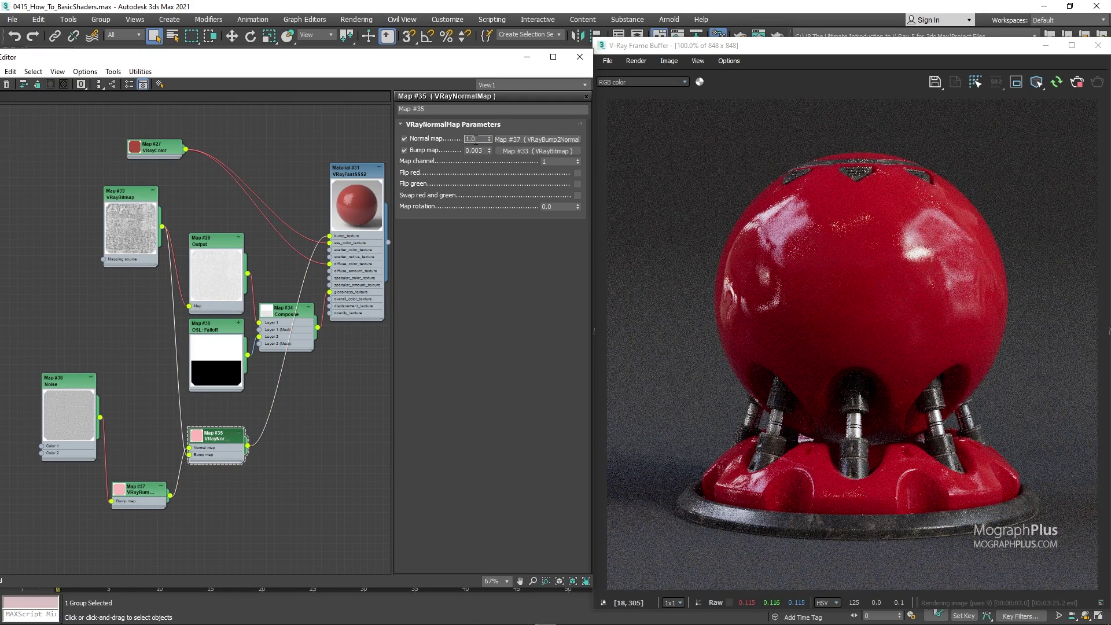
{"action": "type", "text": "0.3"}
{"action": "key", "text": "Return"}
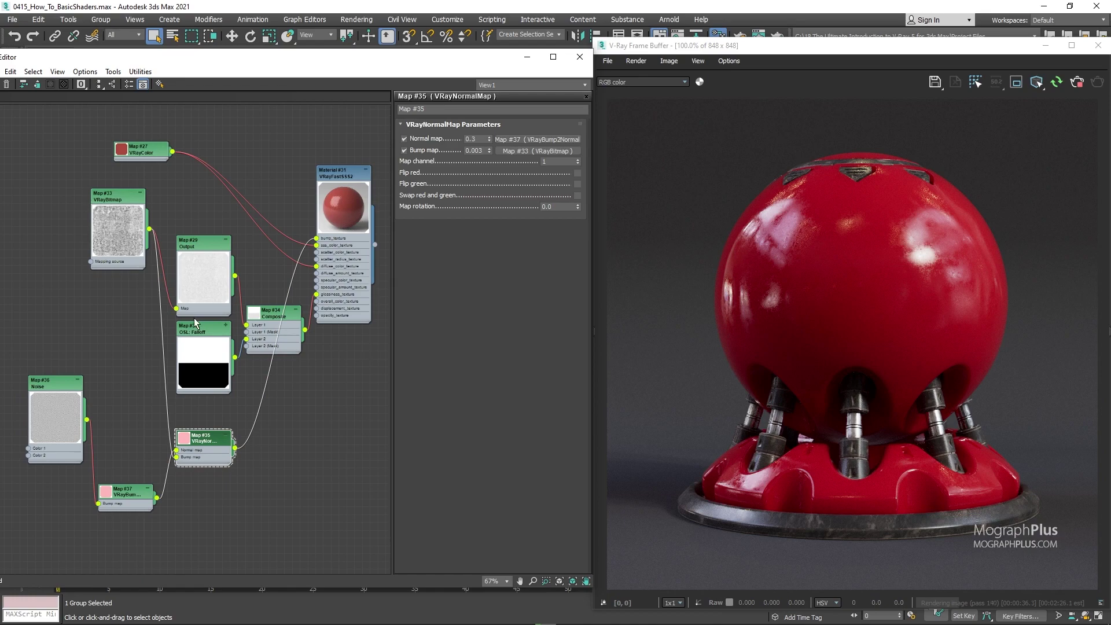
- Reposition the VRayBitmap node in the graph and open its parameters
{"action": "left_click_drag", "start_coordinate": [127, 227], "coordinate": [102, 230]}
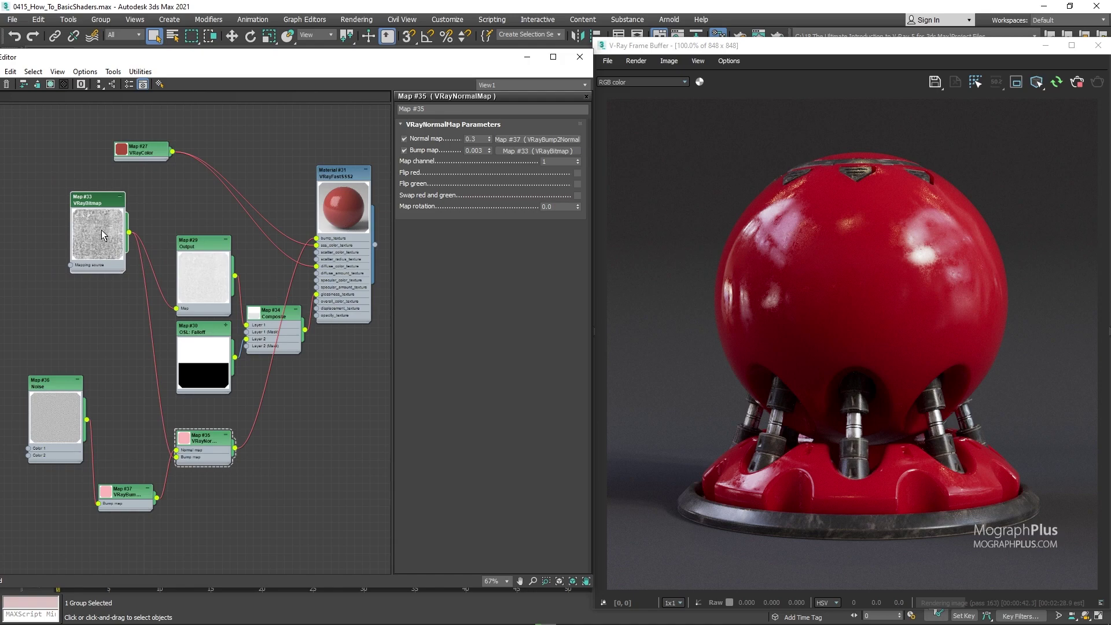
{"action": "left_click_drag", "start_coordinate": [102, 230], "coordinate": [98, 227]}
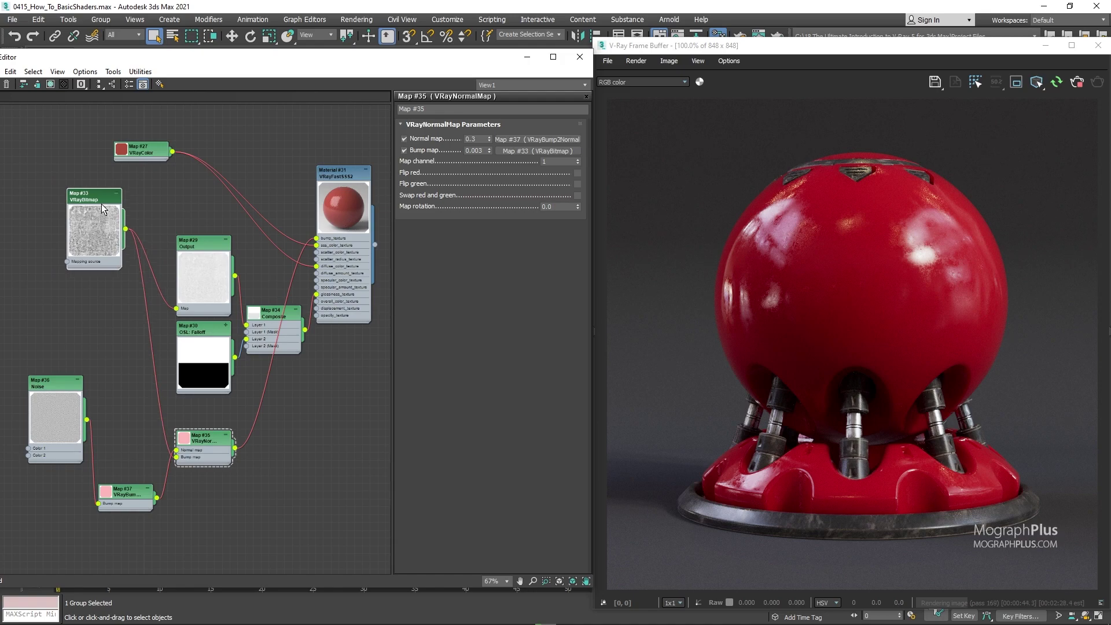
{"action": "double_click", "coordinate": [102, 205]}
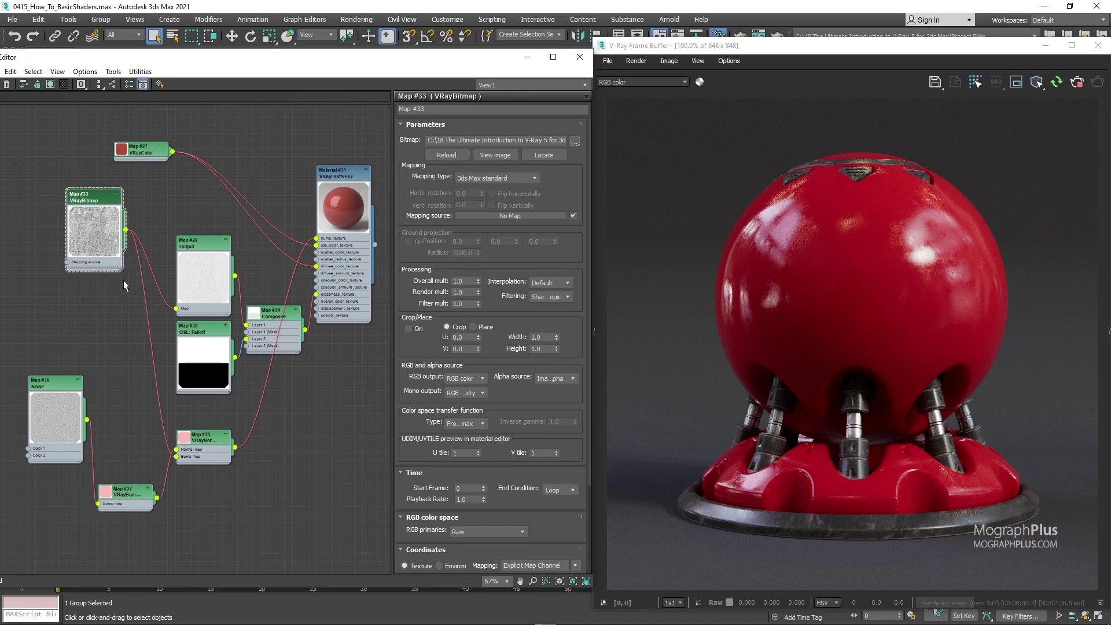
- Select the entire red plastic node network and clone it to the right
{"action": "scroll", "coordinate": [132, 292], "scroll_direction": "down", "scroll_amount": 5}
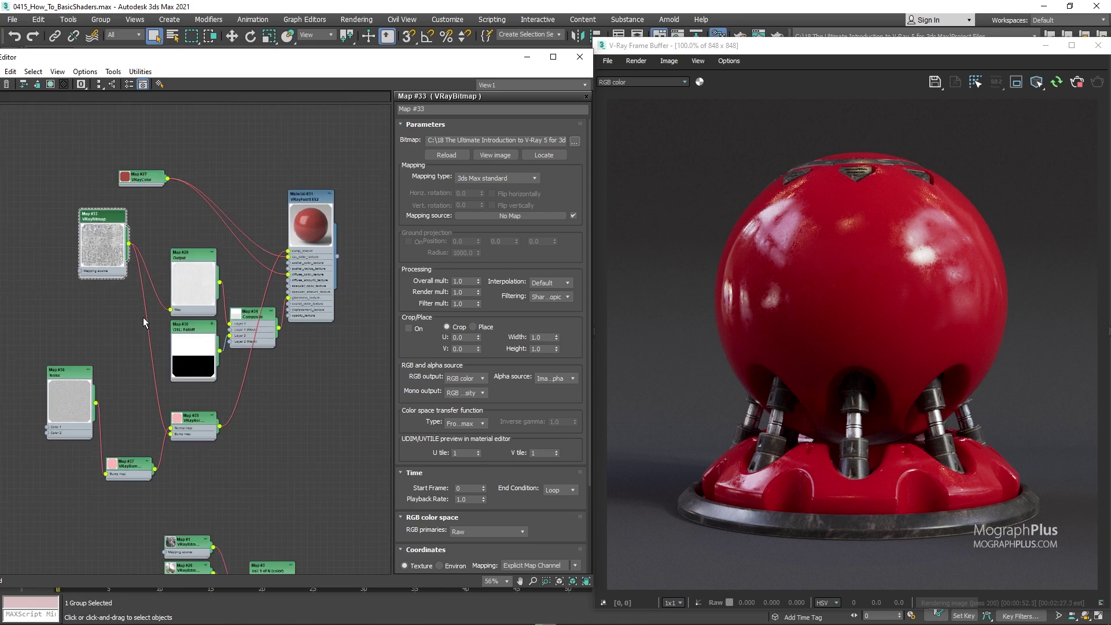
{"action": "middle_click_drag", "start_coordinate": [215, 366], "coordinate": [203, 416]}
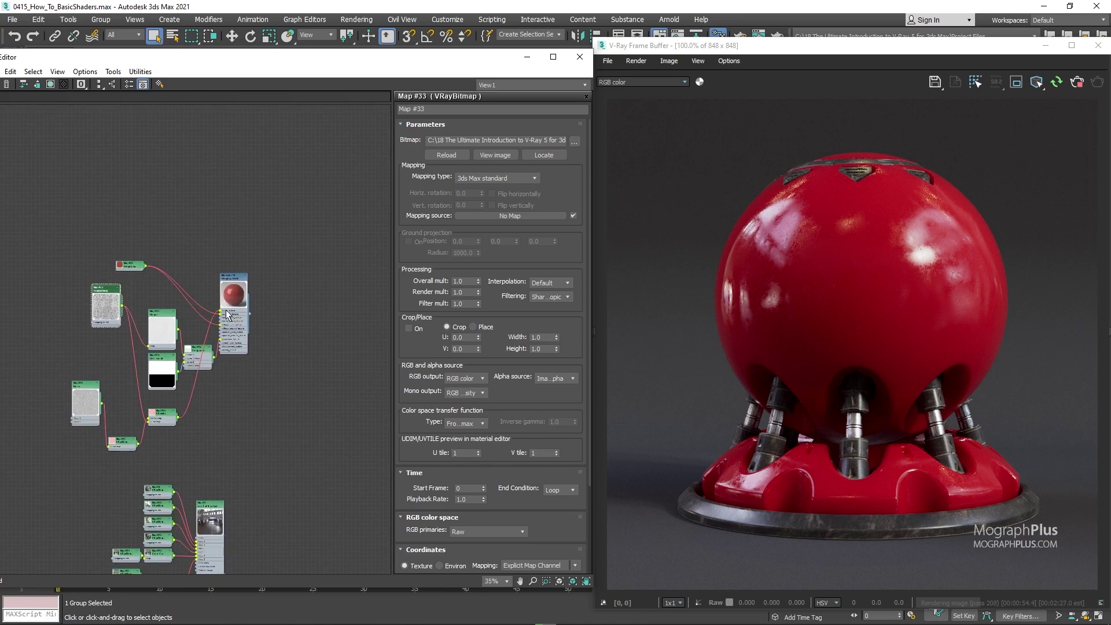
{"action": "middle_click_drag", "start_coordinate": [227, 360], "coordinate": [229, 365]}
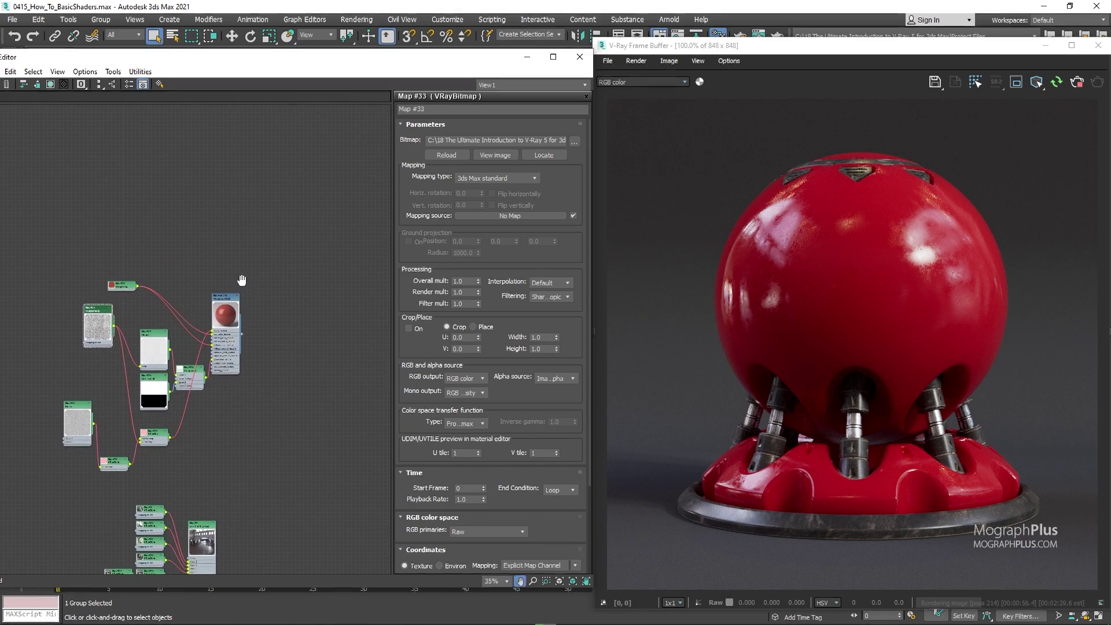
{"action": "scroll", "coordinate": [227, 267], "scroll_direction": "down", "scroll_amount": 3}
{"action": "middle_click_drag", "start_coordinate": [242, 274], "coordinate": [213, 266]}
{"action": "left_click_drag", "start_coordinate": [232, 252], "coordinate": [60, 389]}
{"action": "mouse_move", "coordinate": [203, 283]}
{"action": "left_mouse_down"}
{"action": "mouse_move", "coordinate": [150, 251]}
{"action": "mouse_move", "coordinate": [311, 253]}
{"action": "left_mouse_up"}
- Assign the copied material to the selected object
{"action": "double_click", "coordinate": [312, 250]}
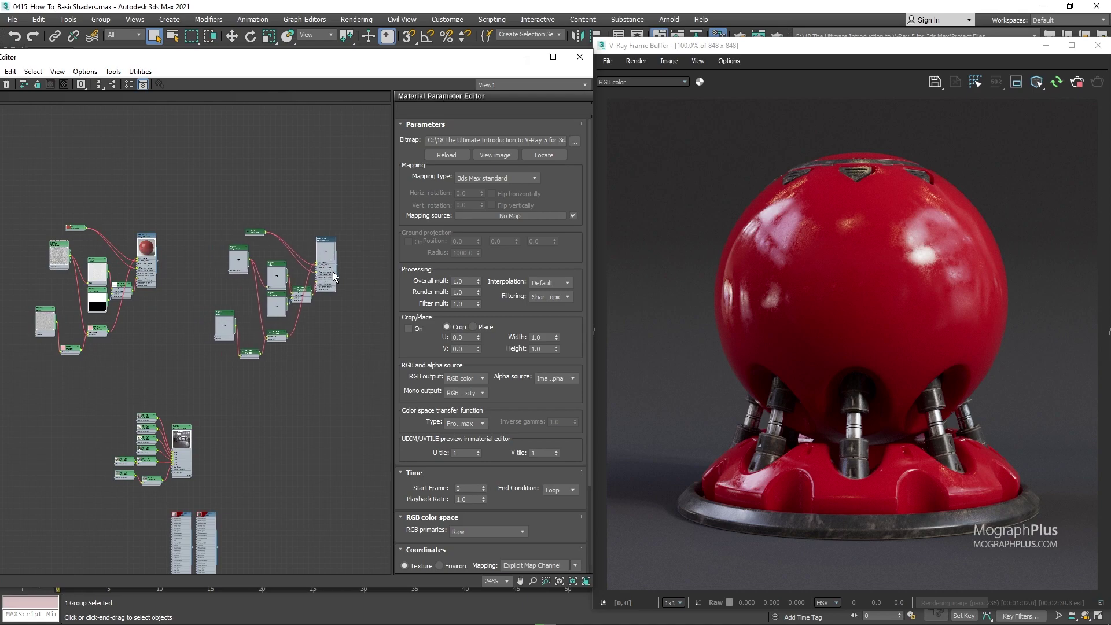
{"action": "scroll", "coordinate": [316, 252], "scroll_direction": "up", "scroll_amount": 4}
{"action": "right_click", "coordinate": [322, 235]}
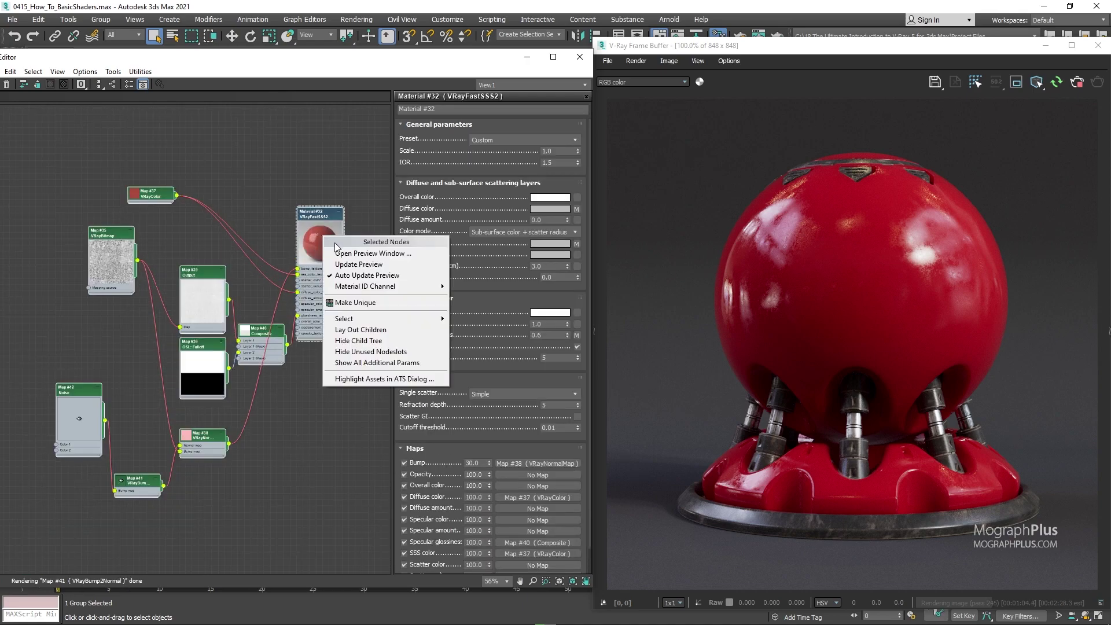
{"action": "left_click", "coordinate": [301, 220]}
{"action": "right_click", "coordinate": [311, 234]}
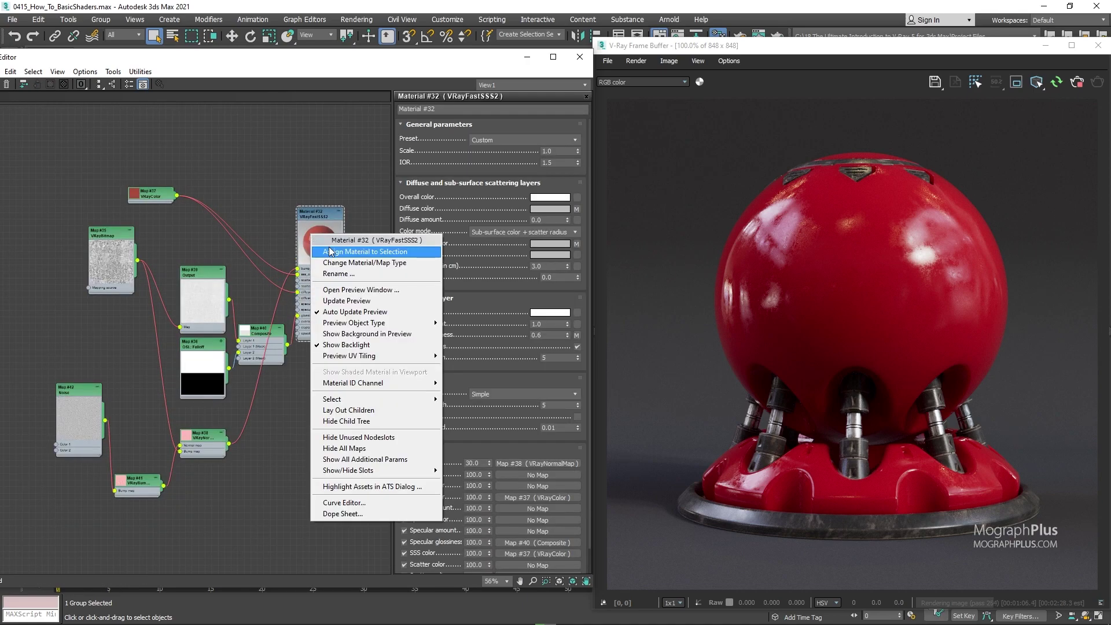
{"action": "left_click", "coordinate": [331, 252]}
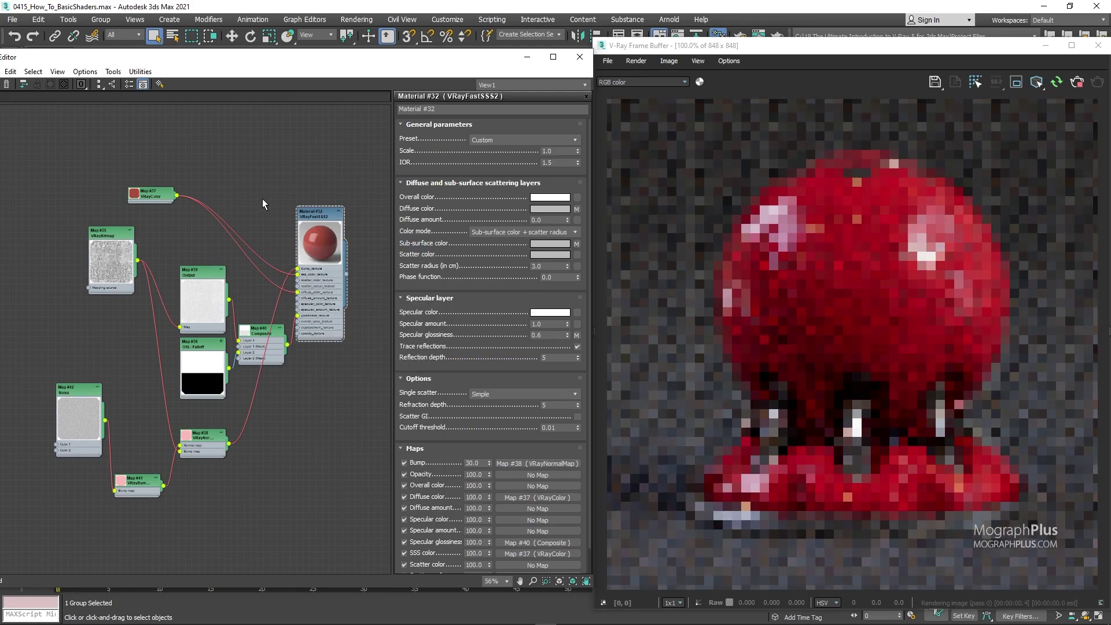
{"action": "scroll", "coordinate": [183, 193], "scroll_direction": "up", "scroll_amount": 1}
- Set the copied VRayColor map to RGB 248, 133, 0 for a yellow plastic
{"action": "double_click", "coordinate": [158, 197]}
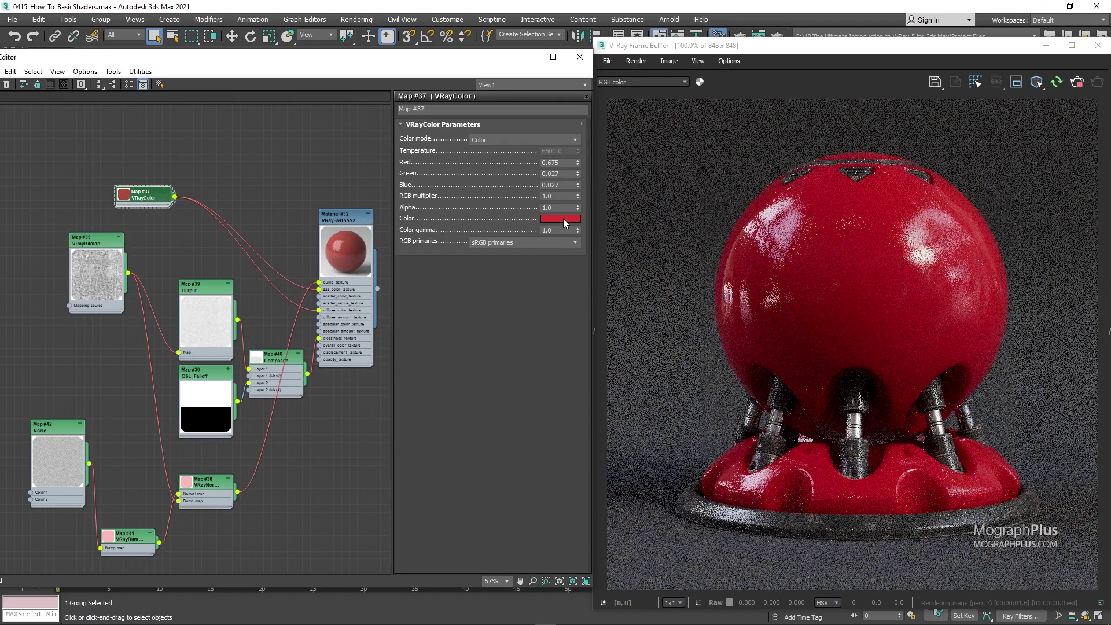
{"action": "left_click", "coordinate": [564, 218]}
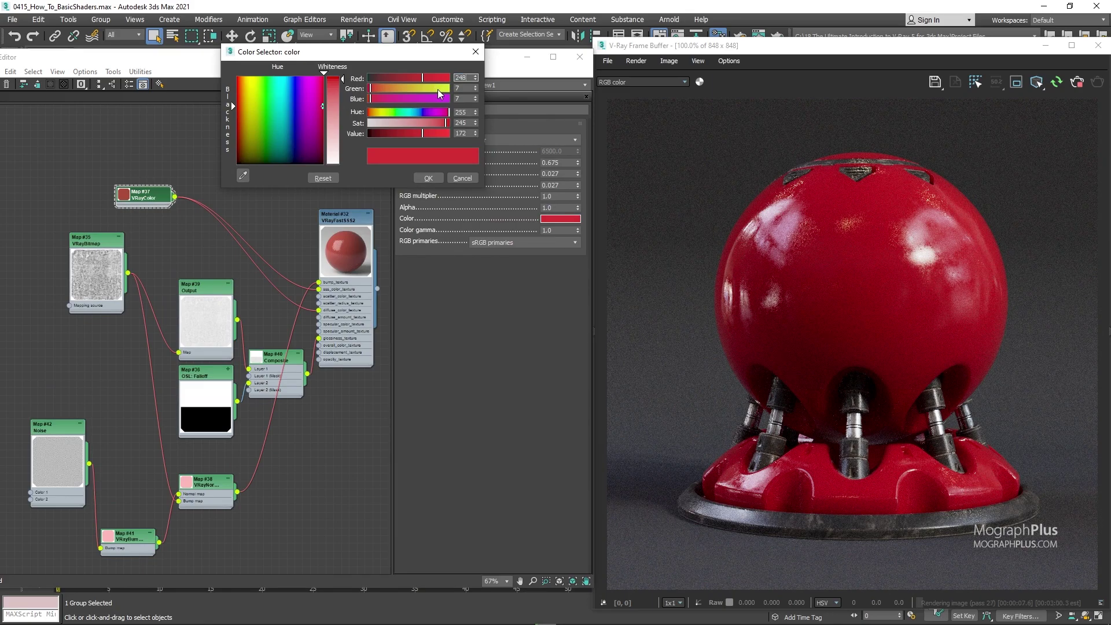
{"action": "key", "text": "Tab"}
{"action": "type", "text": "133"}
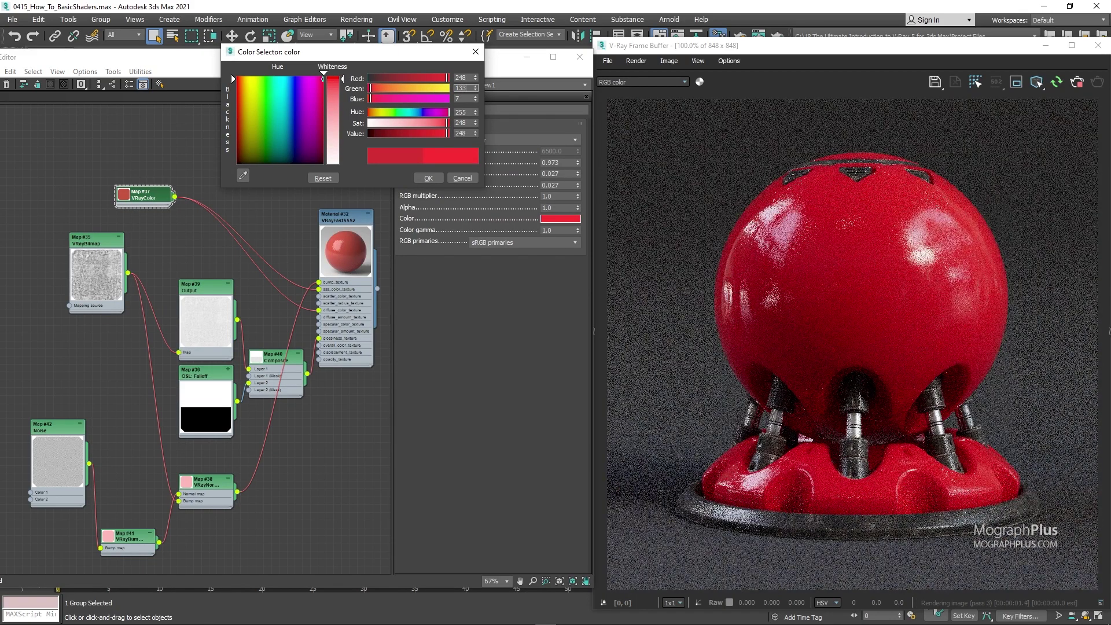
{"action": "key", "text": "Tab"}
{"action": "type", "text": "0"}
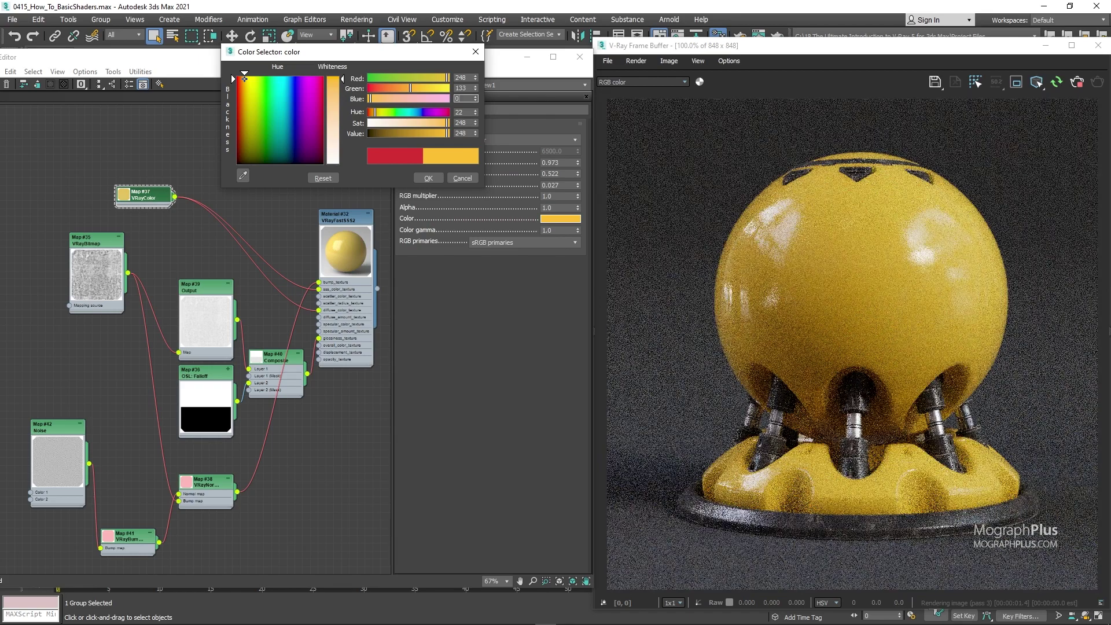
{"action": "left_click", "coordinate": [428, 177]}
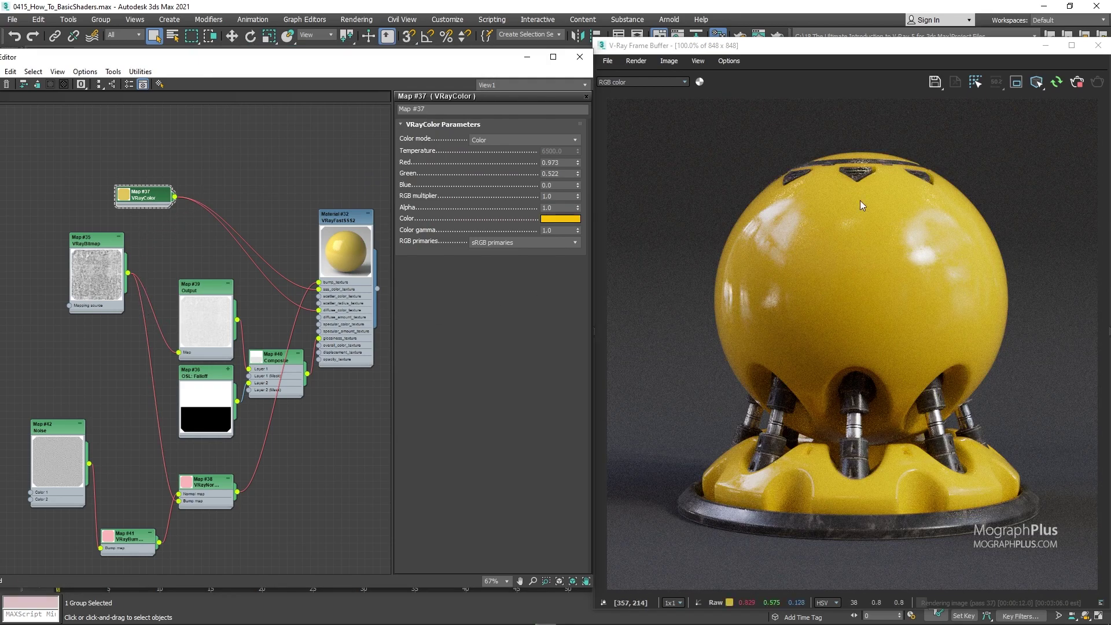
- Stop the interactive render, show the render history, and clear the current image
{"action": "left_click", "coordinate": [1078, 82]}
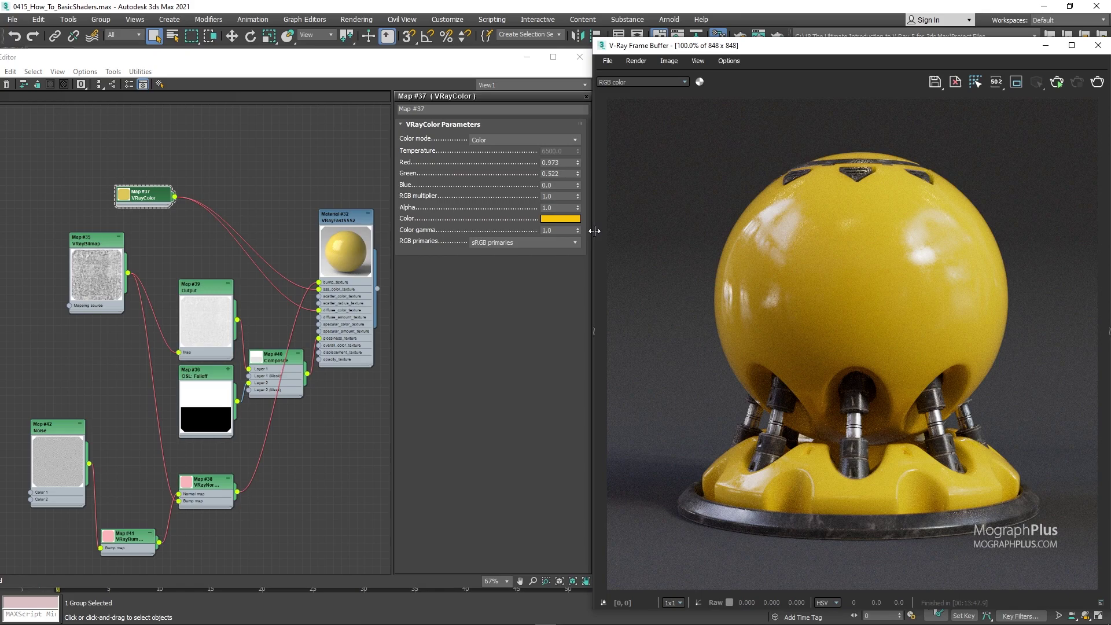
{"action": "left_click_drag", "start_coordinate": [595, 231], "coordinate": [467, 232]}
{"action": "left_click", "coordinate": [955, 81]}
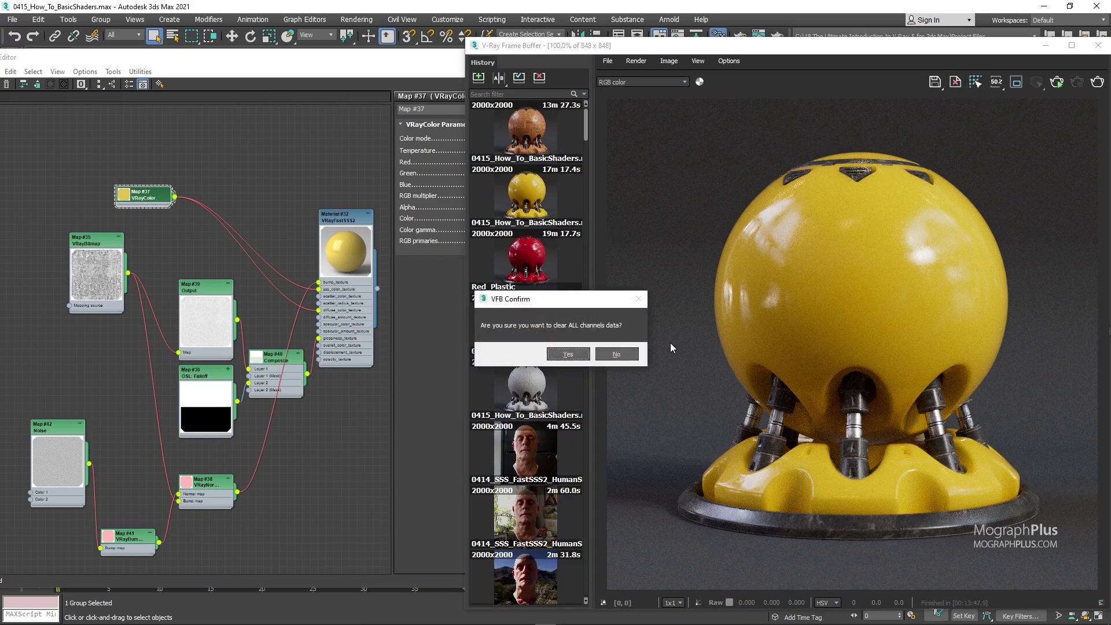
{"action": "left_click", "coordinate": [567, 355]}
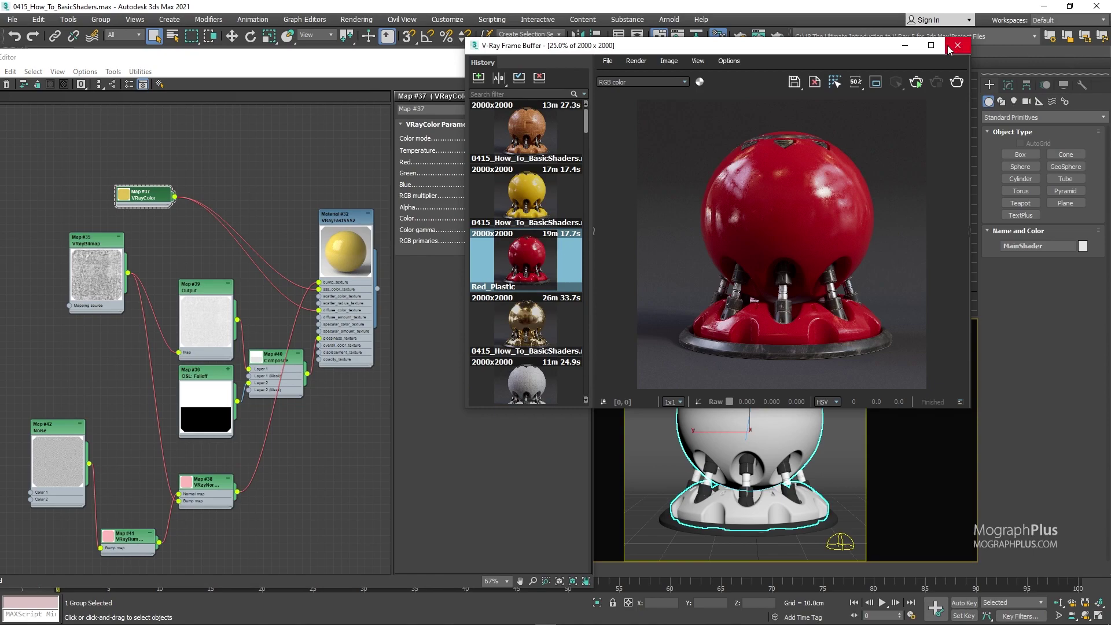
- Maximize the frame buffer, inspect the Red_Plastic render close up, then load the yellow render
{"action": "left_click", "coordinate": [932, 46]}
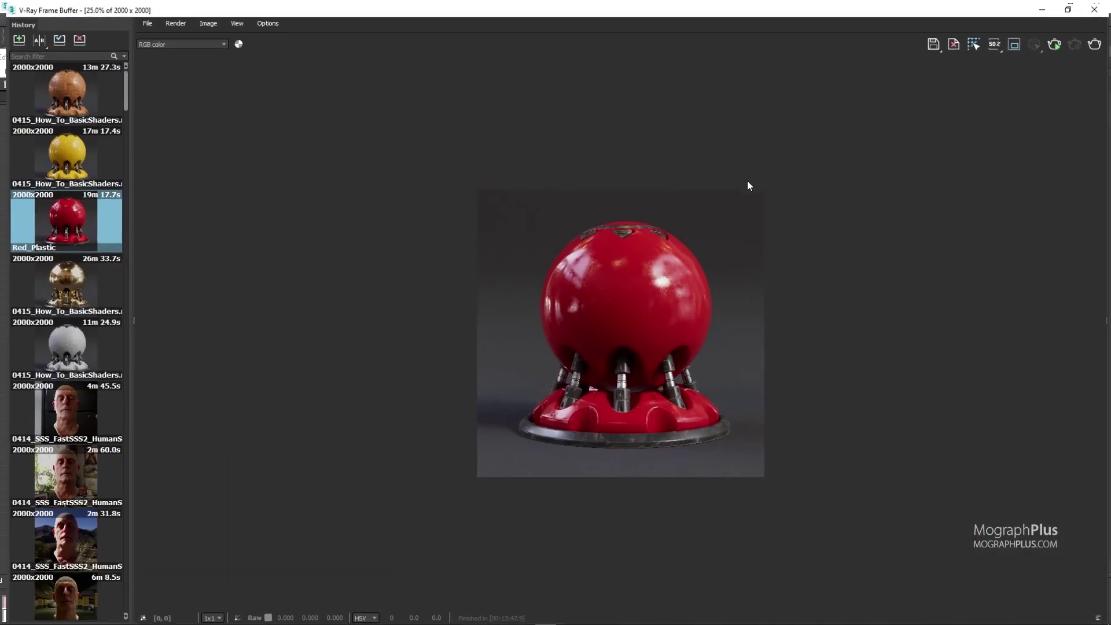
{"action": "scroll", "coordinate": [624, 417], "scroll_direction": "up", "scroll_amount": 1}
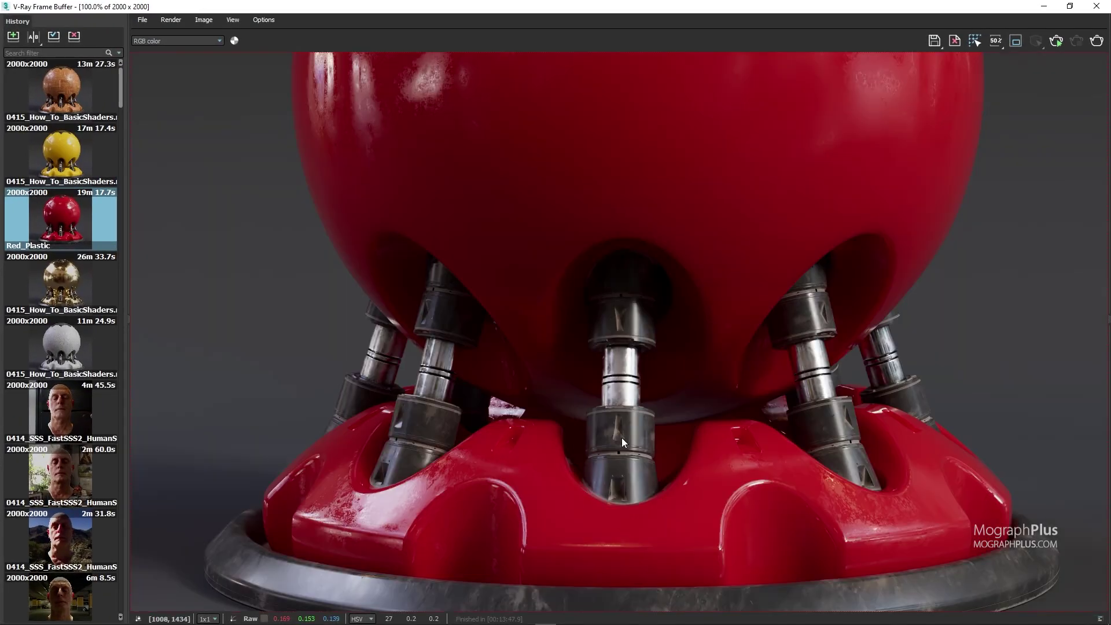
{"action": "middle_click_drag", "start_coordinate": [588, 476], "coordinate": [530, 456]}
{"action": "scroll", "coordinate": [597, 352], "scroll_direction": "down", "scroll_amount": 1}
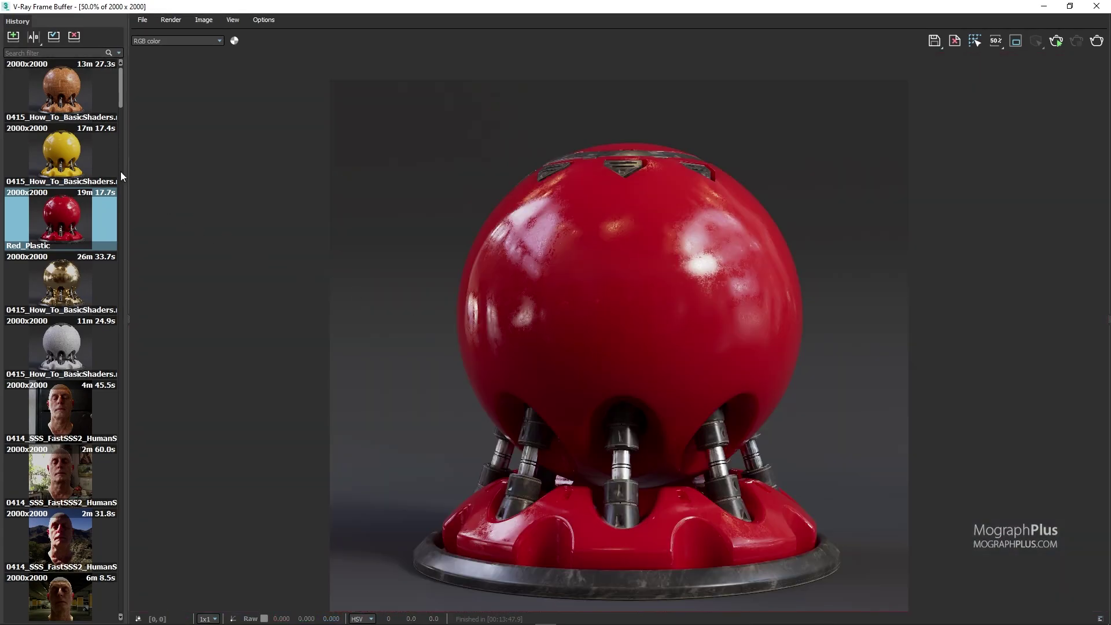
{"action": "double_click", "coordinate": [70, 154]}
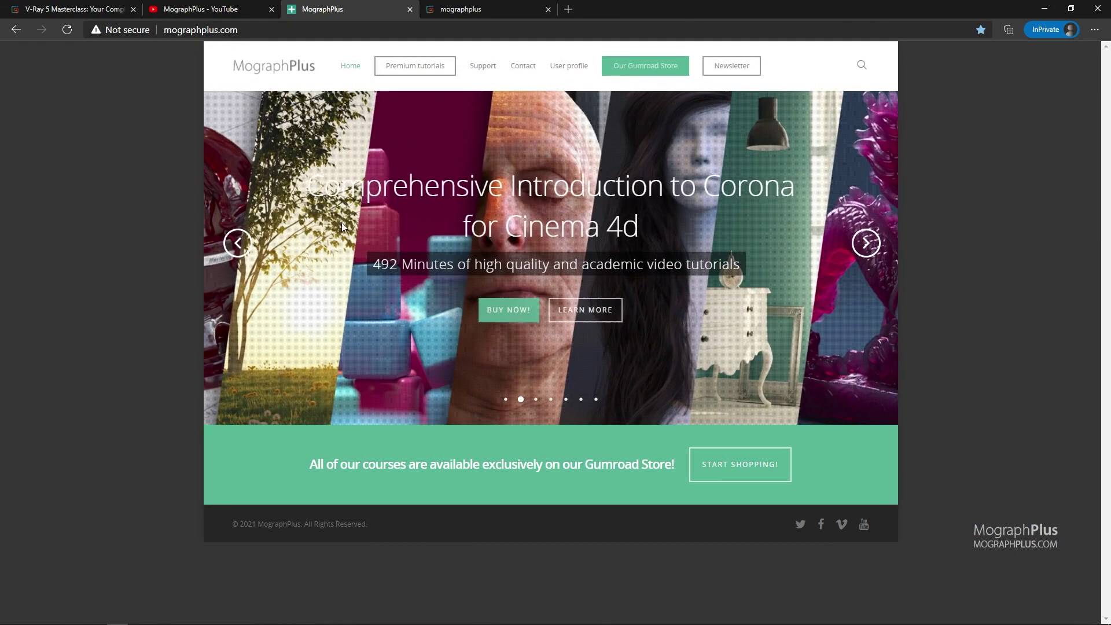
- Browse the mographplus Gumroad store's course listing, including the V-Ray 5 Masterclass
{"action": "left_click", "coordinate": [238, 243]}
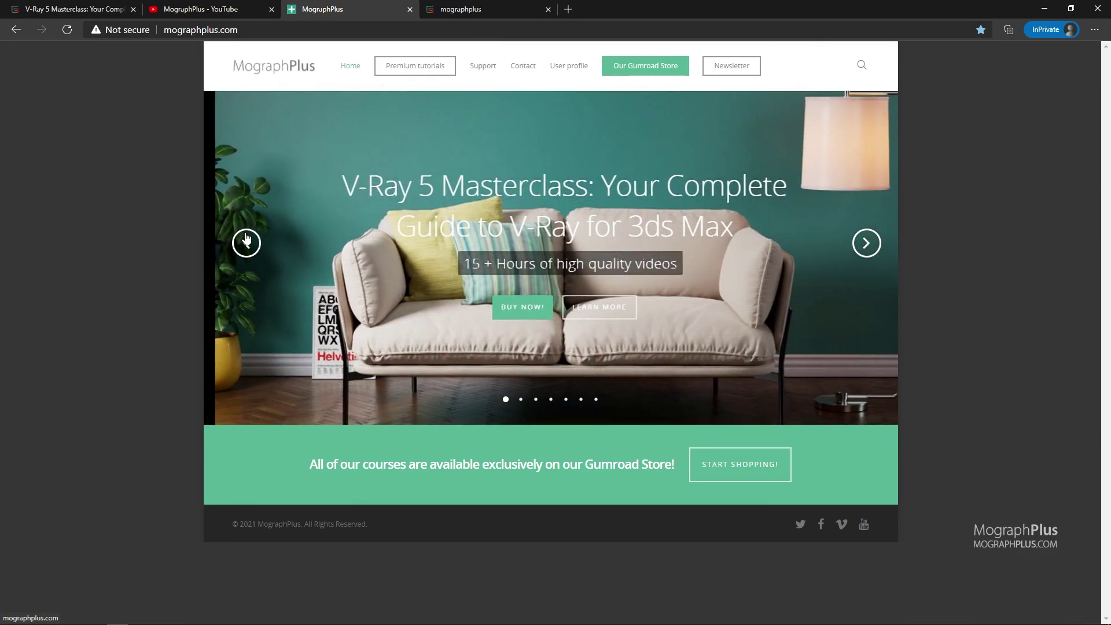
{"action": "left_click", "coordinate": [472, 14]}
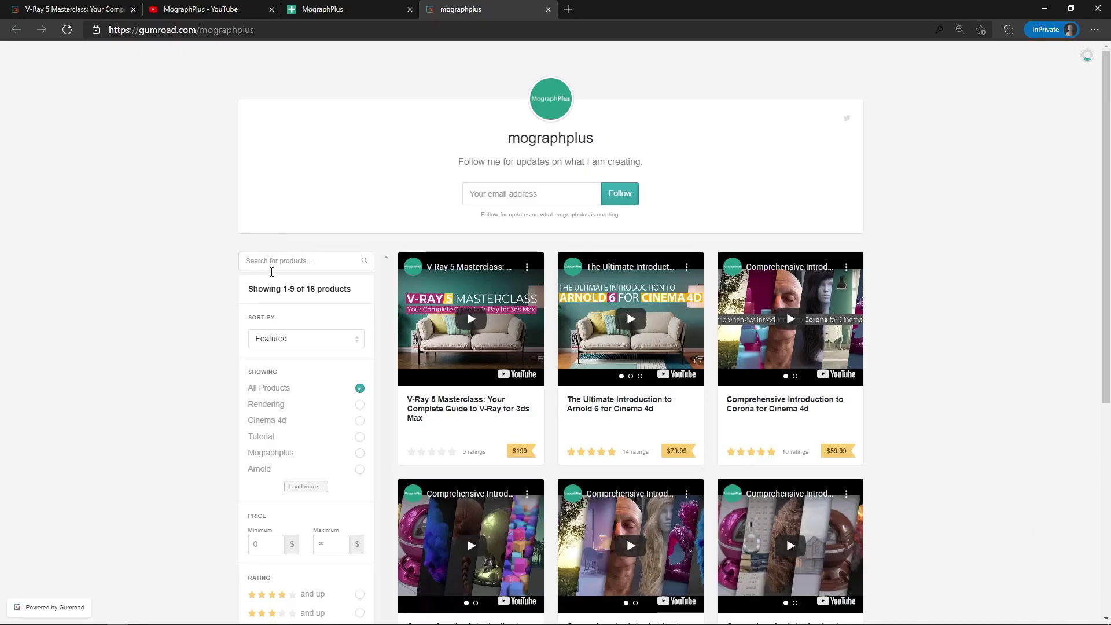
{"action": "scroll", "coordinate": [191, 292], "scroll_direction": "down", "scroll_amount": 3}
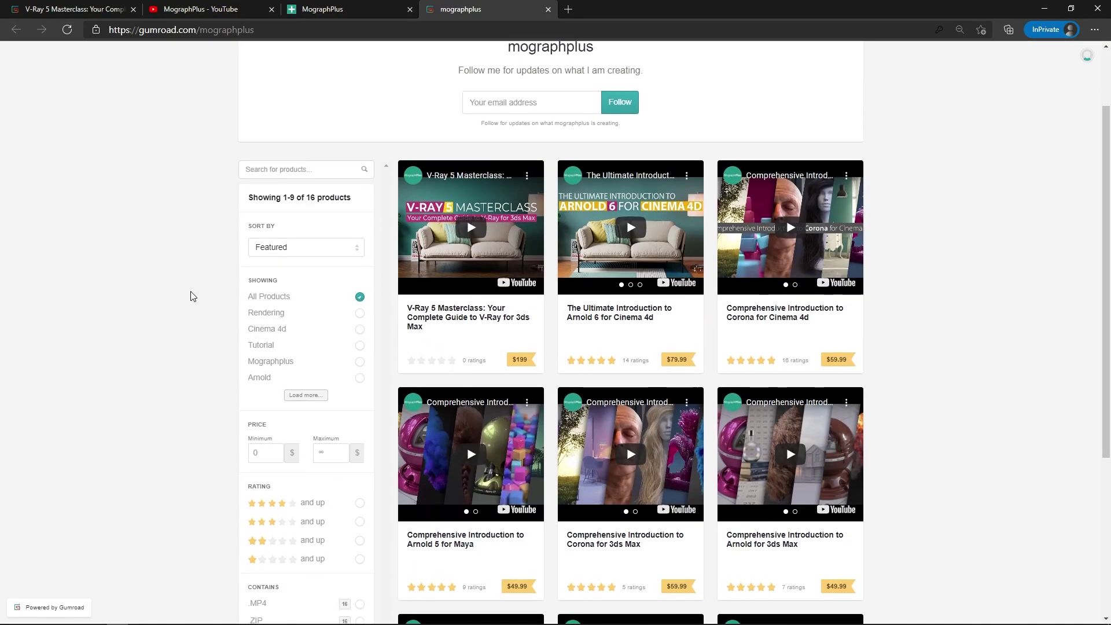